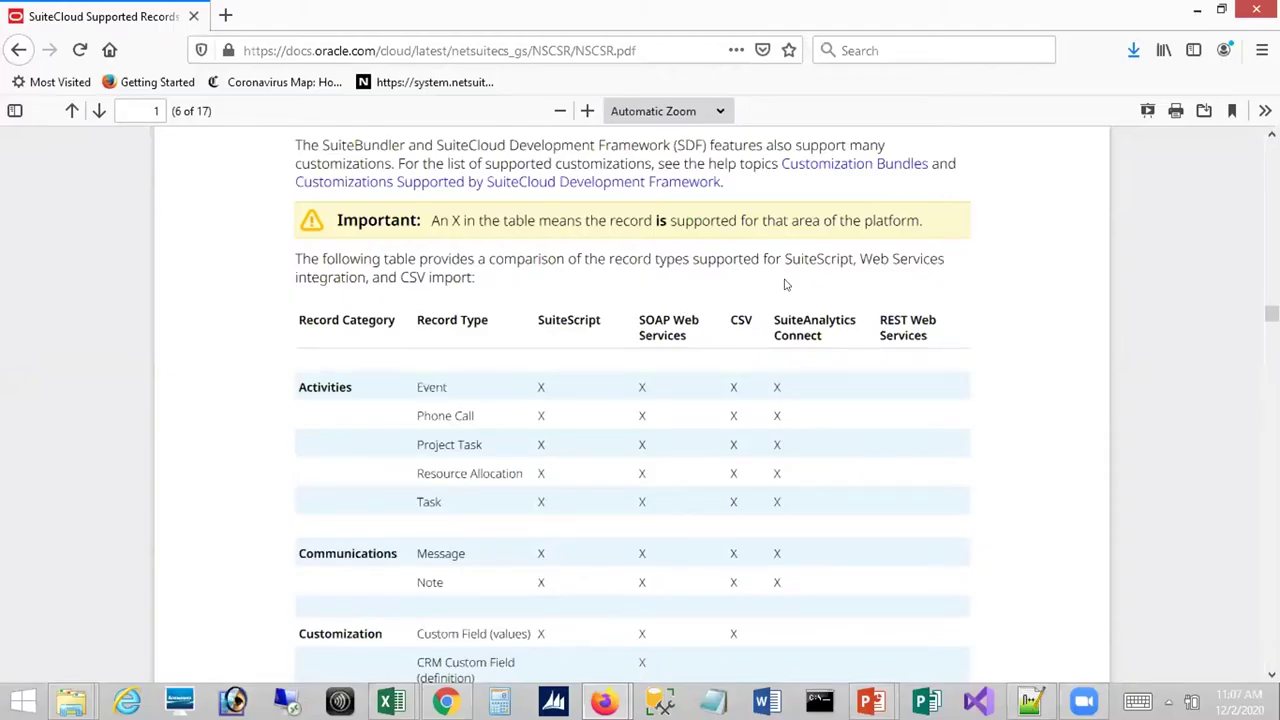
Look through the SuiteCloud supported records table to see which record types support CSV import.
{"action": "scroll", "coordinate": [785, 285], "scroll_direction": "down", "scroll_amount": 3}
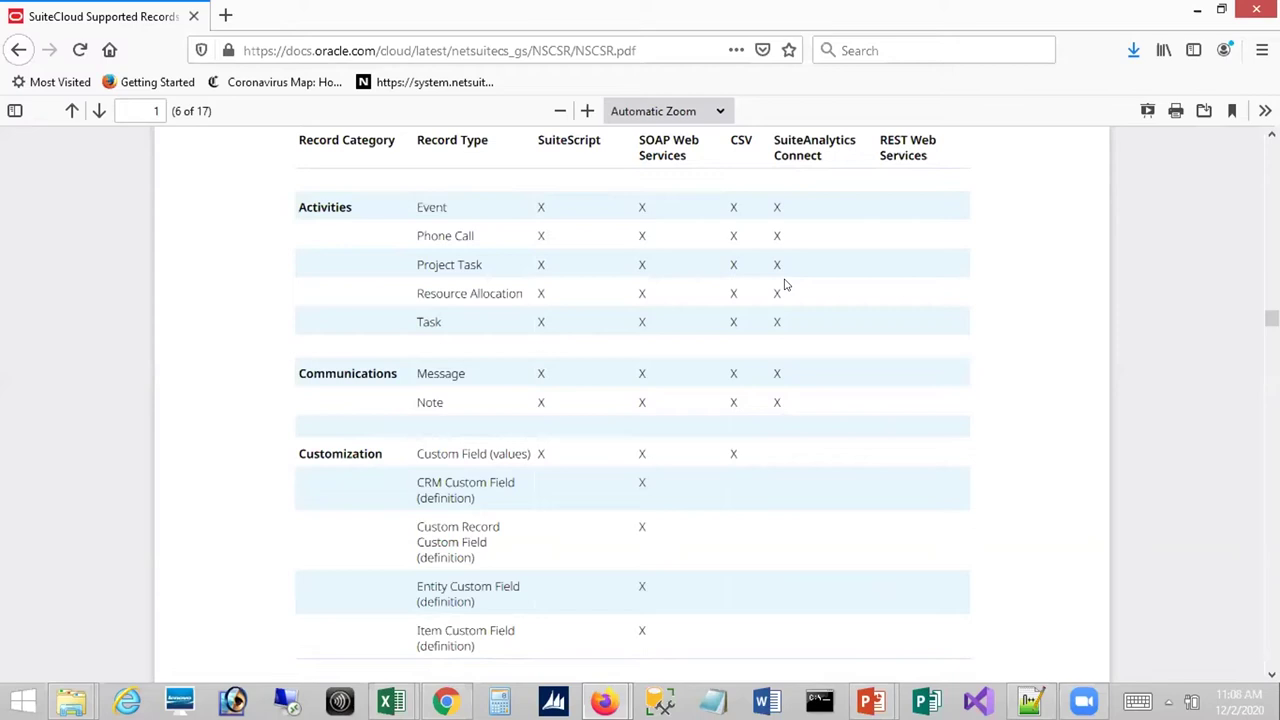
{"action": "scroll", "coordinate": [785, 285], "scroll_direction": "down", "scroll_amount": 10}
{"action": "scroll", "coordinate": [785, 285], "scroll_direction": "down", "scroll_amount": 2}
{"action": "scroll", "coordinate": [785, 285], "scroll_direction": "down", "scroll_amount": 10}
{"action": "scroll", "coordinate": [785, 285], "scroll_direction": "down", "scroll_amount": 10}
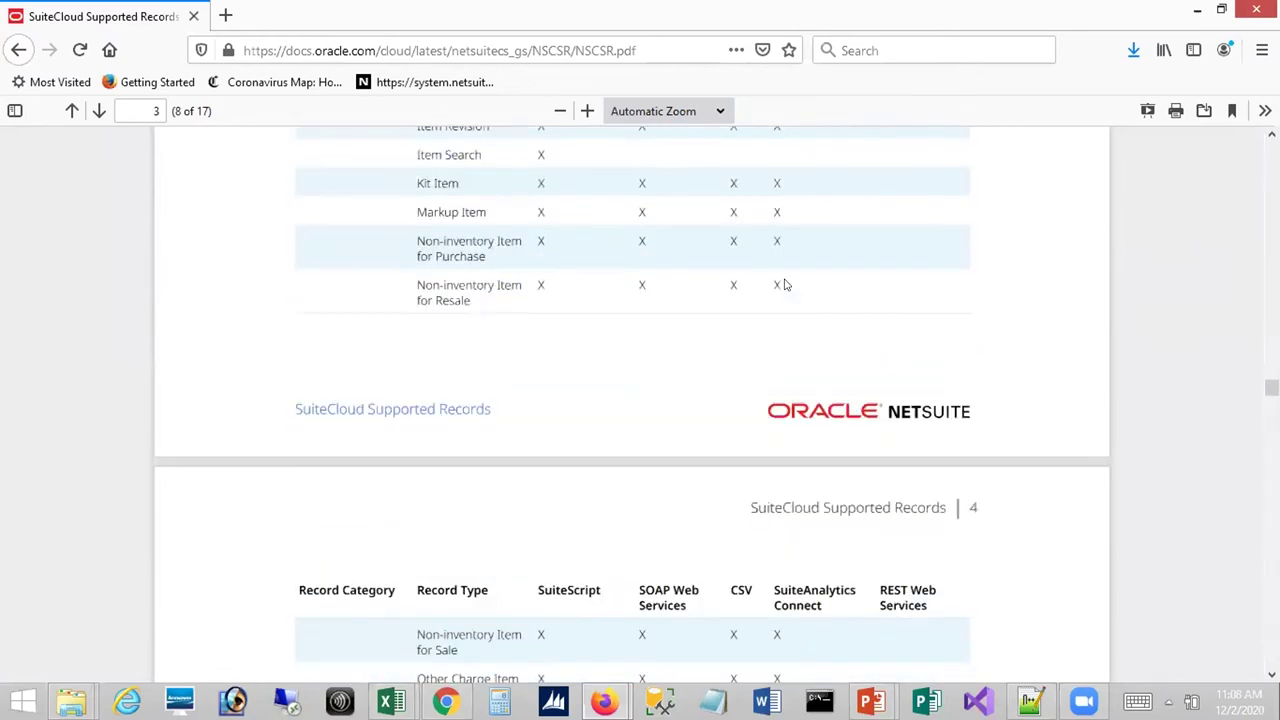
{"action": "scroll", "coordinate": [785, 285], "scroll_direction": "down", "scroll_amount": 10}
{"action": "scroll", "coordinate": [785, 285], "scroll_direction": "down", "scroll_amount": 10}
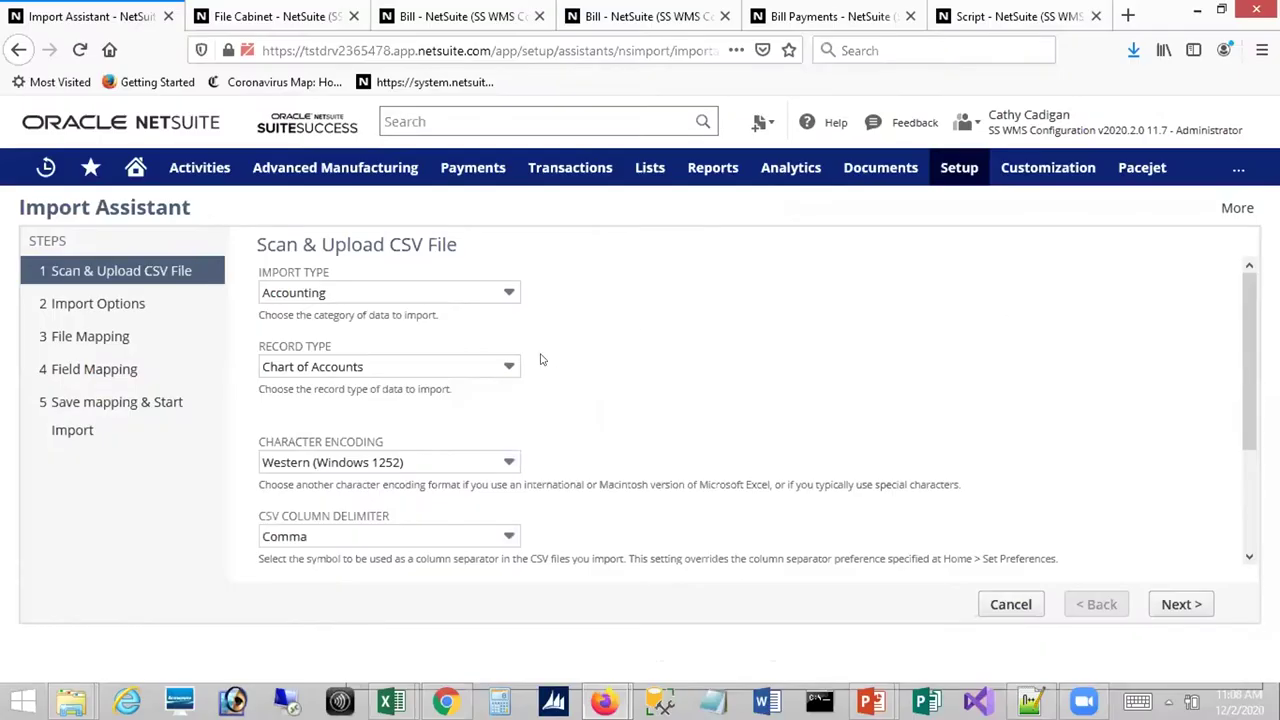
Set the import type to Transactions and the record type to Vendor Payment in the Import Assistant.
{"action": "left_click", "coordinate": [409, 291]}
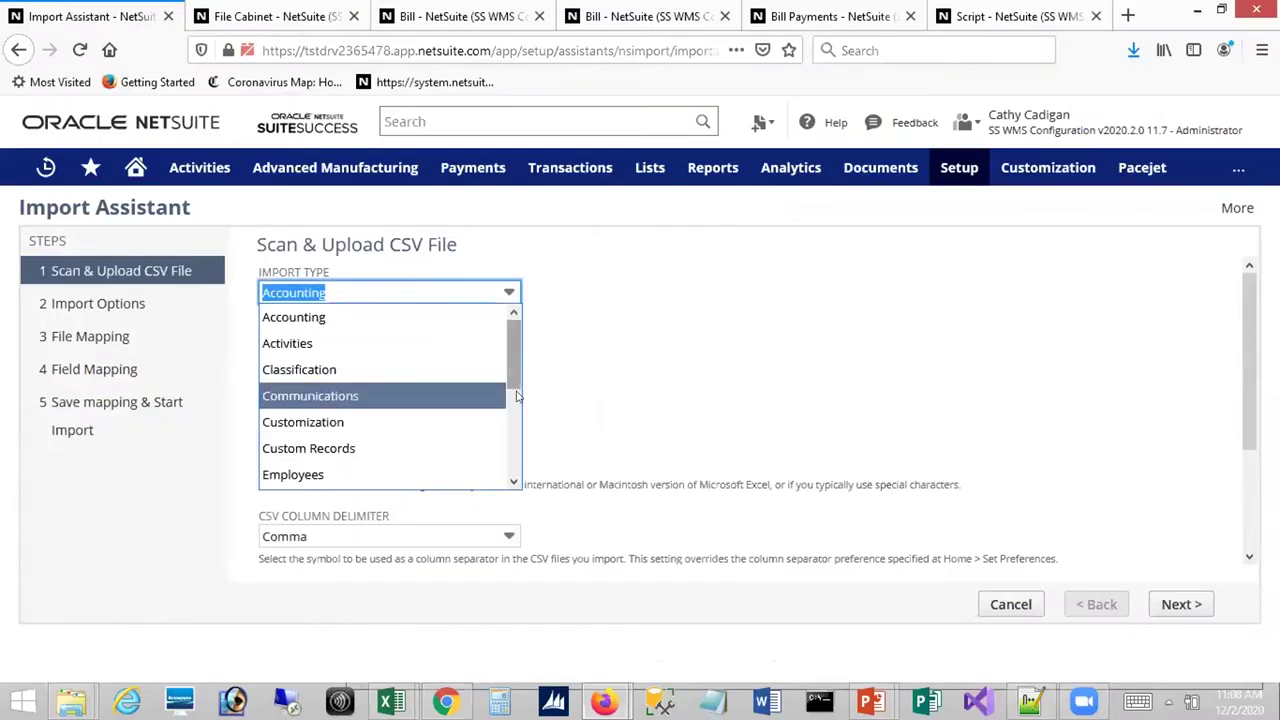
{"action": "scroll", "coordinate": [517, 397], "scroll_direction": "down", "scroll_amount": 3}
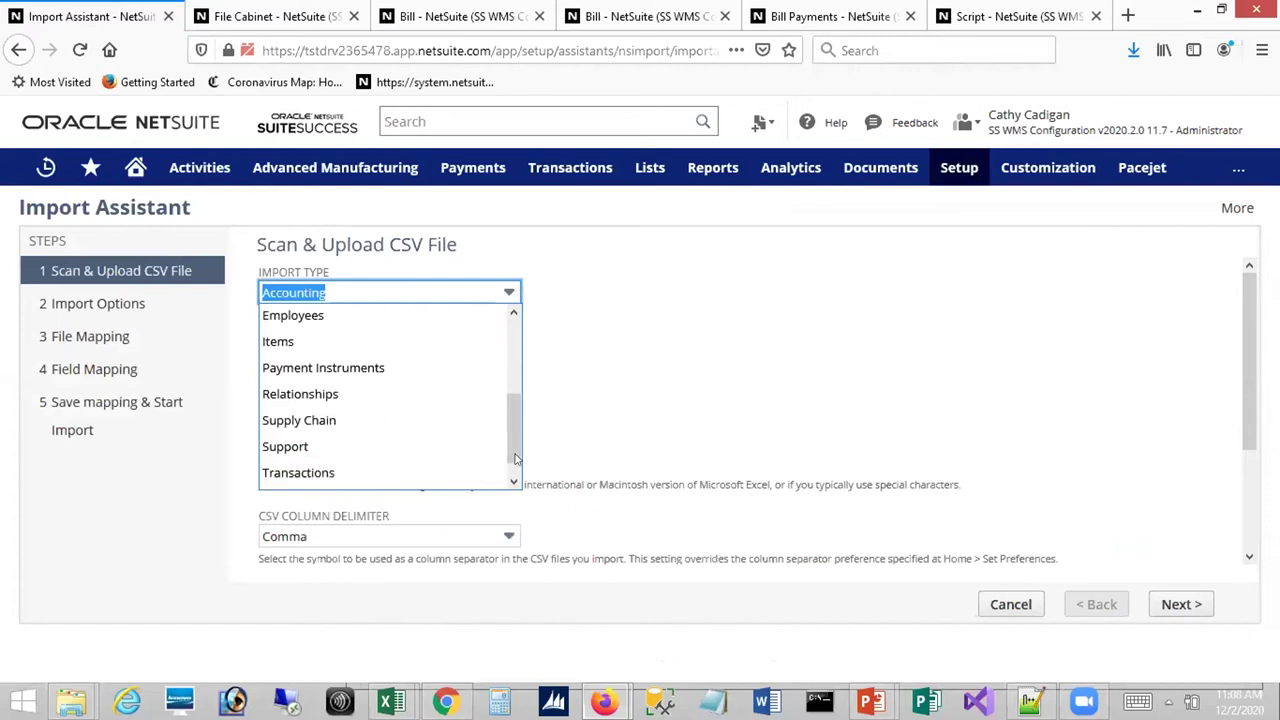
{"action": "left_click", "coordinate": [320, 455]}
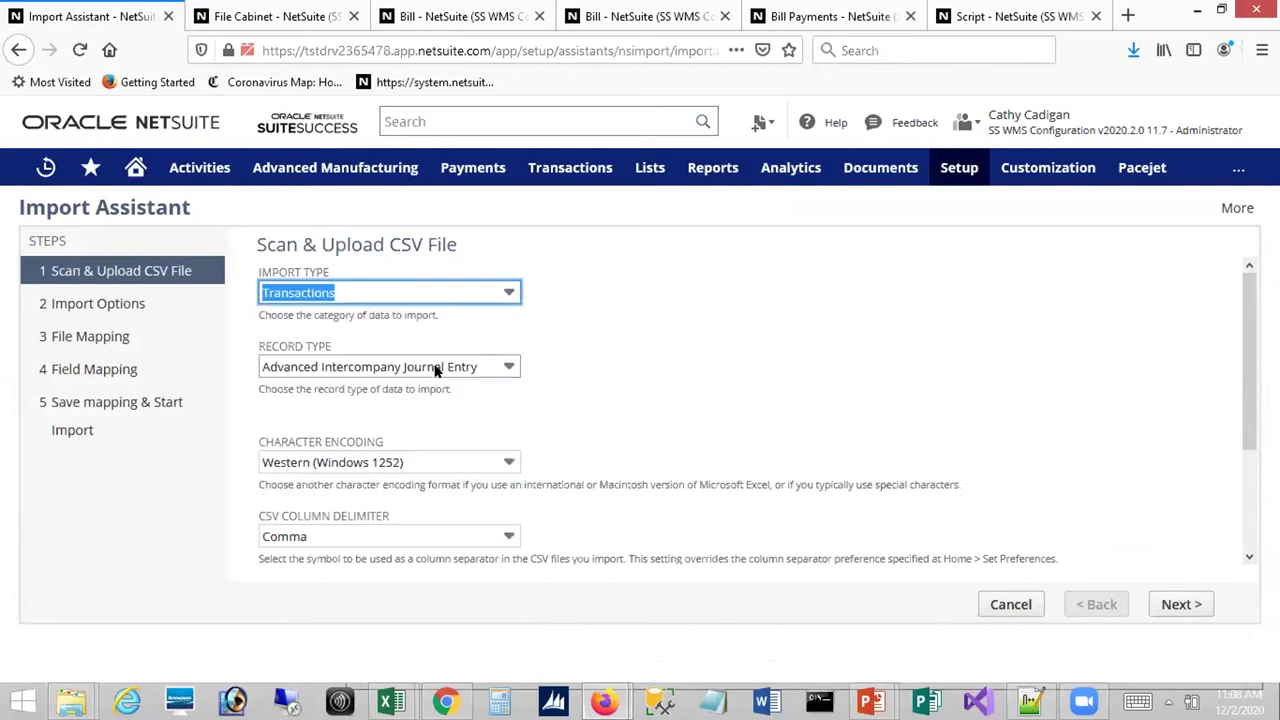
{"action": "left_click", "coordinate": [435, 369]}
{"action": "scroll", "coordinate": [507, 416], "scroll_direction": "down", "scroll_amount": 5}
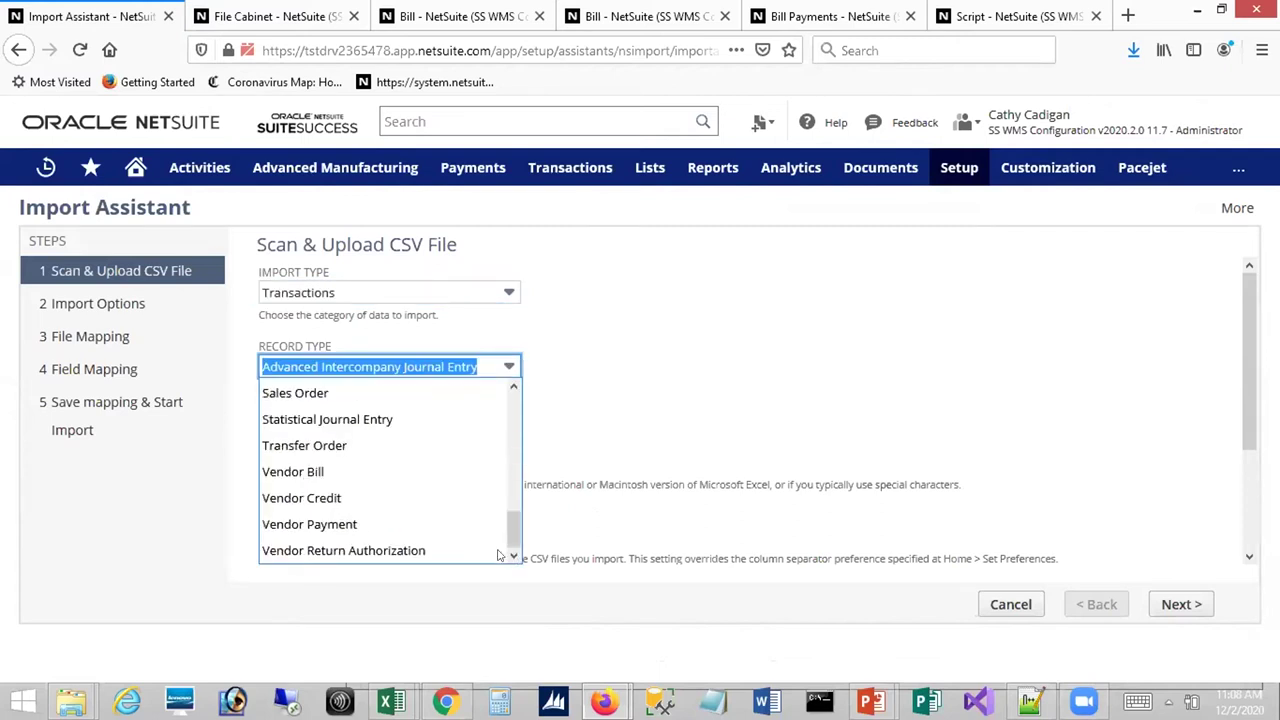
{"action": "left_click", "coordinate": [340, 524]}
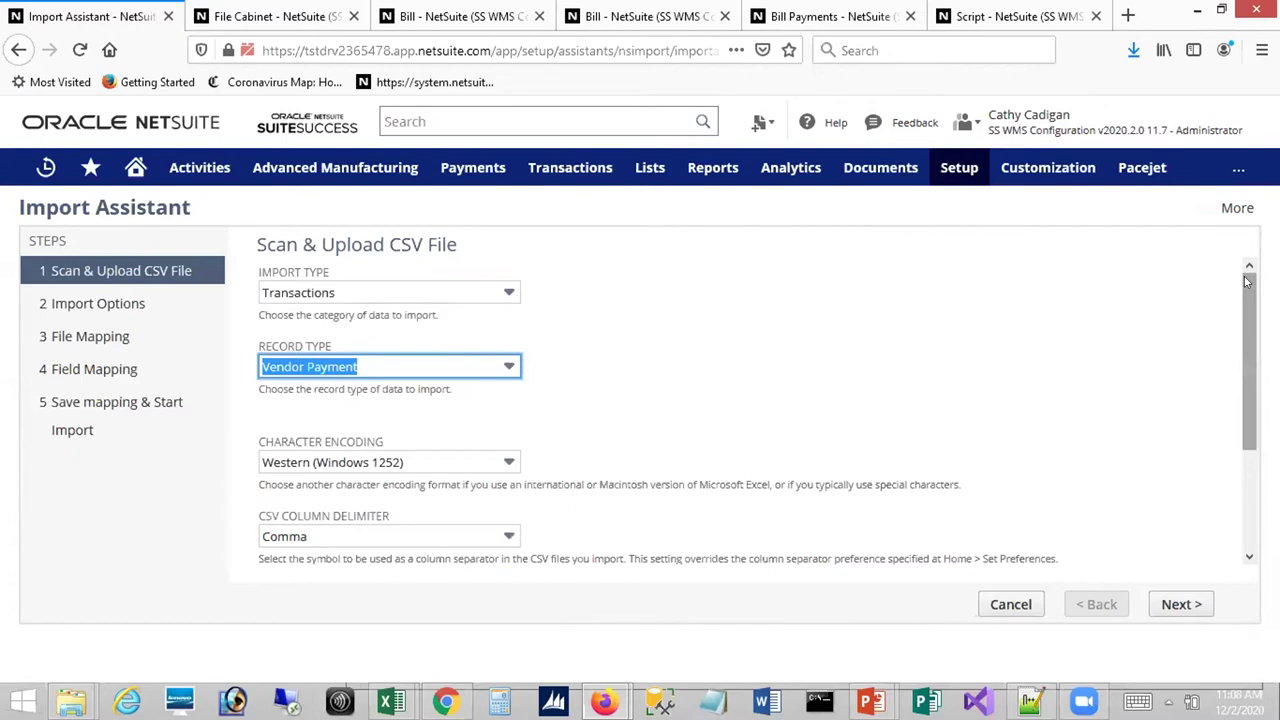
Review the available character encoding and CSV column delimiter options without changing either setting.
{"action": "left_click_drag", "start_coordinate": [1247, 282], "coordinate": [1248, 382]}
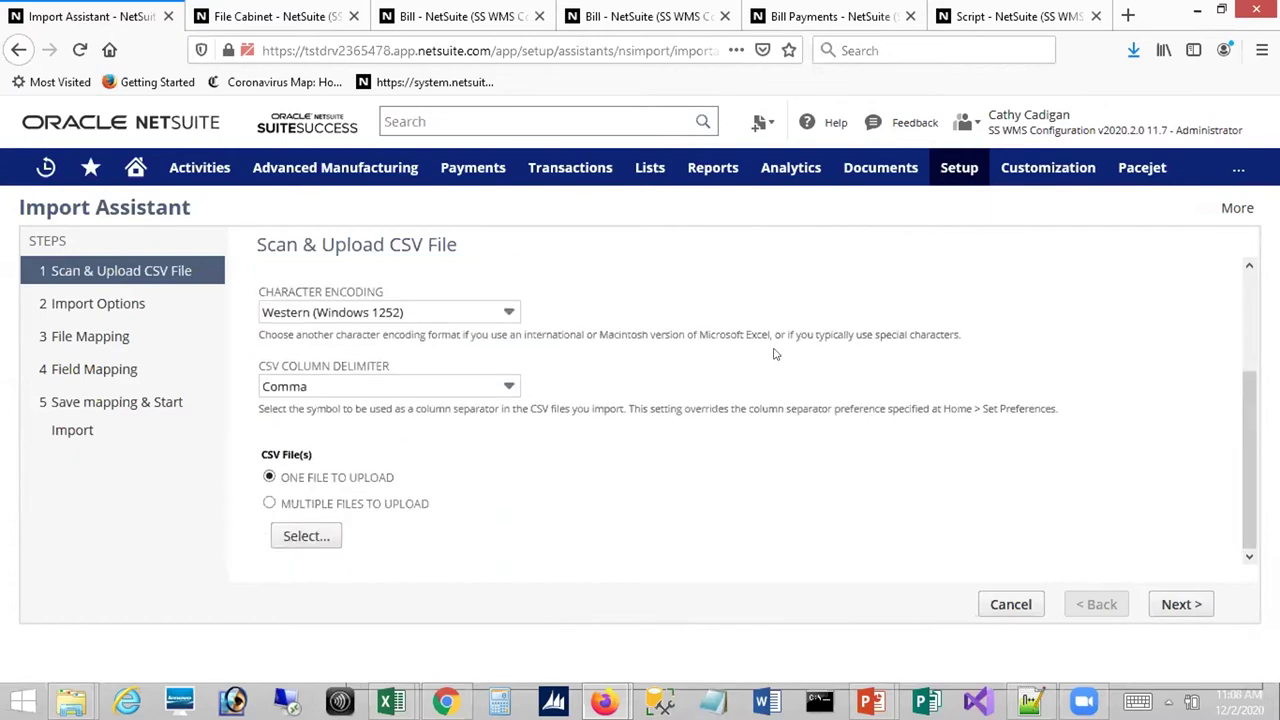
{"action": "left_click", "coordinate": [499, 315]}
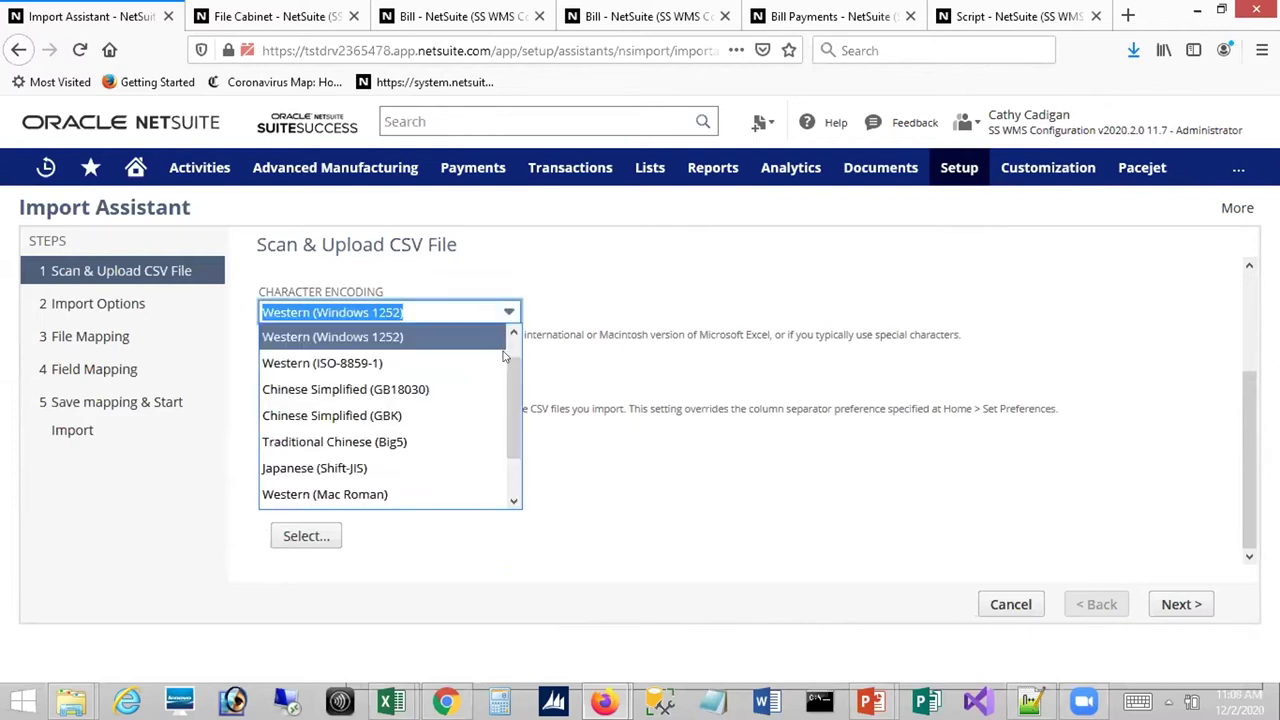
{"action": "scroll", "coordinate": [514, 352], "scroll_direction": "up", "scroll_amount": 1}
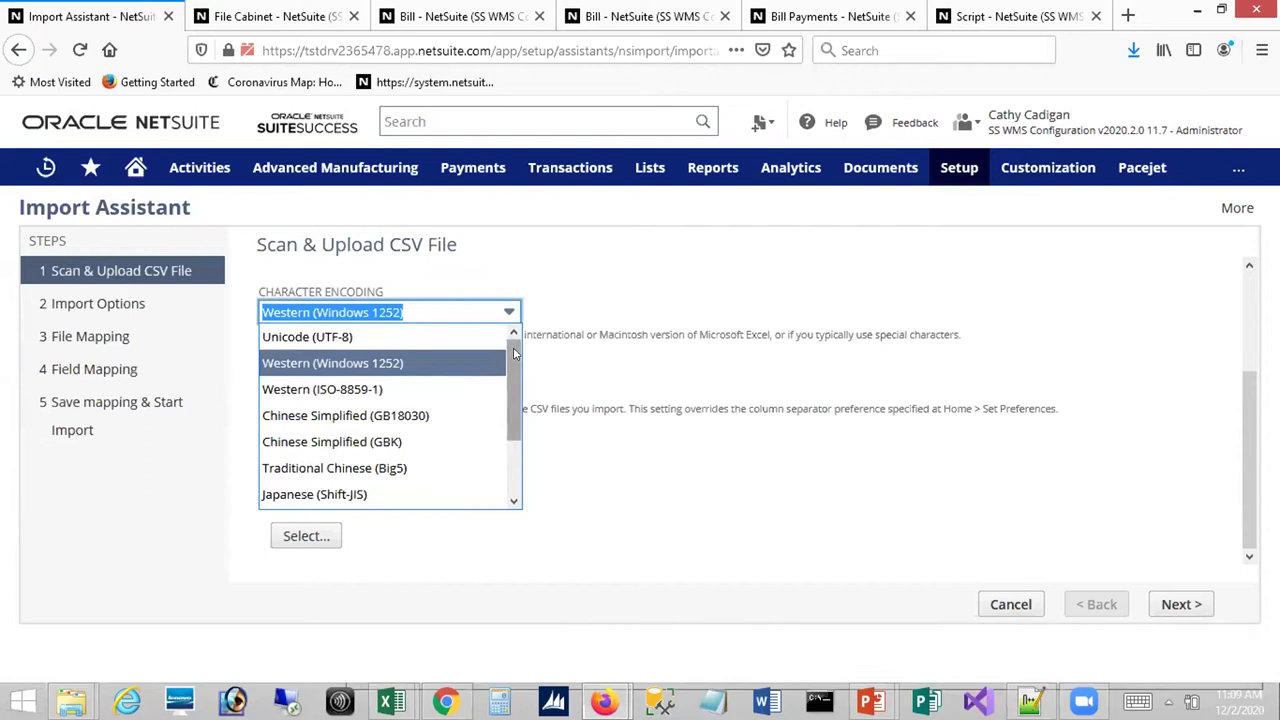
{"action": "scroll", "coordinate": [513, 347], "scroll_direction": "down", "scroll_amount": 1}
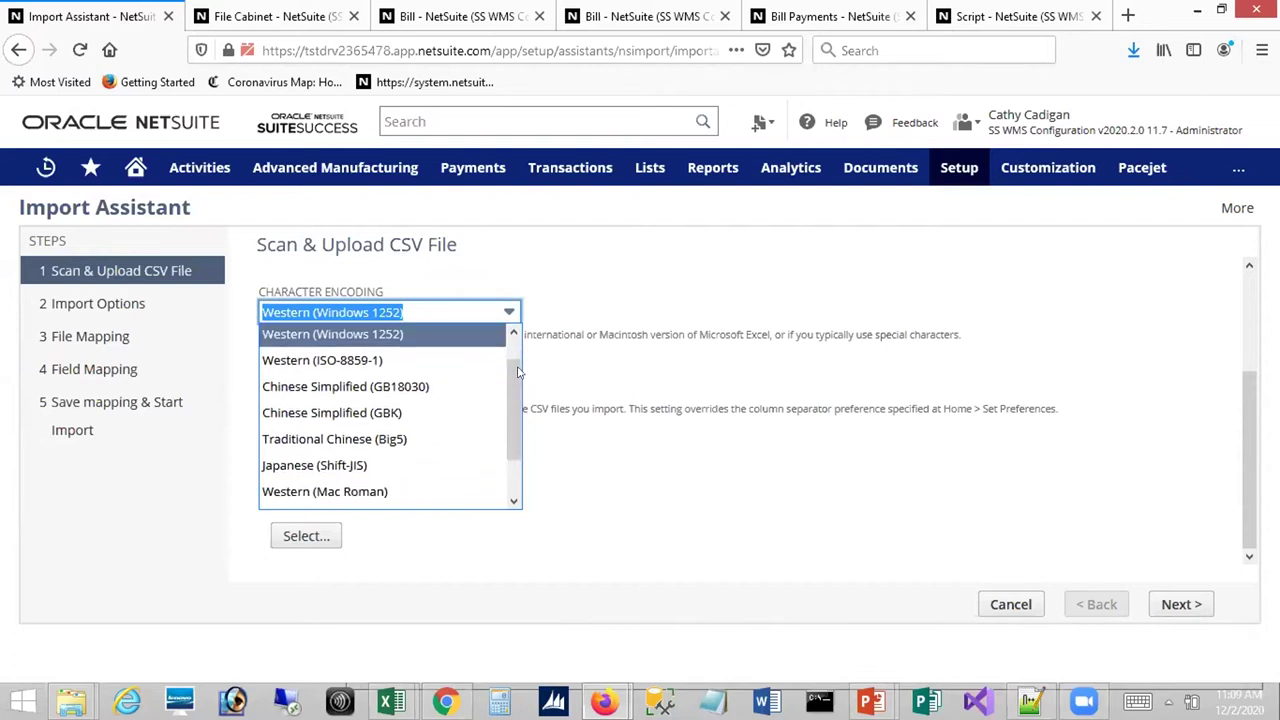
{"action": "scroll", "coordinate": [511, 383], "scroll_direction": "down", "scroll_amount": 1}
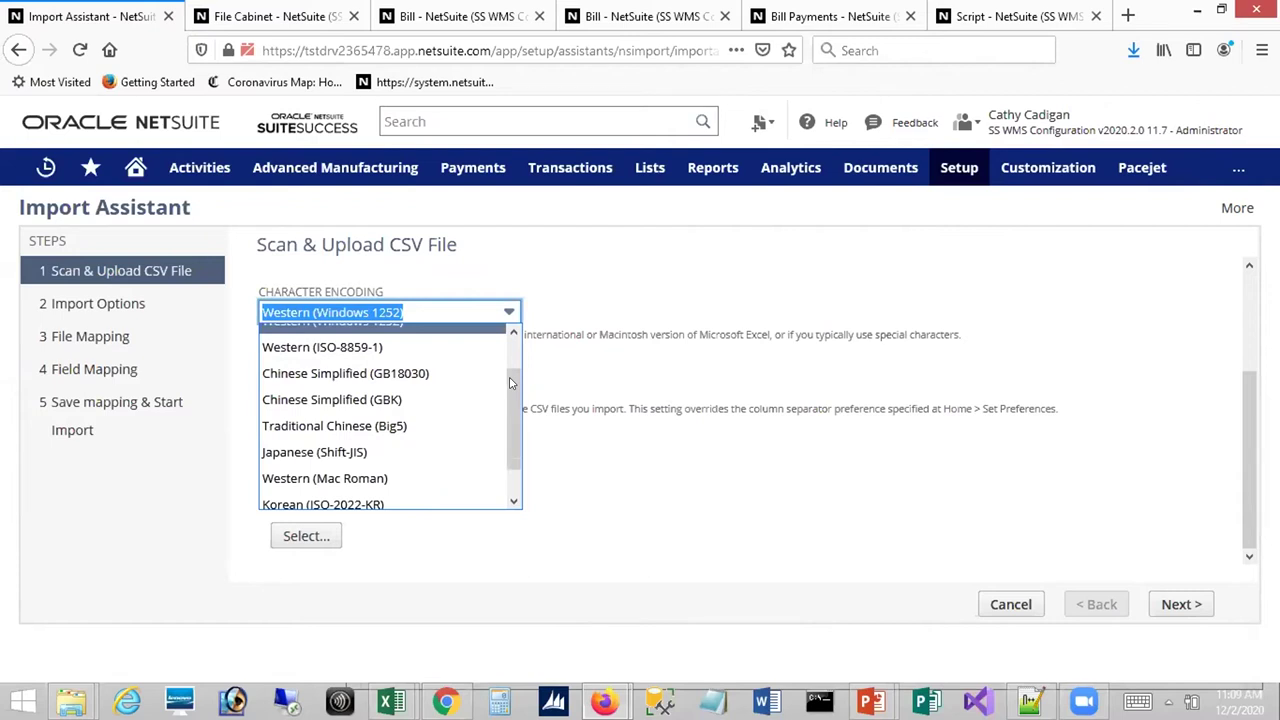
{"action": "scroll", "coordinate": [513, 366], "scroll_direction": "up", "scroll_amount": 1}
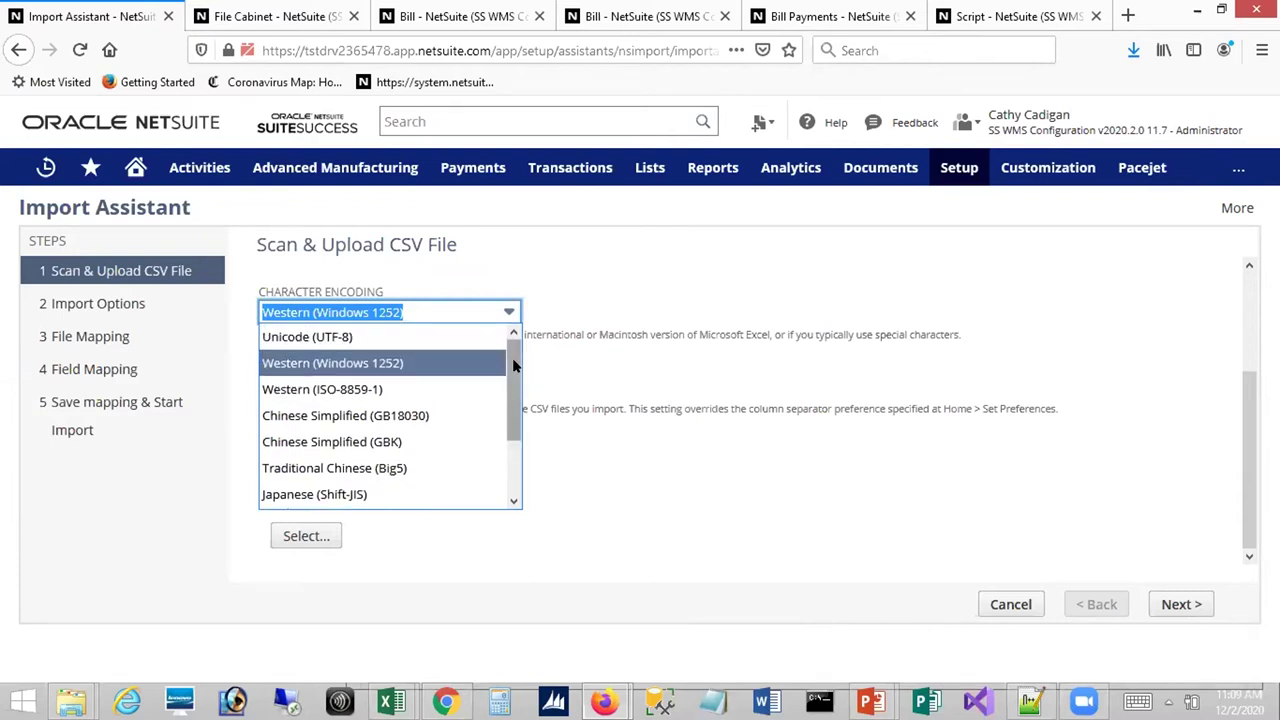
{"action": "left_click", "coordinate": [585, 313]}
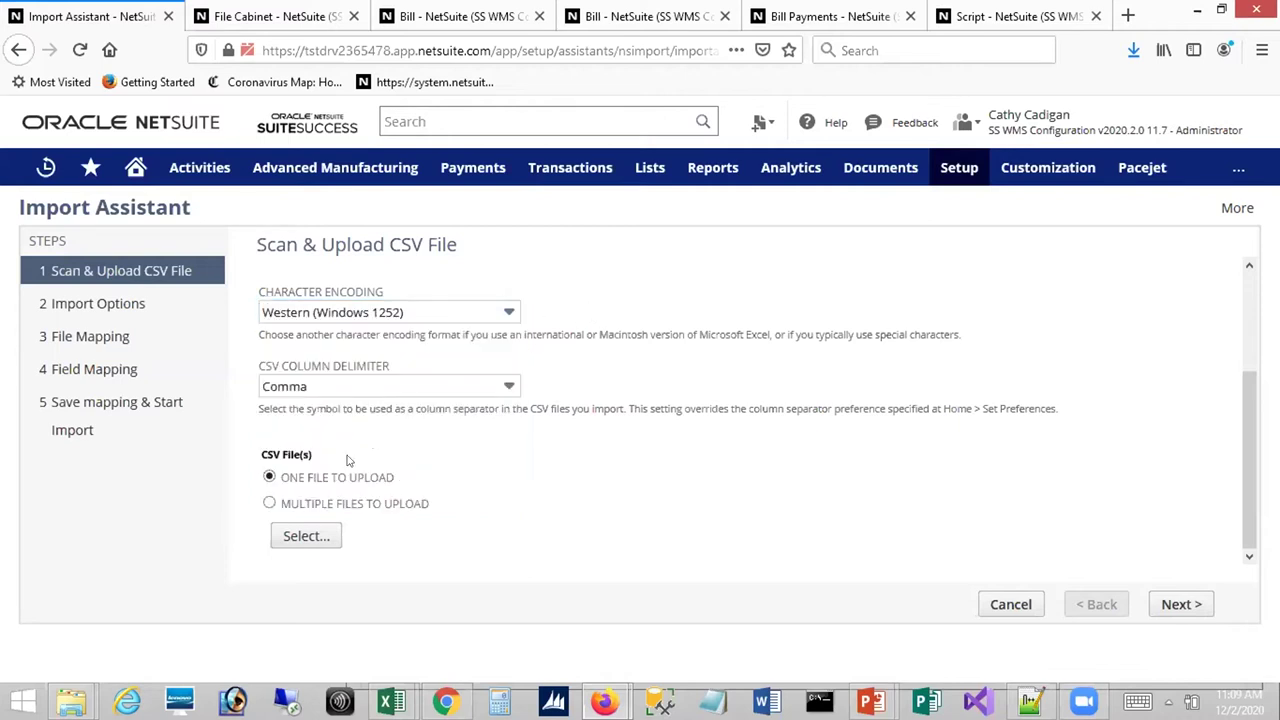
{"action": "left_click", "coordinate": [405, 389]}
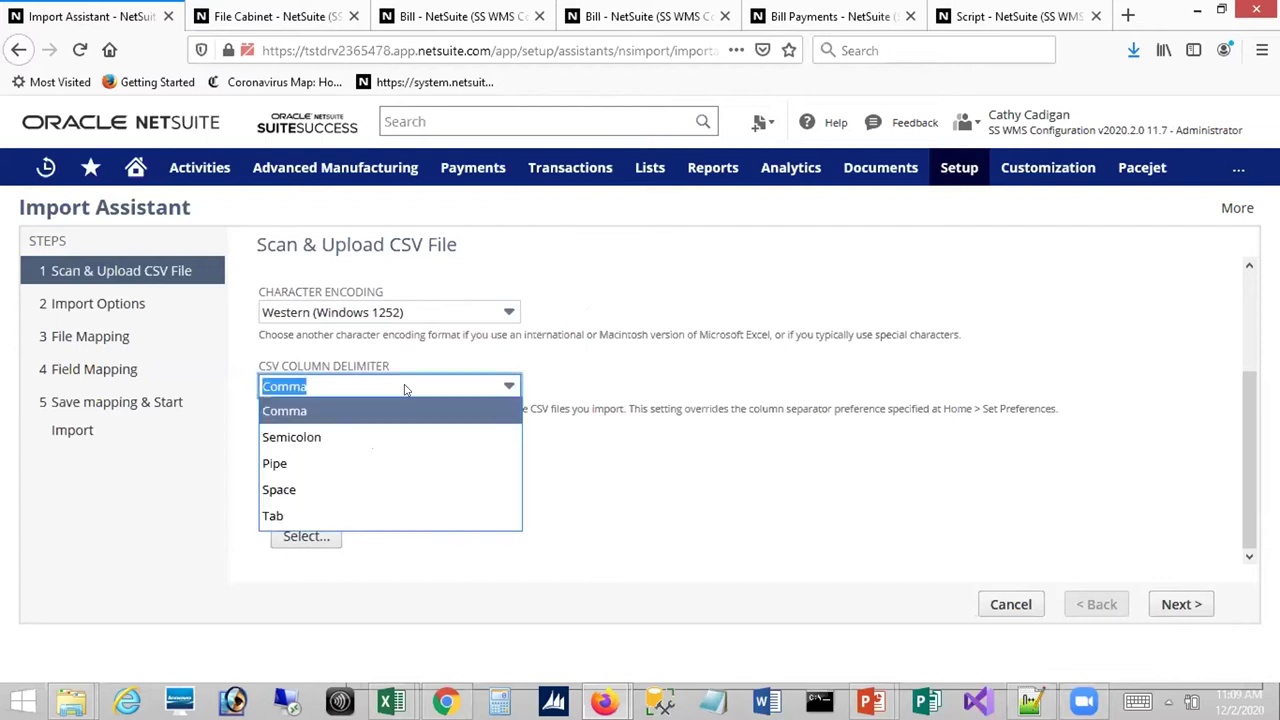
{"action": "left_click", "coordinate": [574, 446]}
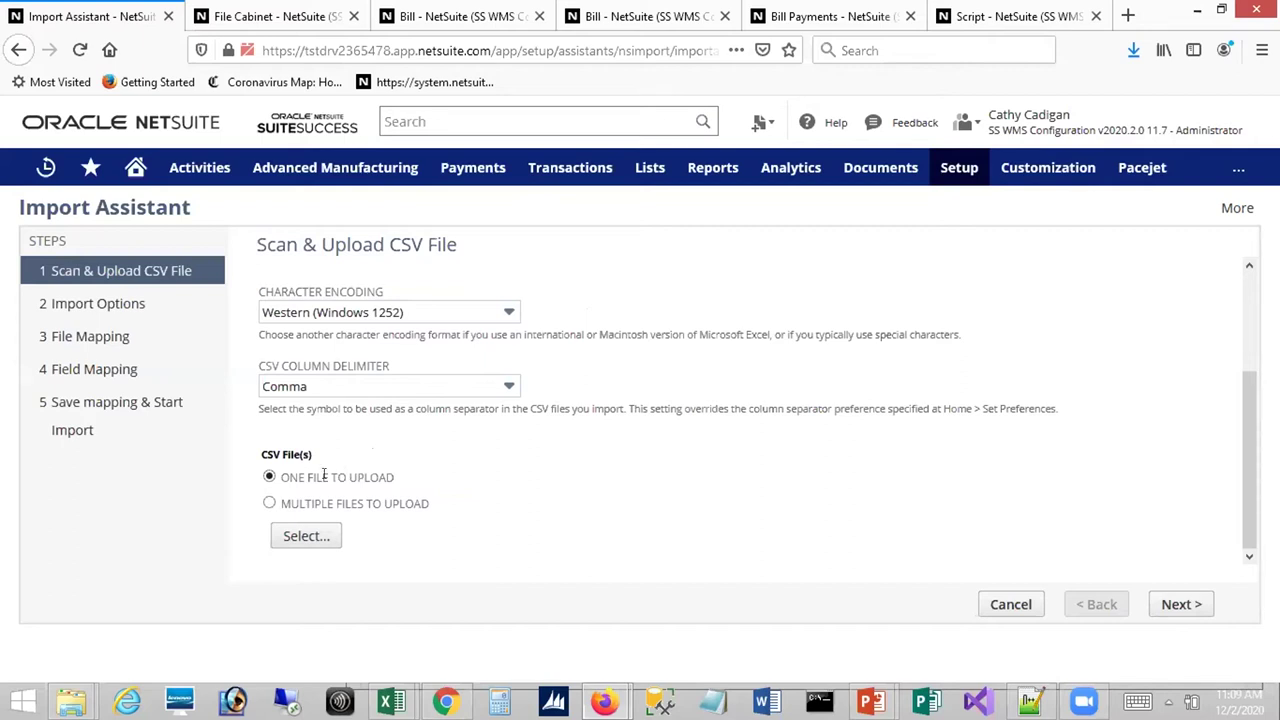
Choose VendorPayments-20201202-P.csv from the CSVImport folder as the file to upload.
{"action": "left_click", "coordinate": [307, 538]}
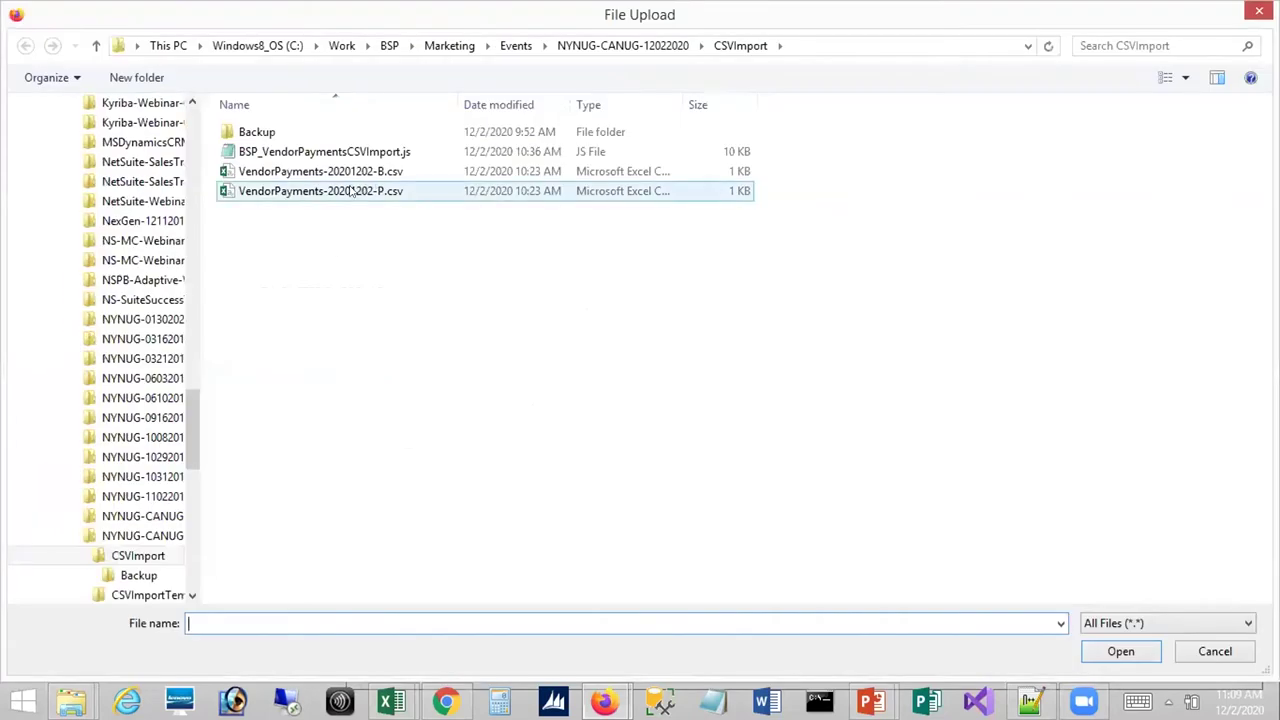
{"action": "left_click", "coordinate": [350, 191]}
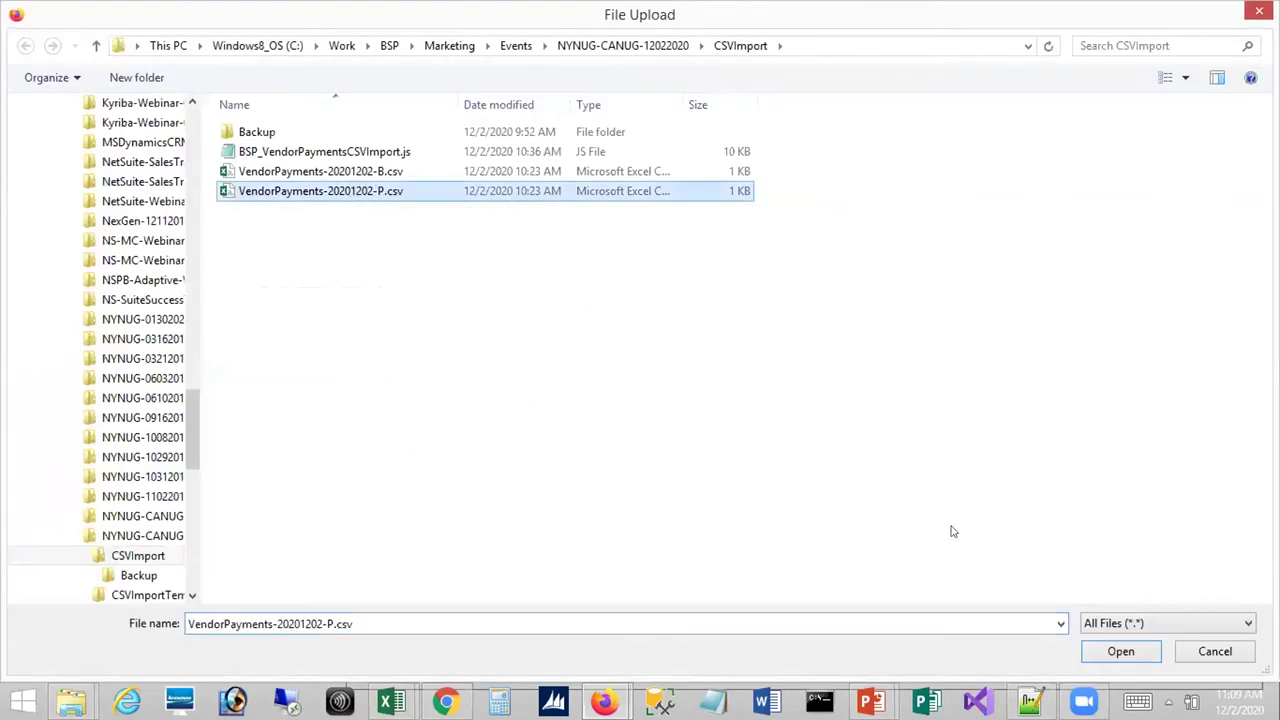
{"action": "left_click", "coordinate": [1108, 652]}
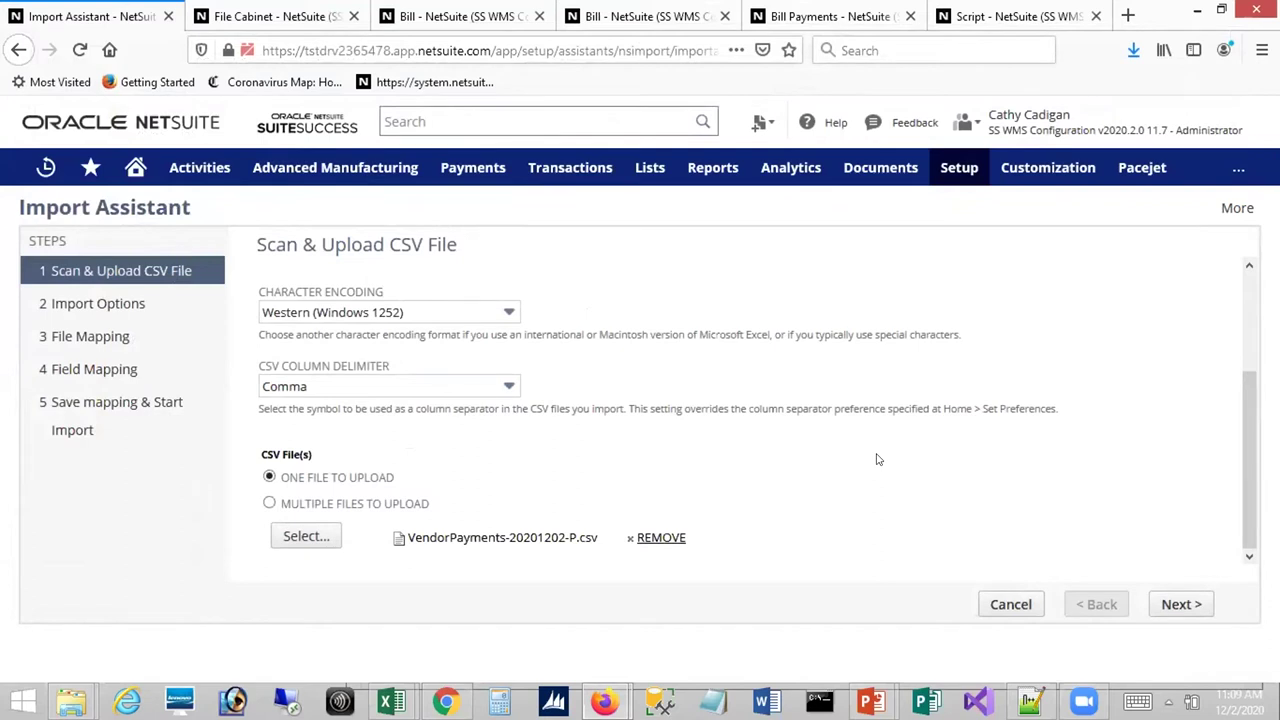
Switch the import to multiple files and attach VendorPayments-20201202-B.csv as the linked Vendor Payment Bills file.
{"action": "left_click", "coordinate": [269, 504]}
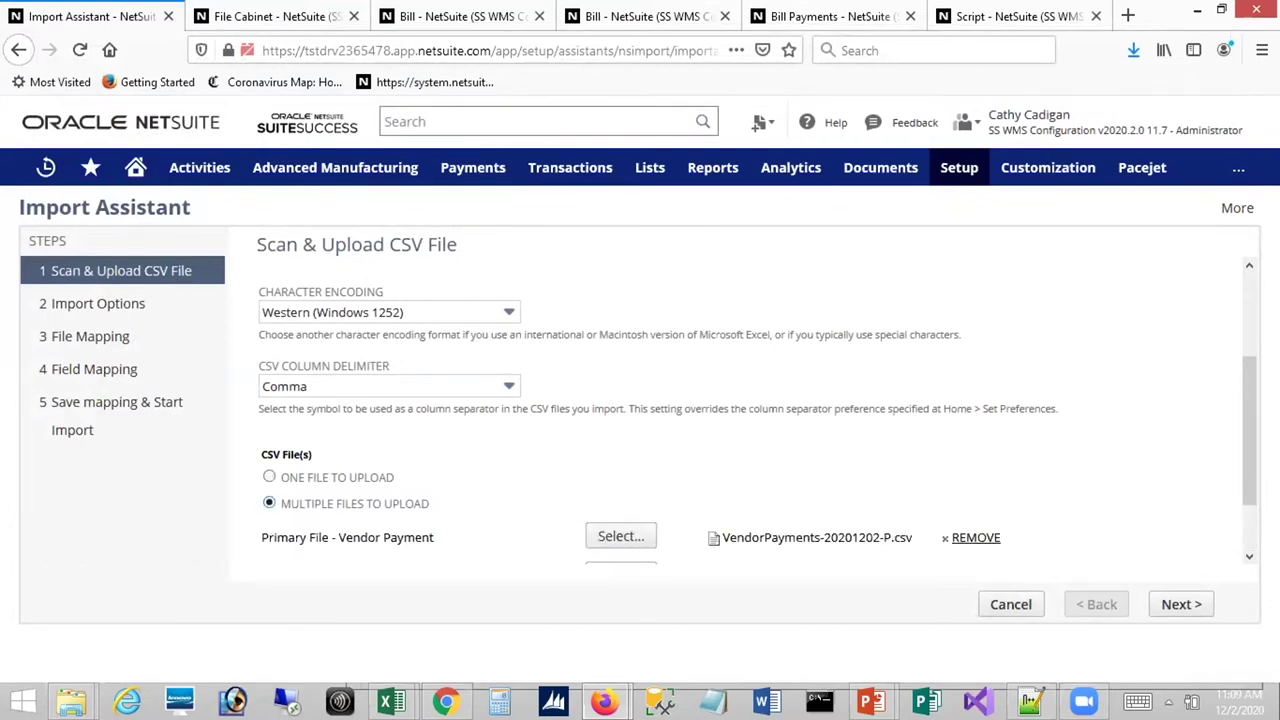
{"action": "left_click_drag", "start_coordinate": [1255, 470], "coordinate": [1255, 510]}
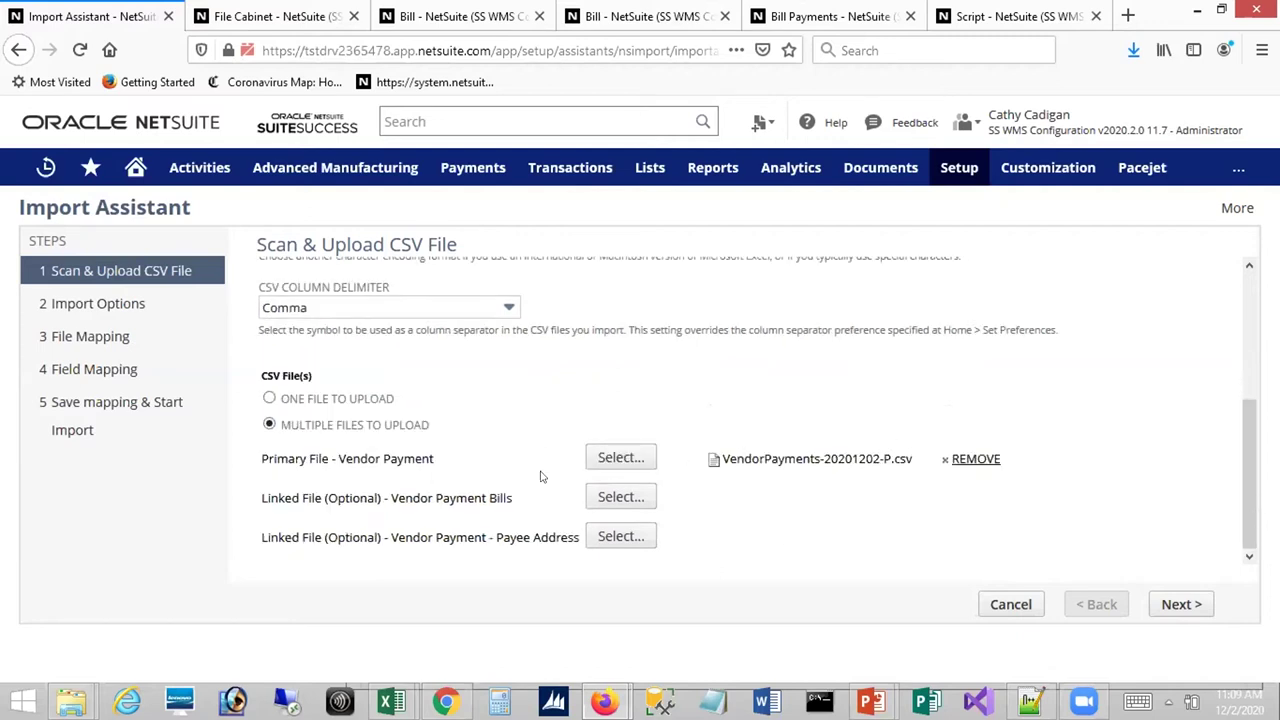
{"action": "left_click", "coordinate": [620, 497]}
{"action": "double_click", "coordinate": [345, 171]}
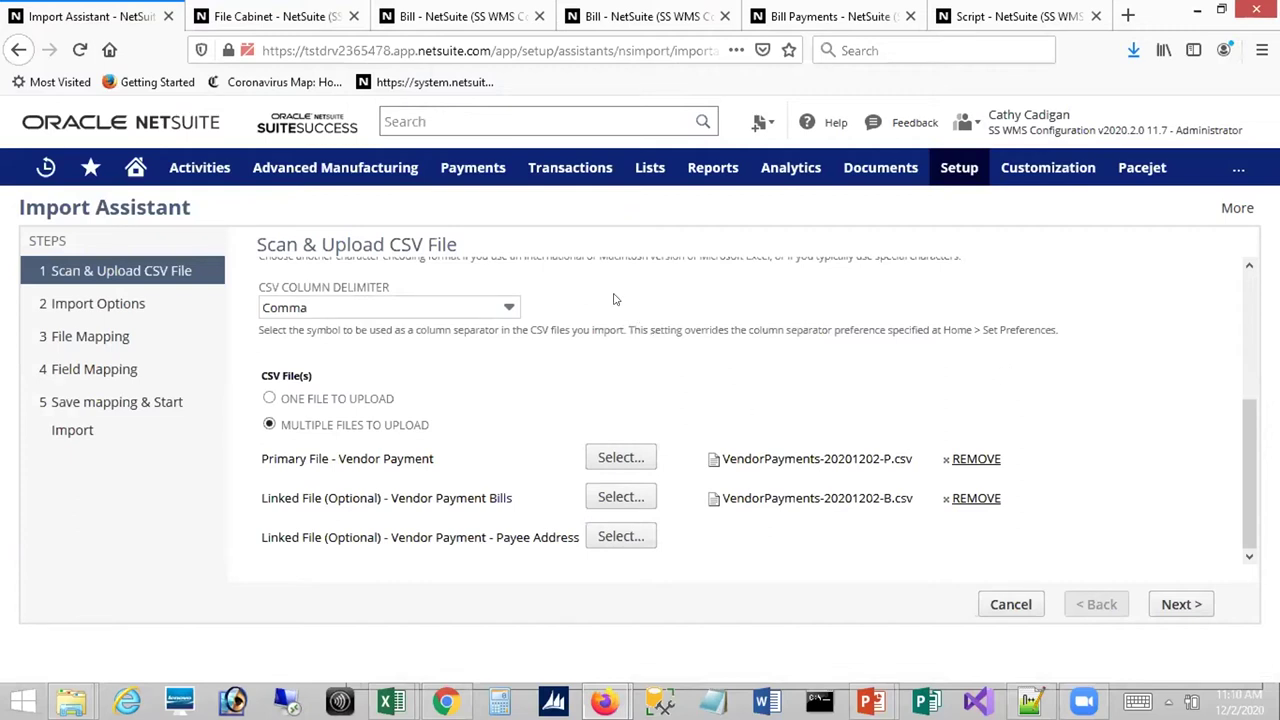
Review the two open AAA Consulting vendor bills that the payment import applies to.
{"action": "left_click", "coordinate": [436, 14]}
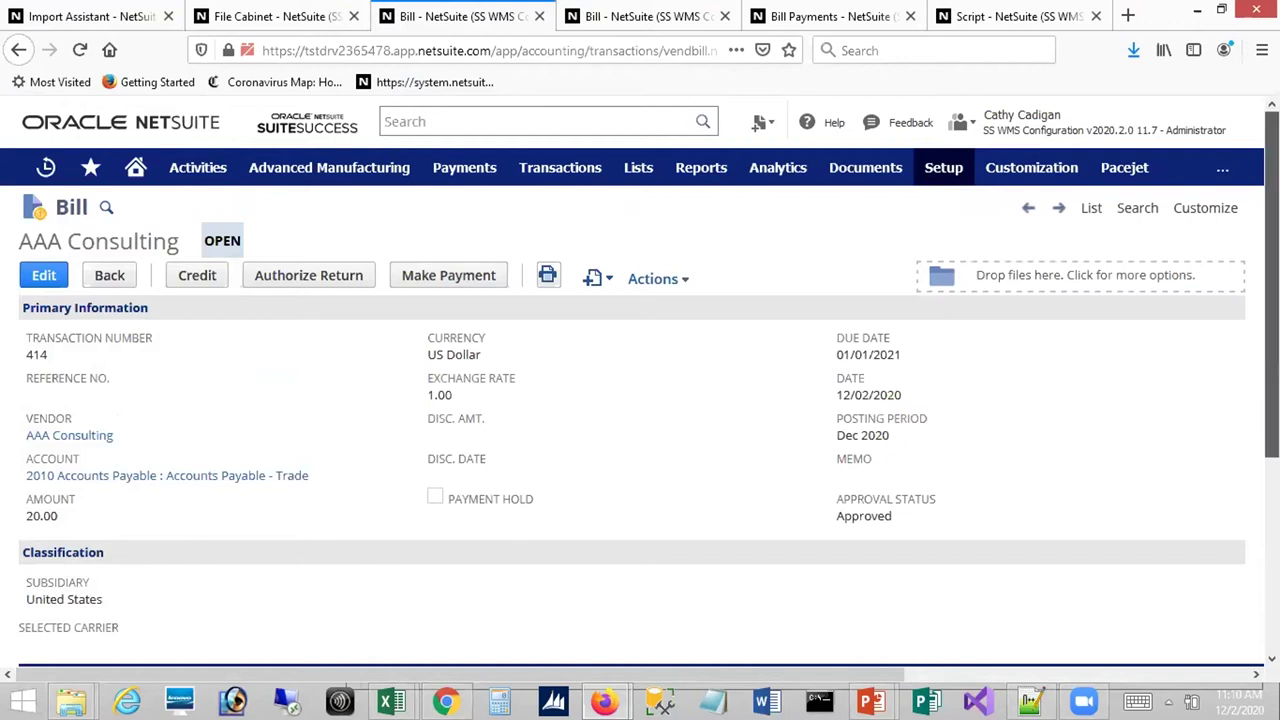
{"action": "scroll", "coordinate": [1272, 300], "scroll_direction": "down", "scroll_amount": 3}
{"action": "scroll", "coordinate": [640, 410], "scroll_direction": "up", "scroll_amount": 3}
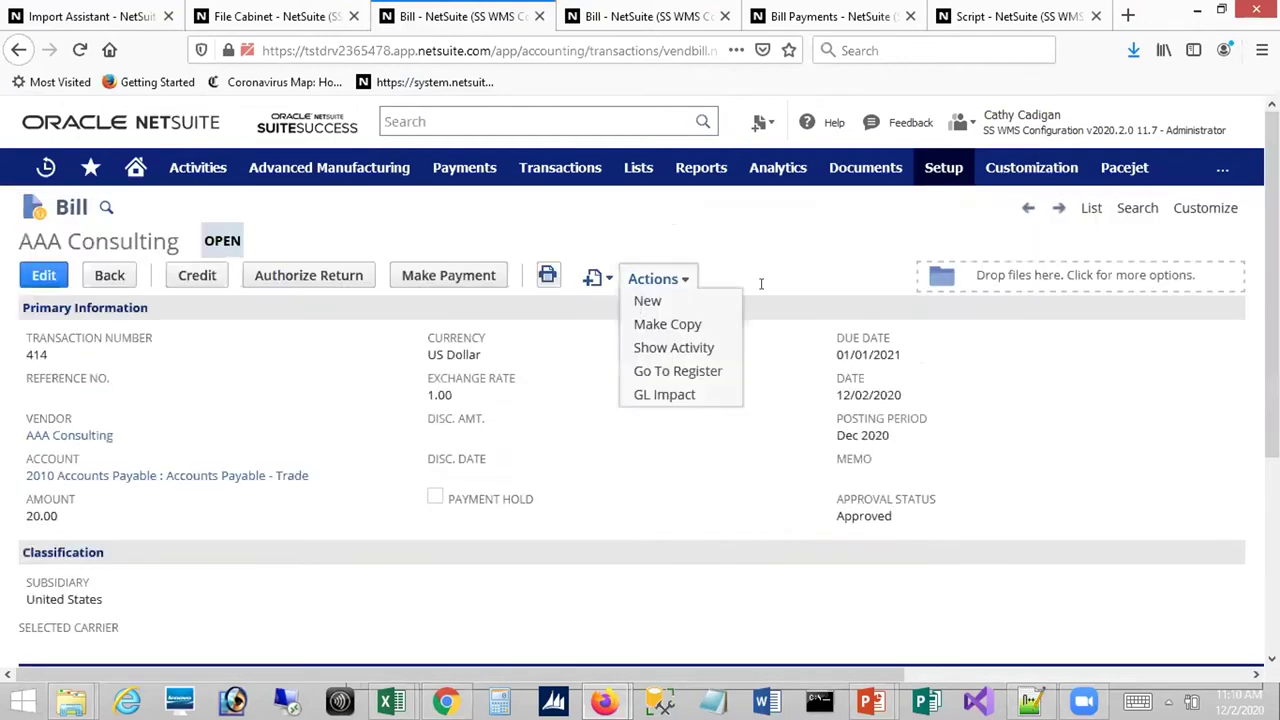
{"action": "left_click", "coordinate": [645, 16]}
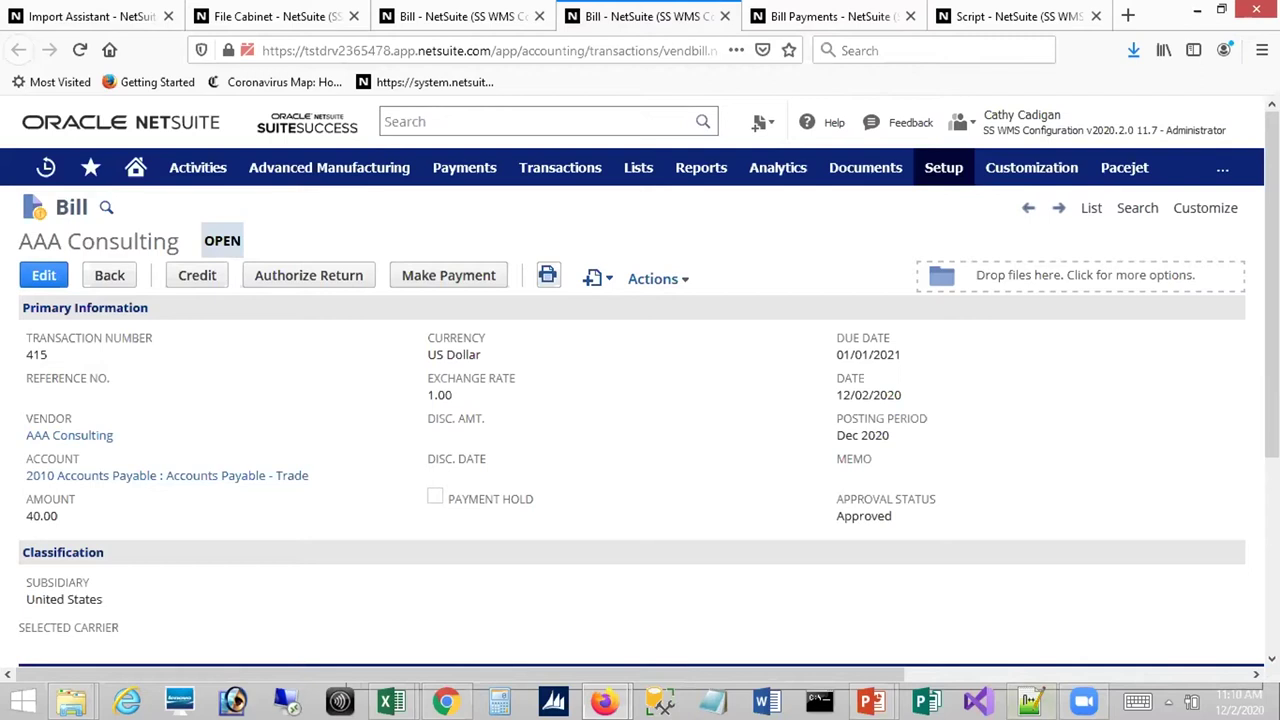
Switch to Notepad++ and compare the reference, vendor, invoice and payment columns of VendorPayments-20201202-B.csv with the payment header in VendorPayments-20201202-P.csv.
{"action": "mouse_move", "coordinate": [1030, 700]}
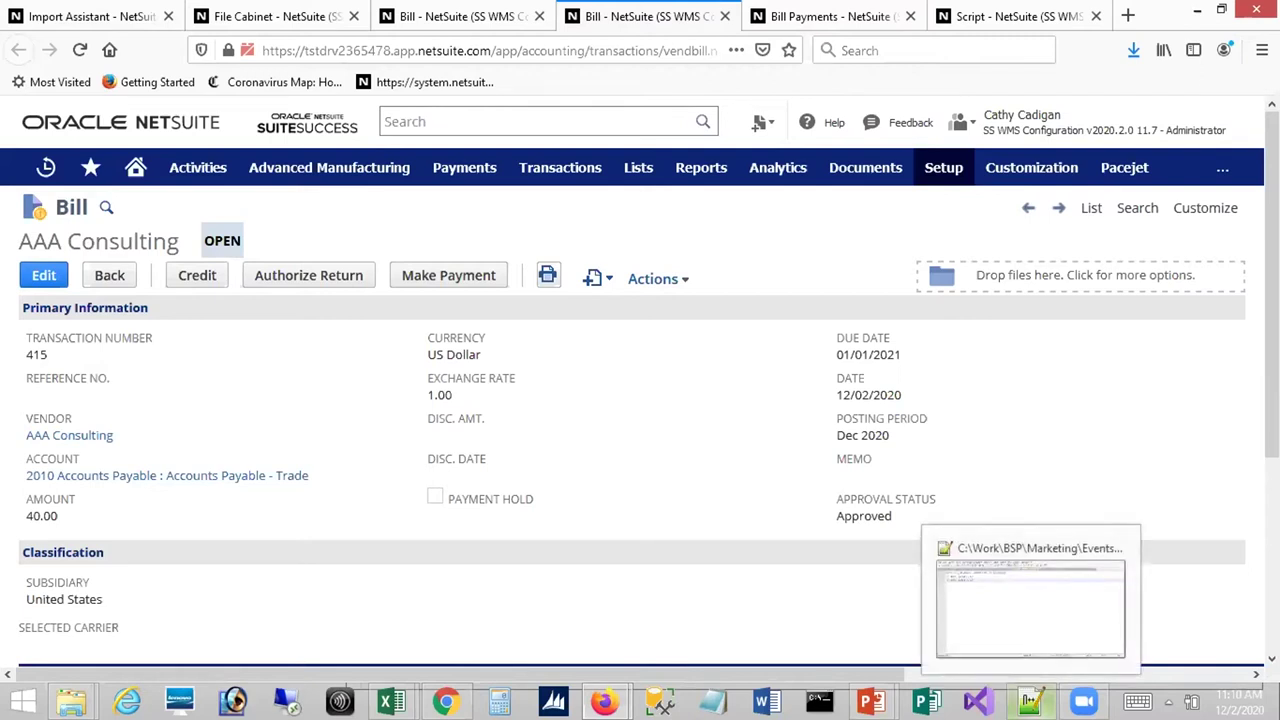
{"action": "left_click", "coordinate": [1055, 615]}
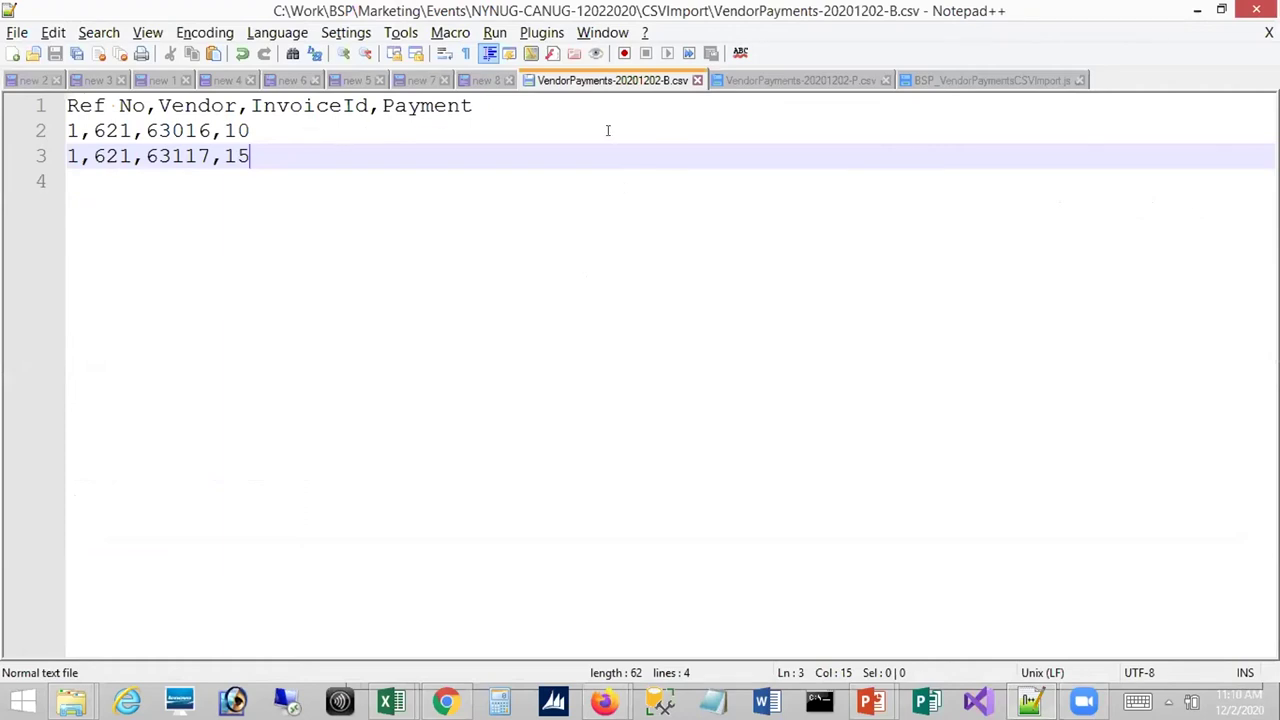
{"action": "left_click", "coordinate": [809, 80]}
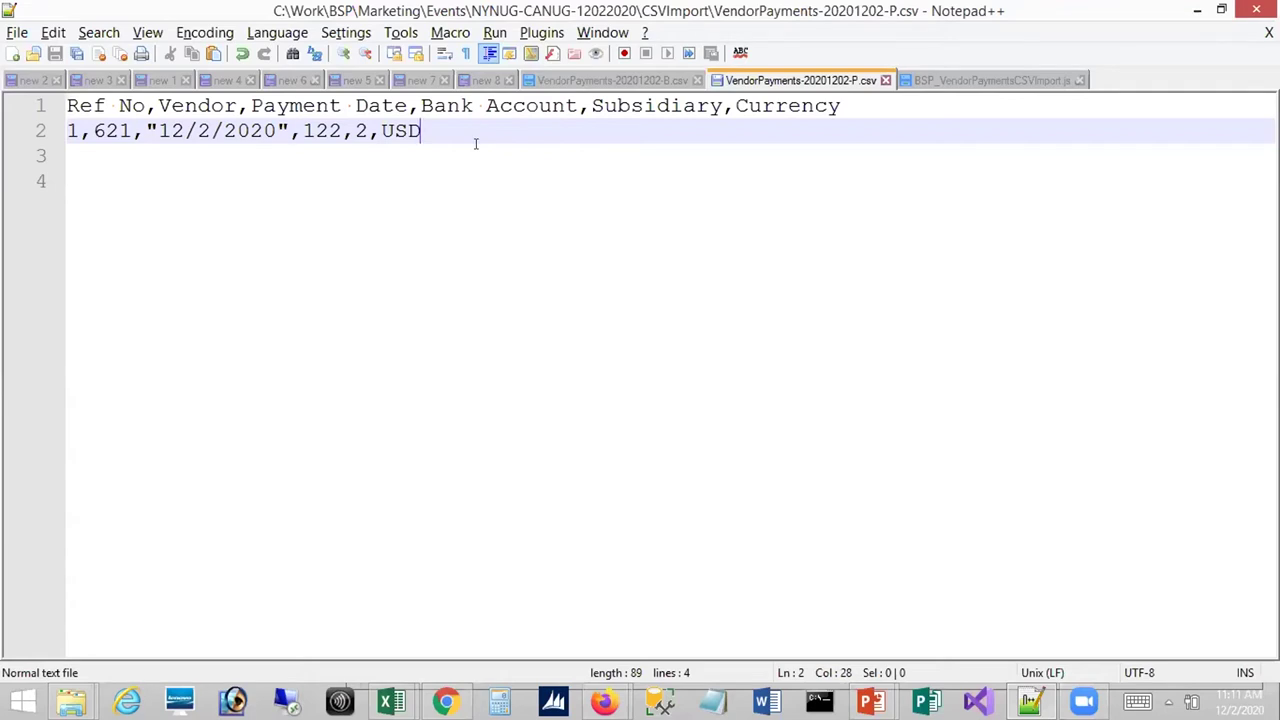
{"action": "left_click", "coordinate": [575, 82]}
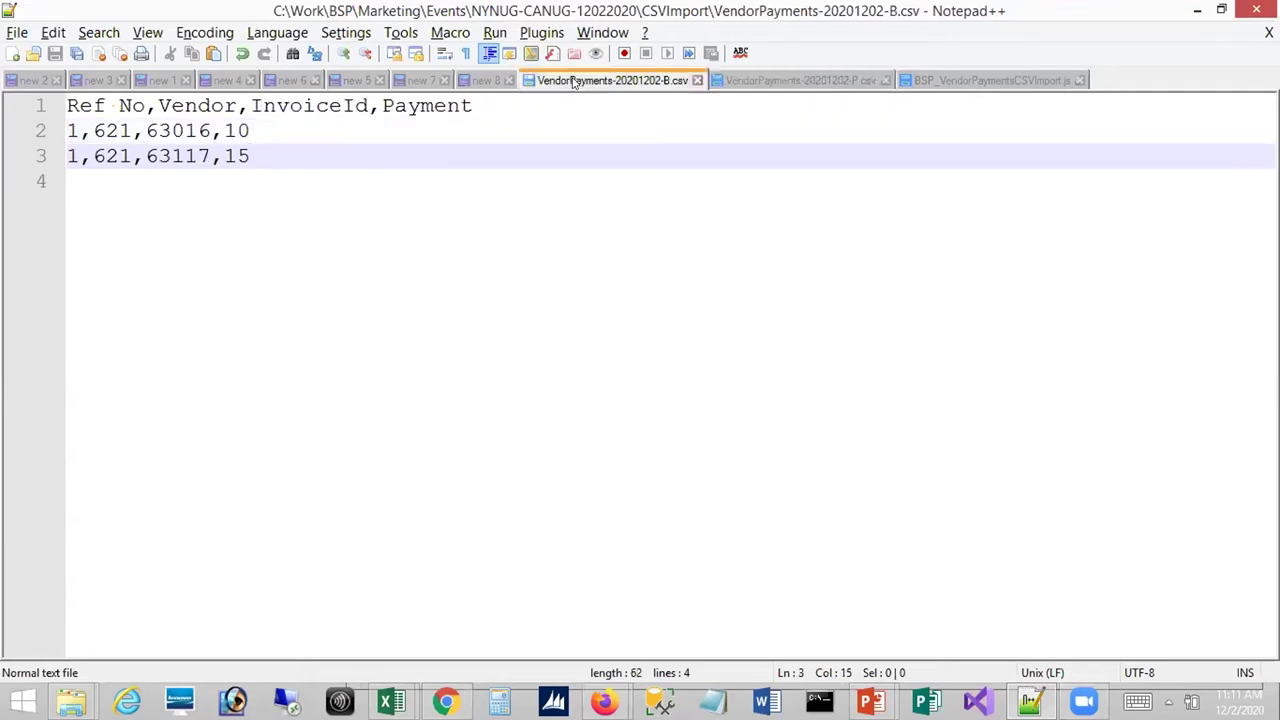
{"action": "left_click", "coordinate": [457, 131]}
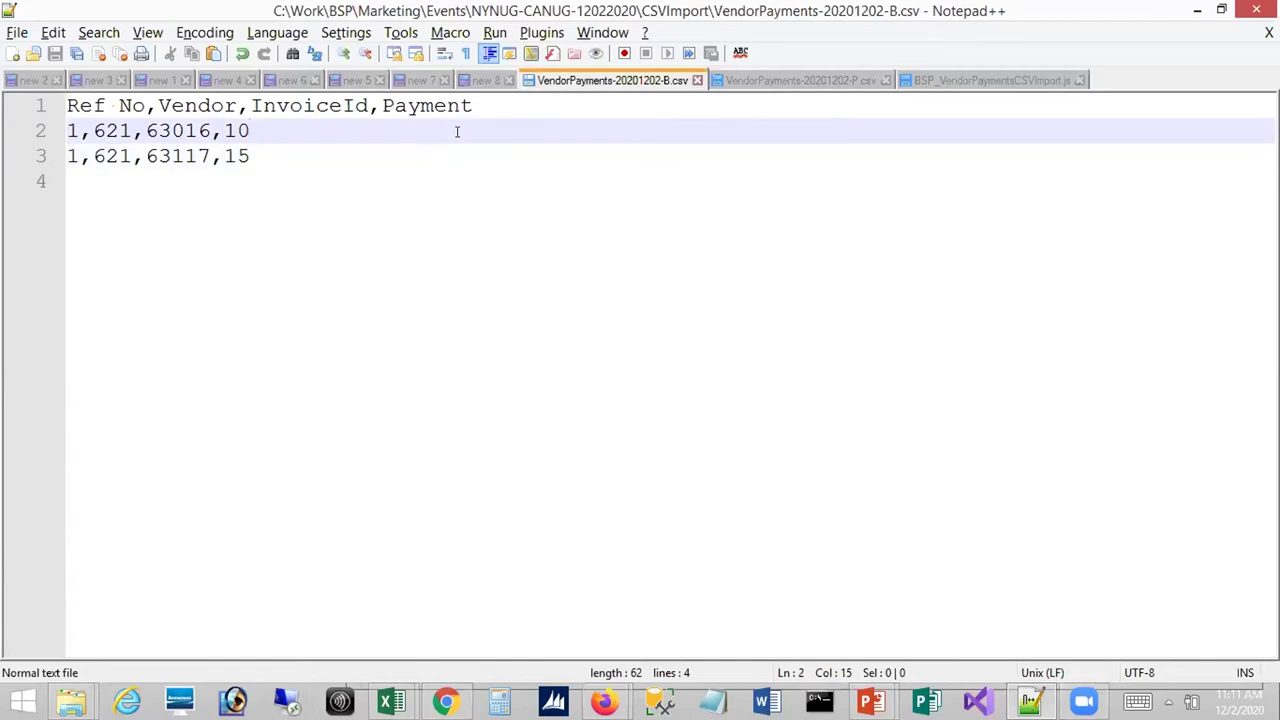
{"action": "left_click", "coordinate": [72, 131]}
{"action": "left_click", "coordinate": [72, 155]}
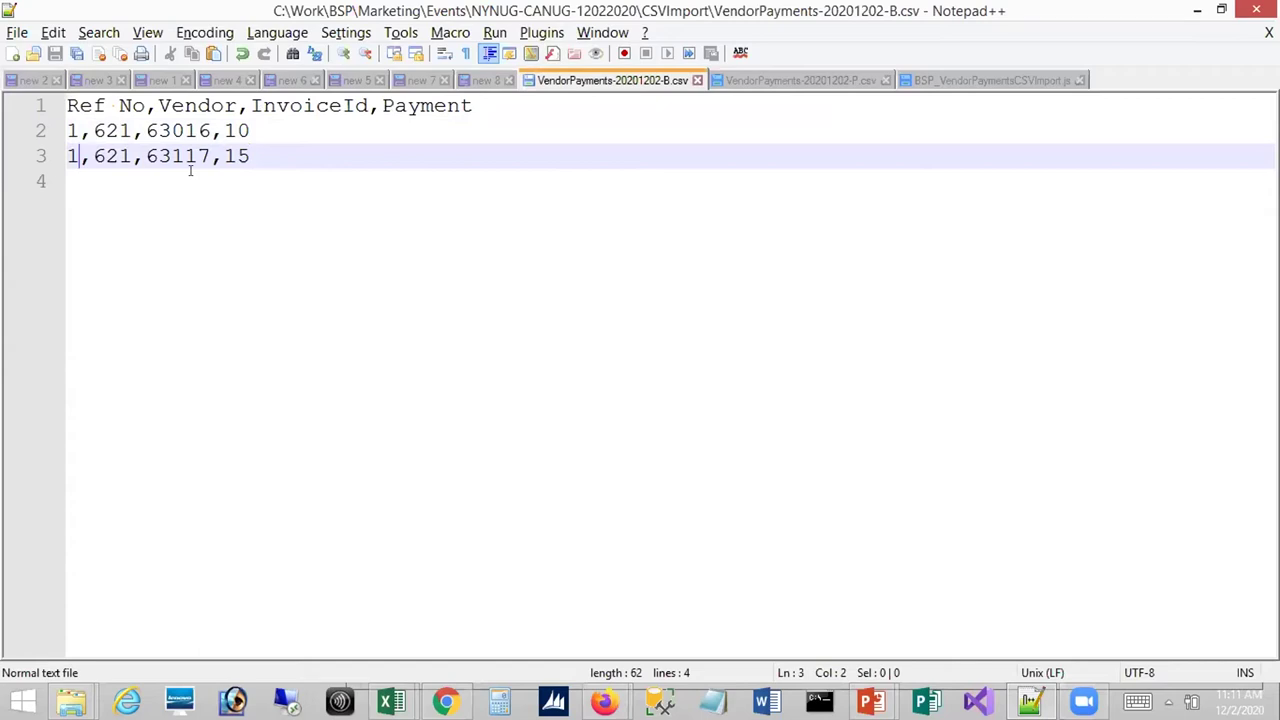
{"action": "key", "text": "ctrl+Tab"}
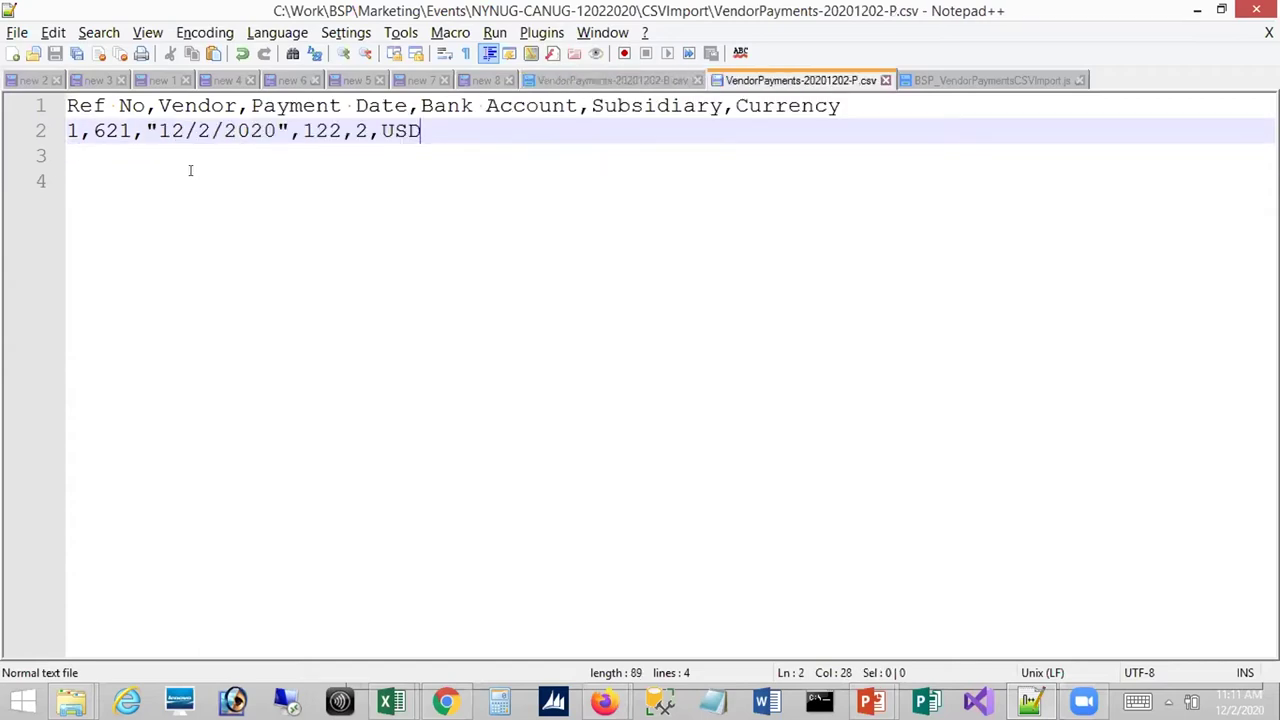
{"action": "left_click", "coordinate": [604, 86]}
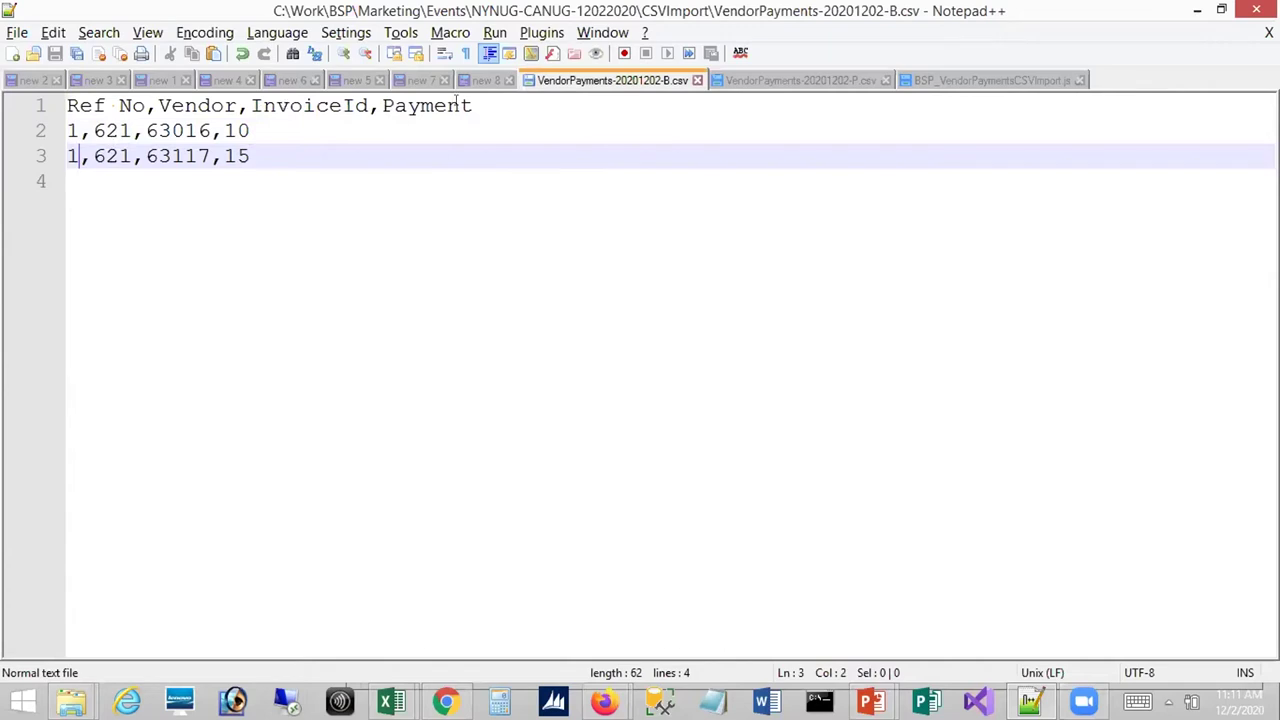
{"action": "left_click", "coordinate": [261, 151]}
{"action": "left_click", "coordinate": [183, 130]}
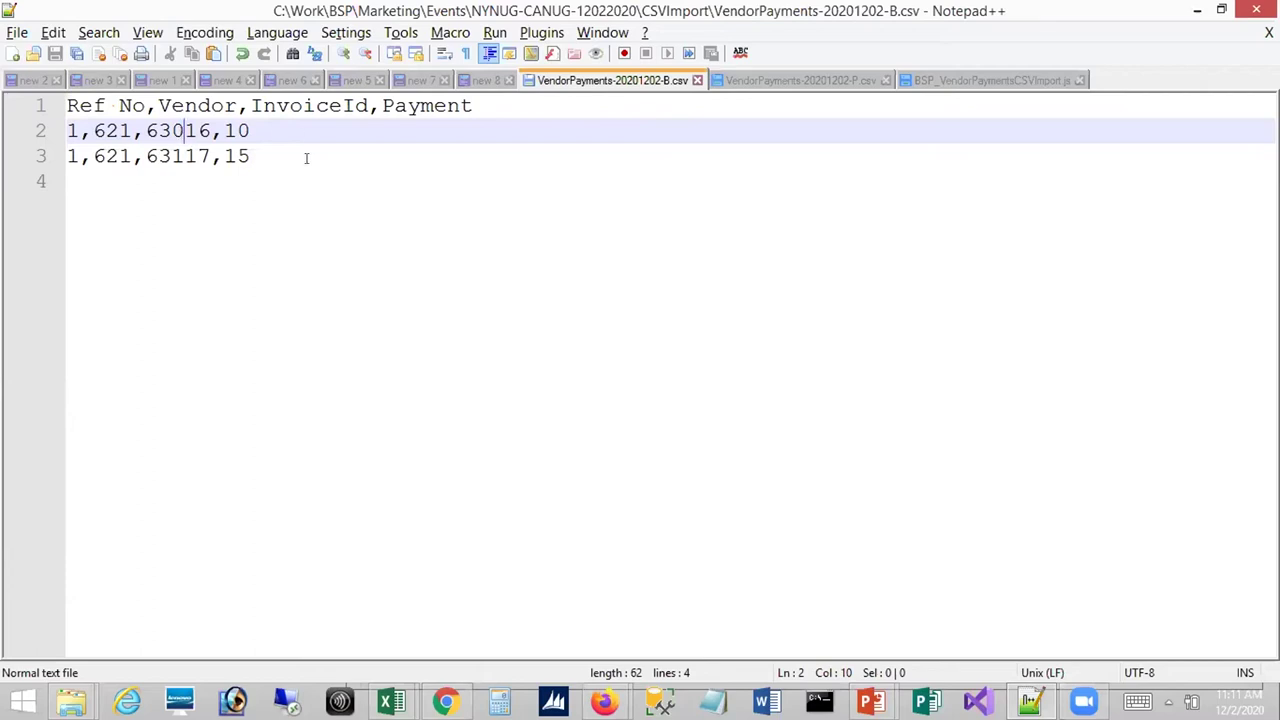
Return to NetSuite's Import Assistant, and in File Explorer look through the Excel templates in the CSVImportTemplates folder.
{"action": "key", "text": "alt+Tab"}
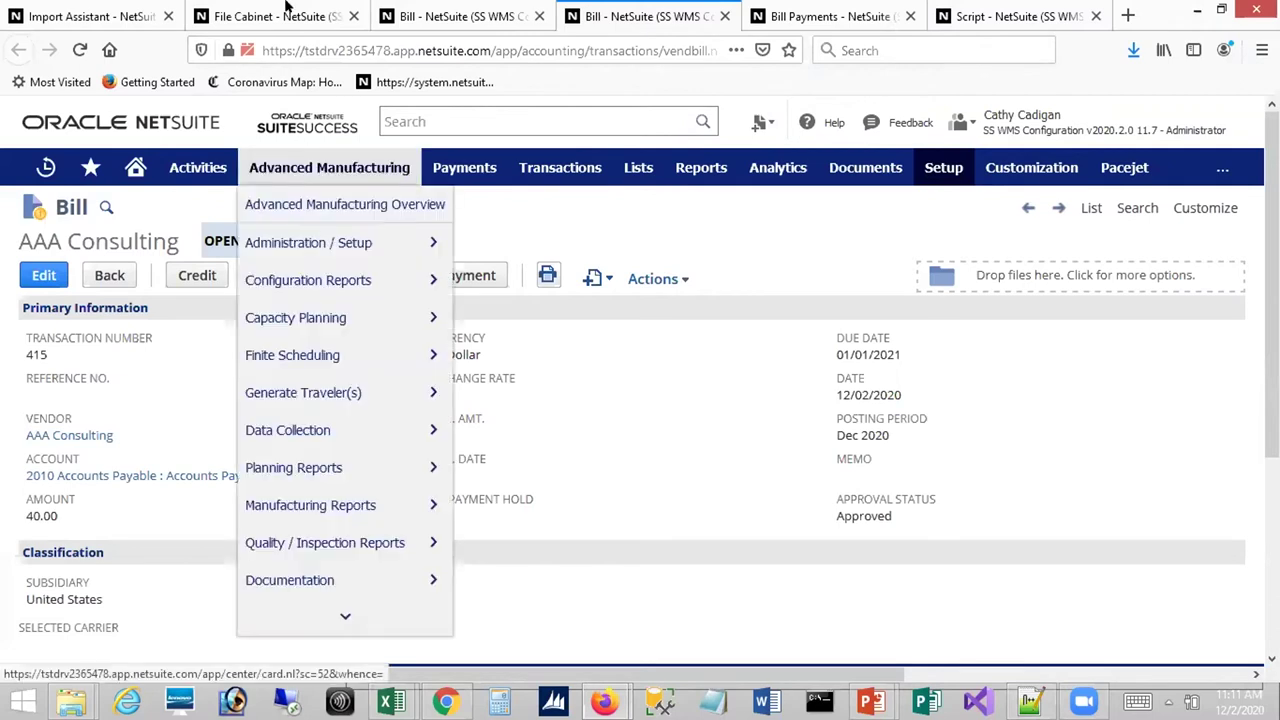
{"action": "left_click", "coordinate": [87, 14]}
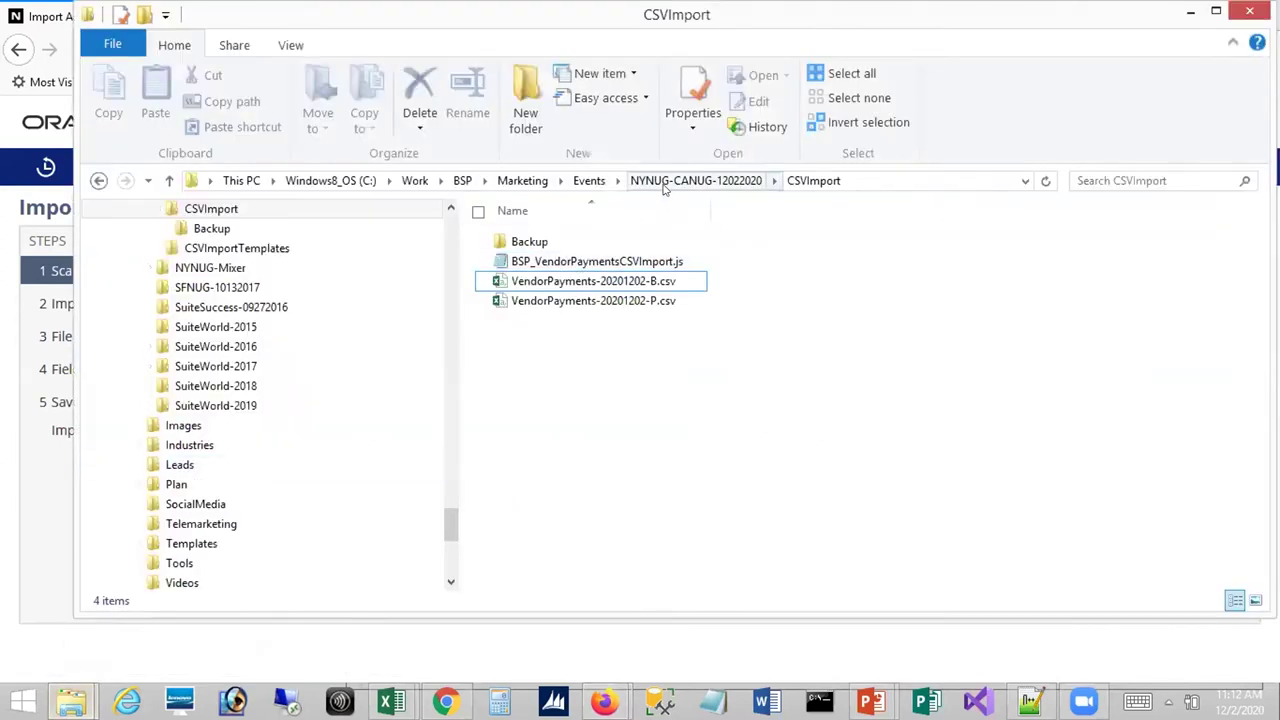
{"action": "left_click", "coordinate": [696, 180]}
{"action": "left_click", "coordinate": [565, 262]}
{"action": "double_click", "coordinate": [565, 262]}
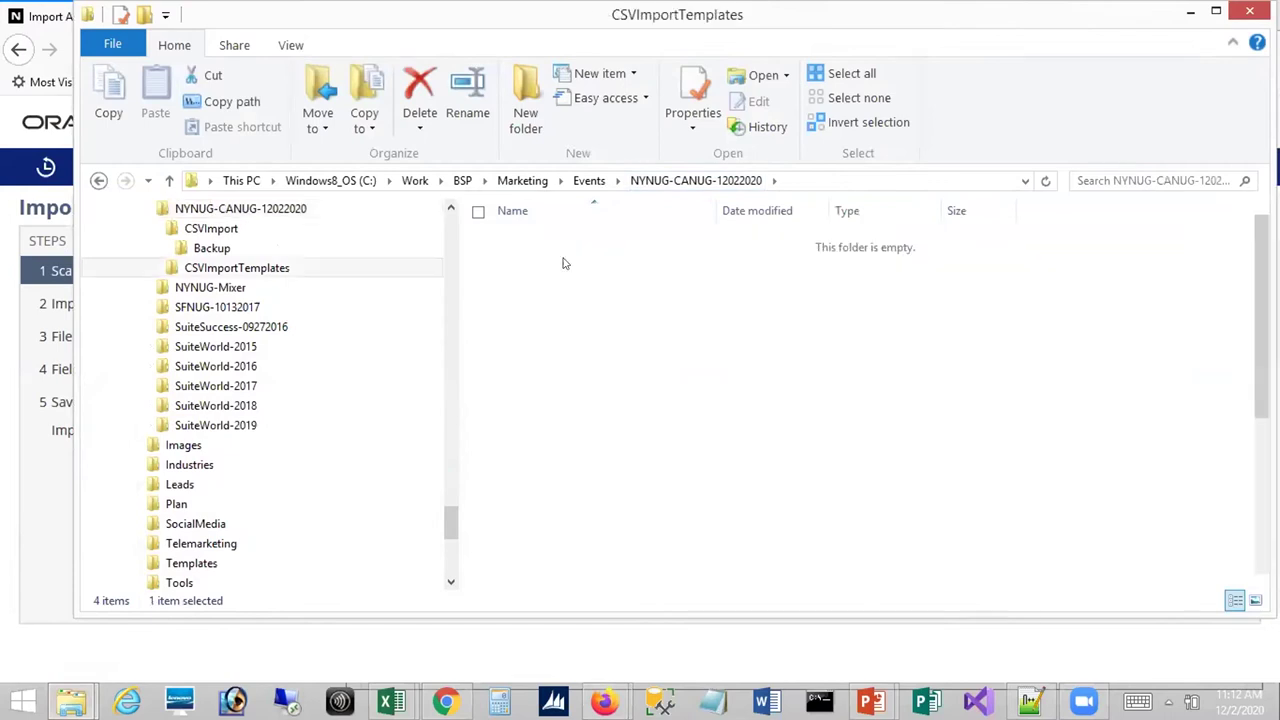
{"action": "left_click", "coordinate": [889, 261]}
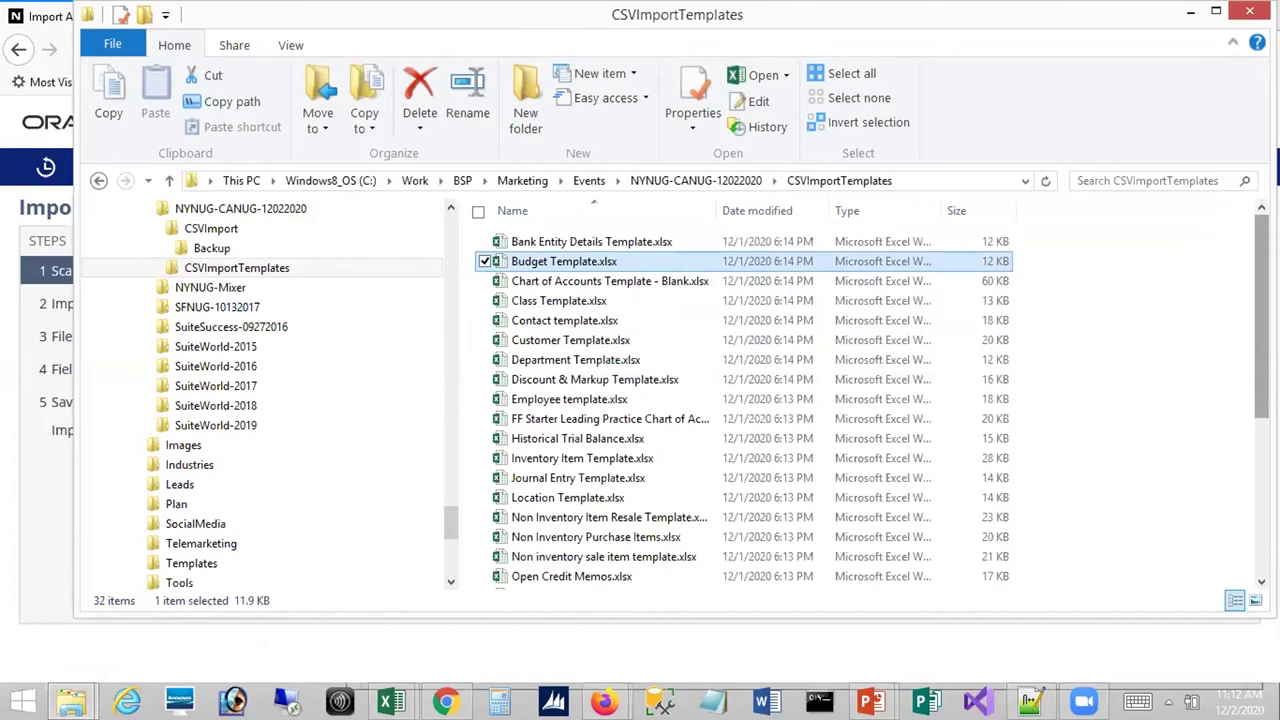
{"action": "scroll", "coordinate": [1255, 430], "scroll_direction": "down", "scroll_amount": 5}
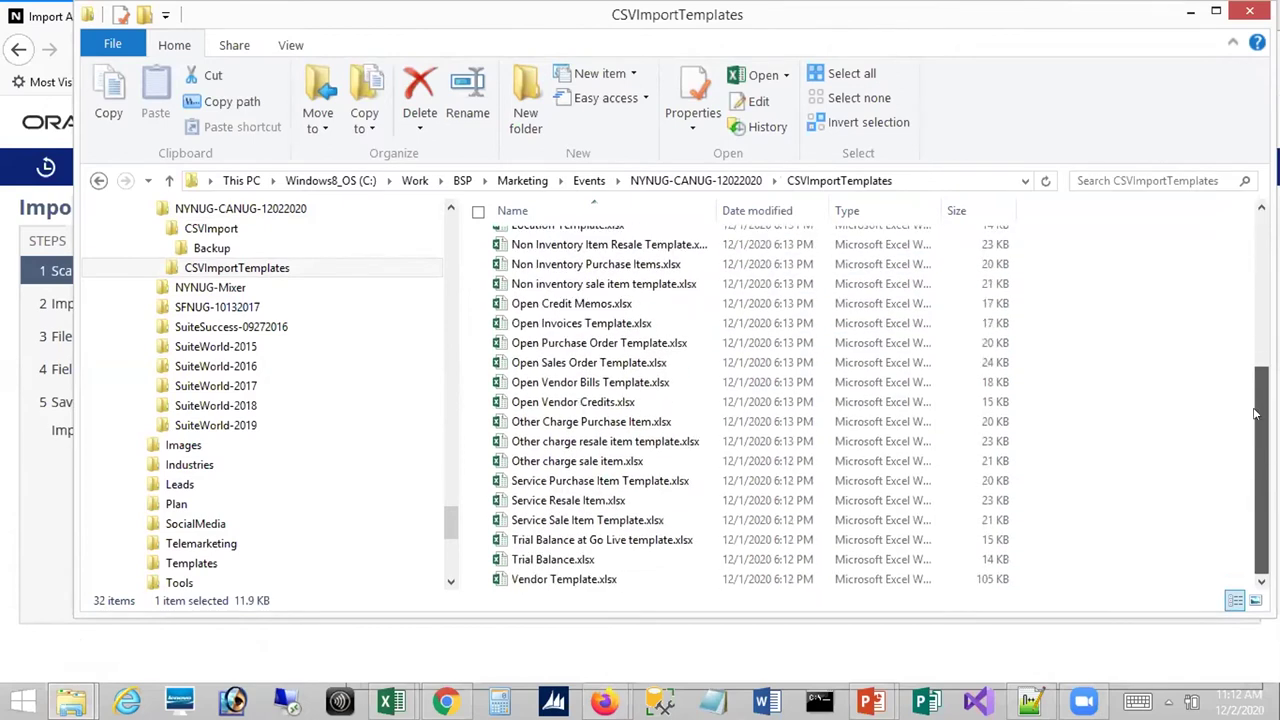
{"action": "scroll", "coordinate": [1255, 430], "scroll_direction": "up", "scroll_amount": 3}
{"action": "scroll", "coordinate": [1262, 400], "scroll_direction": "up", "scroll_amount": 2}
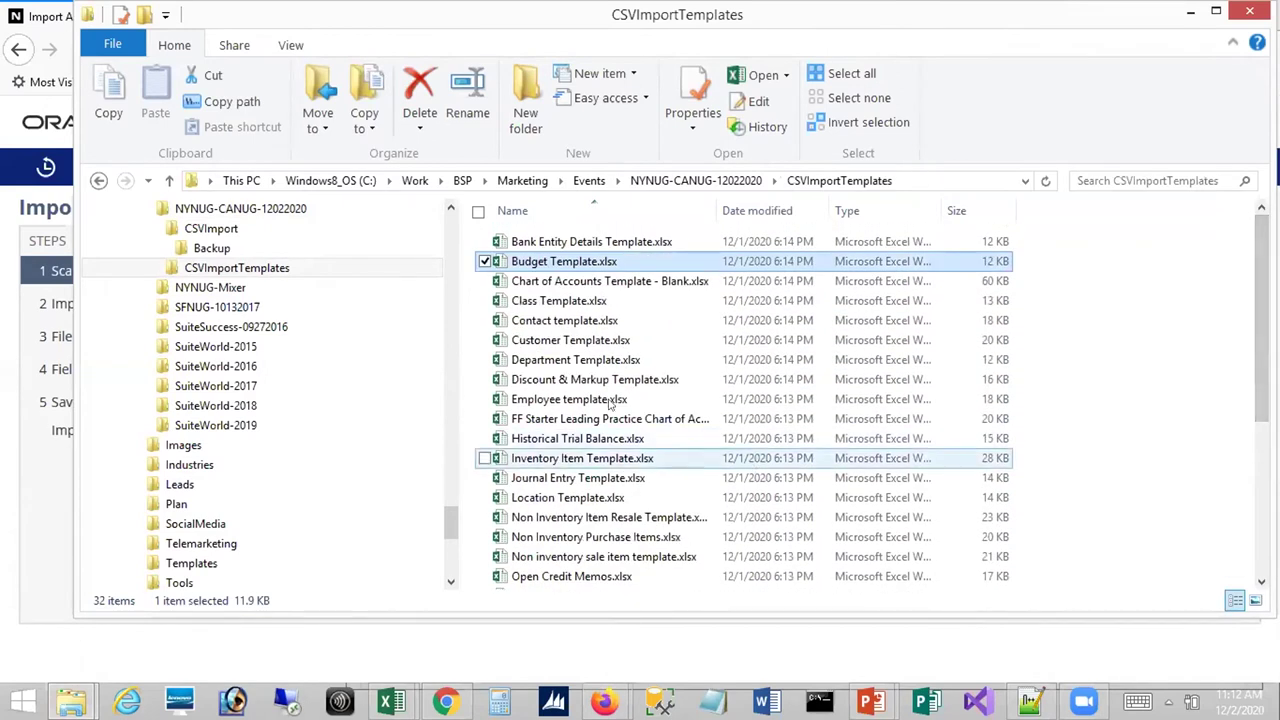
Open Customer Template.xlsx in Excel and examine the descriptions of the external ID, customer ID, individual and company name columns.
{"action": "double_click", "coordinate": [575, 341]}
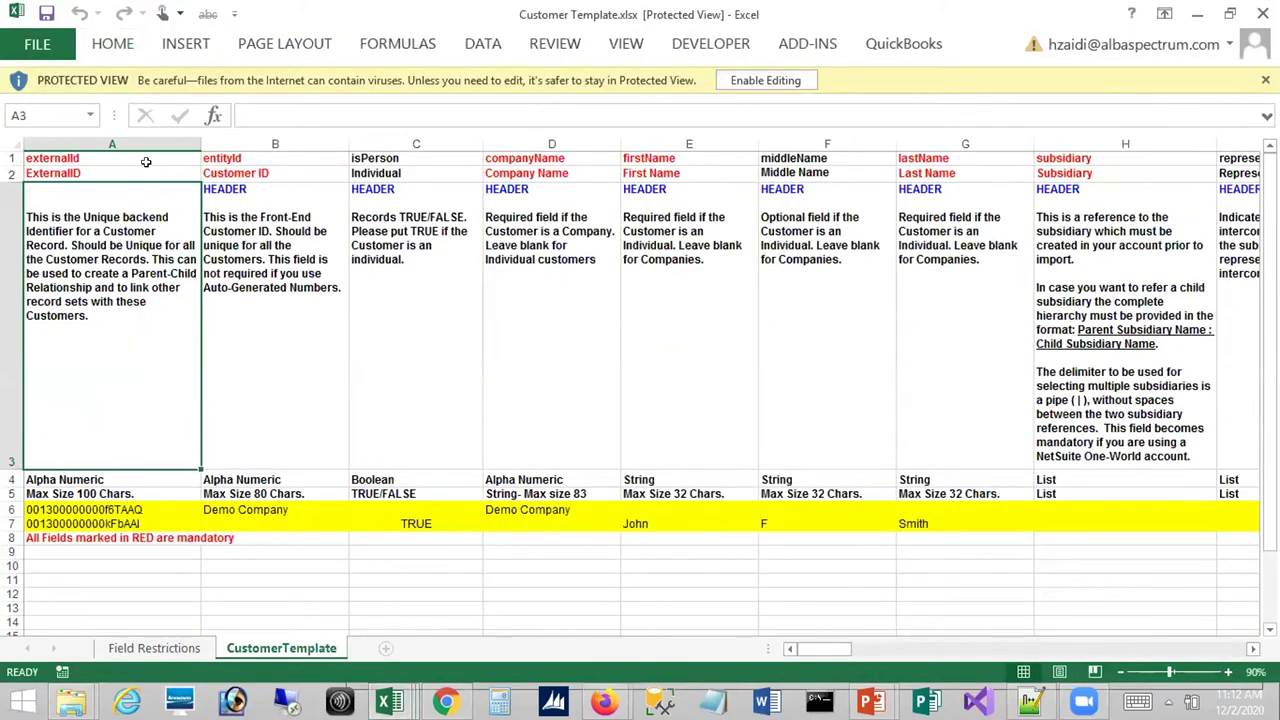
{"action": "left_click", "coordinate": [145, 170]}
{"action": "left_click", "coordinate": [304, 182]}
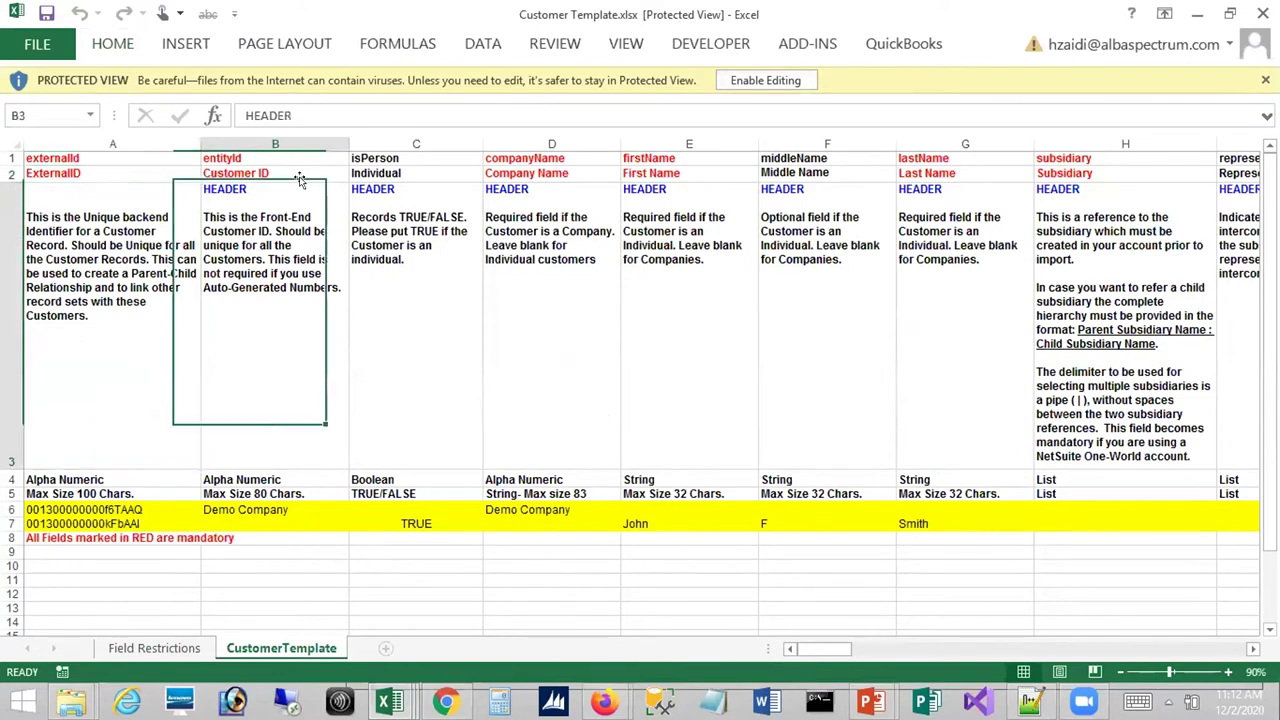
{"action": "left_click", "coordinate": [441, 231]}
{"action": "left_click", "coordinate": [550, 252]}
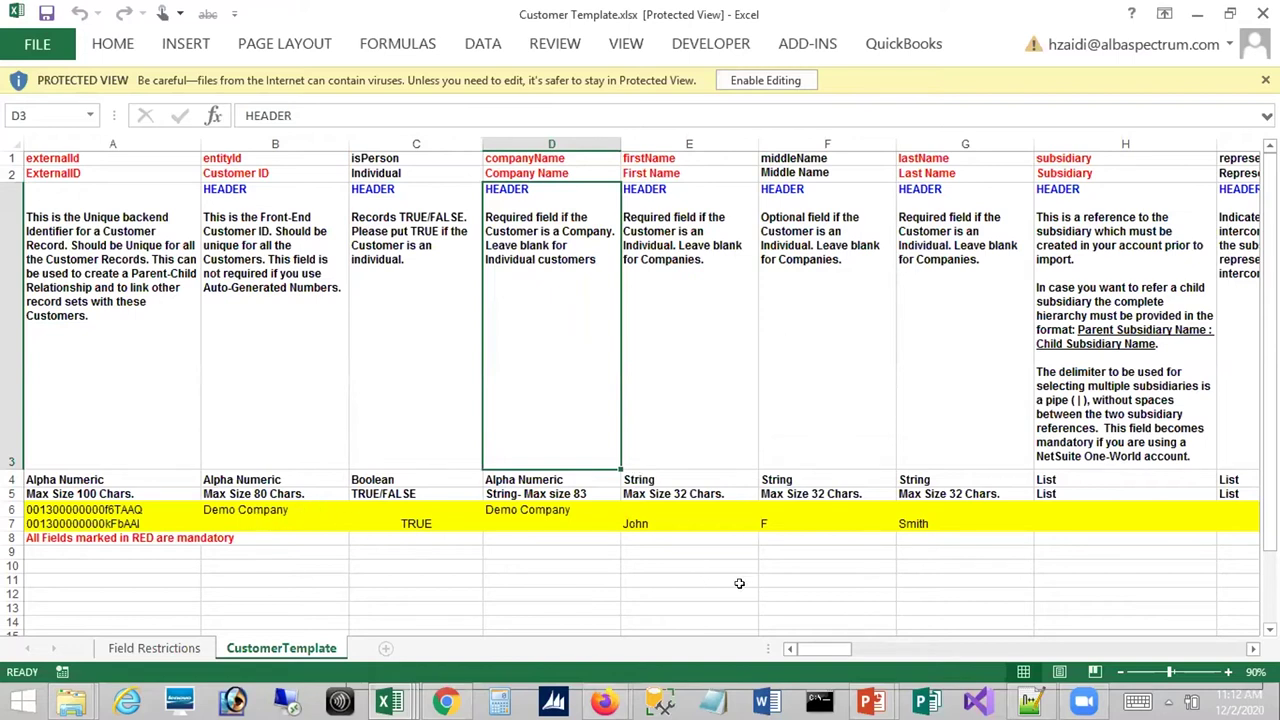
Review the Field Restrictions sheet and the financial columns of the CustomerTemplate sheet, and close the workbook.
{"action": "left_click", "coordinate": [120, 648]}
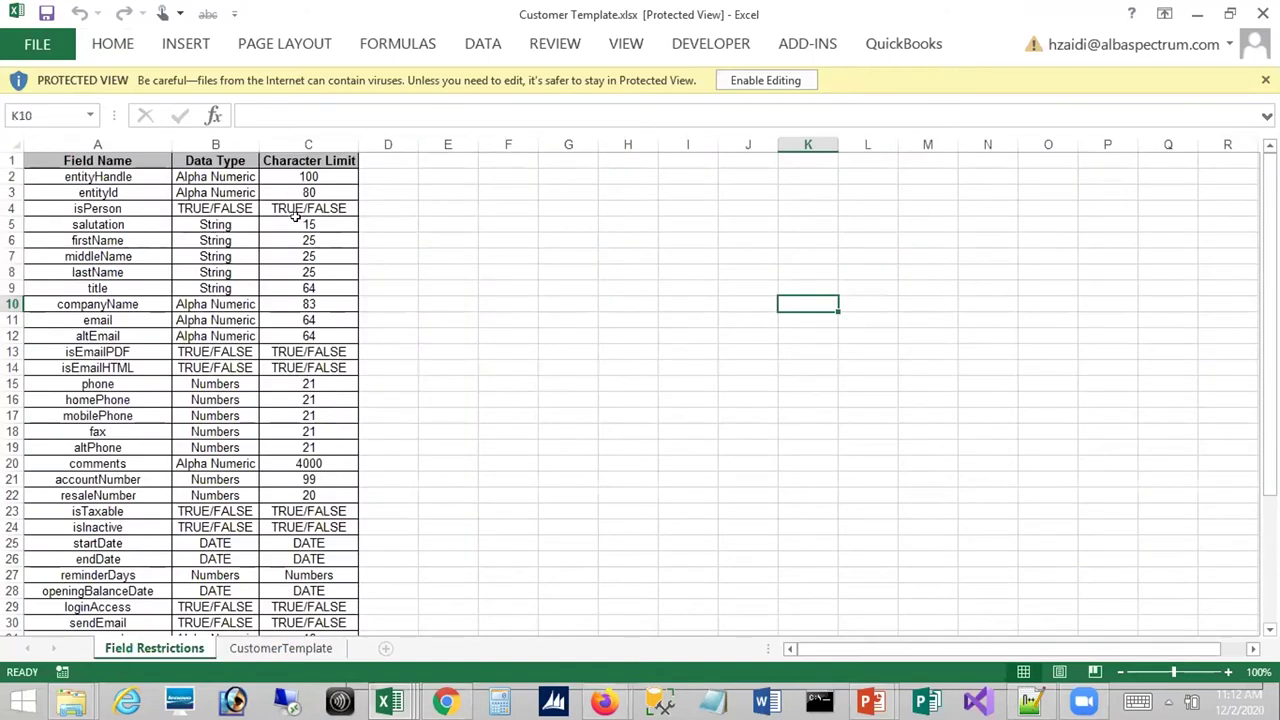
{"action": "left_click", "coordinate": [283, 648]}
{"action": "left_click_drag", "start_coordinate": [826, 648], "coordinate": [979, 643]}
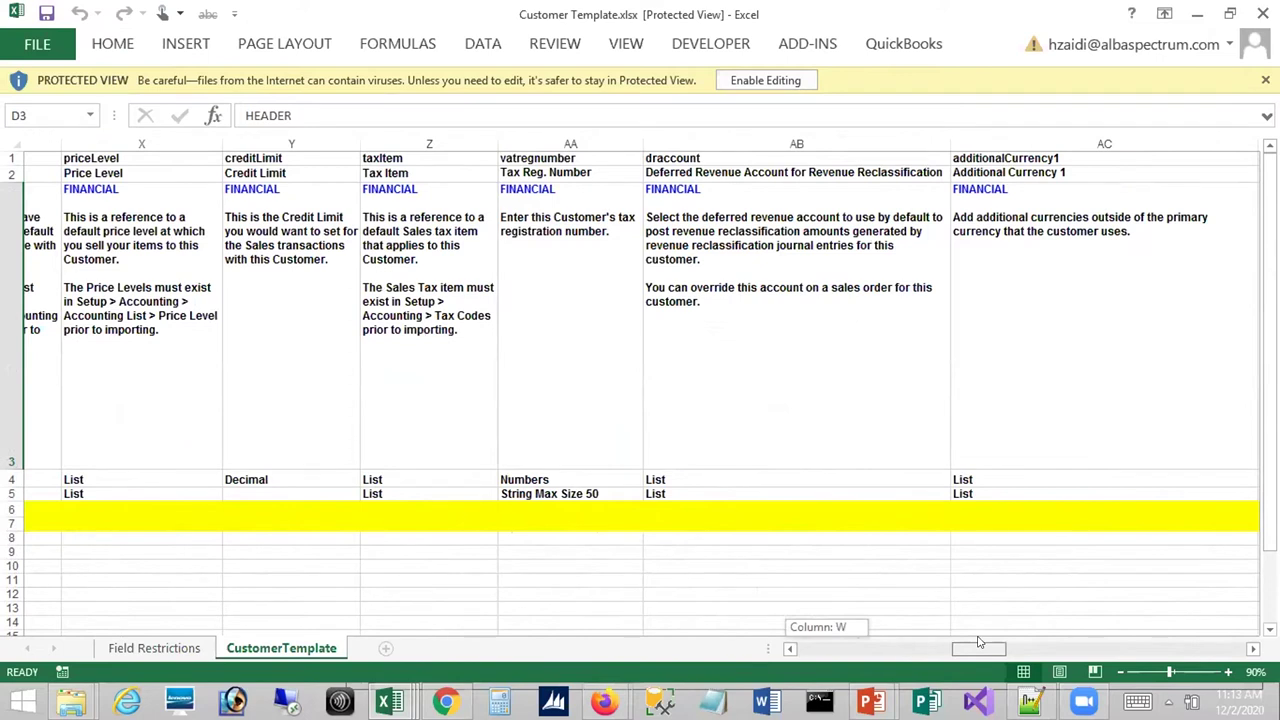
{"action": "left_click_drag", "start_coordinate": [979, 643], "coordinate": [980, 643]}
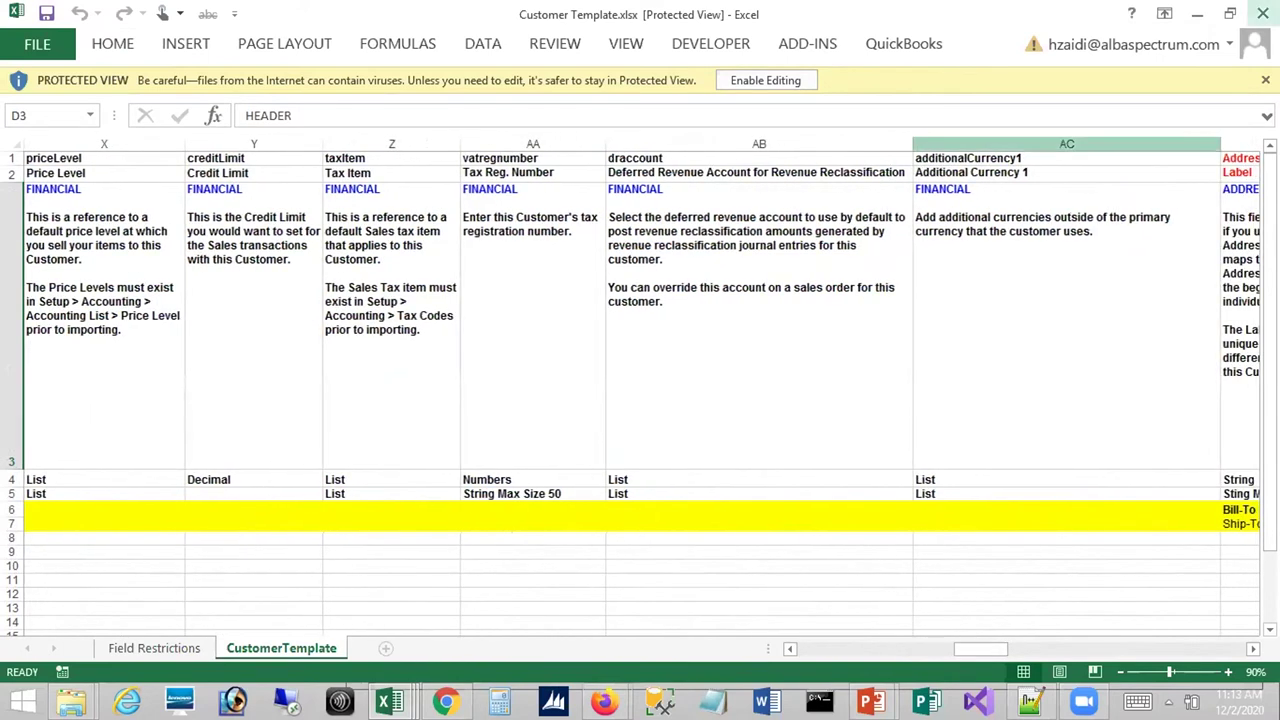
{"action": "left_click", "coordinate": [1263, 13]}
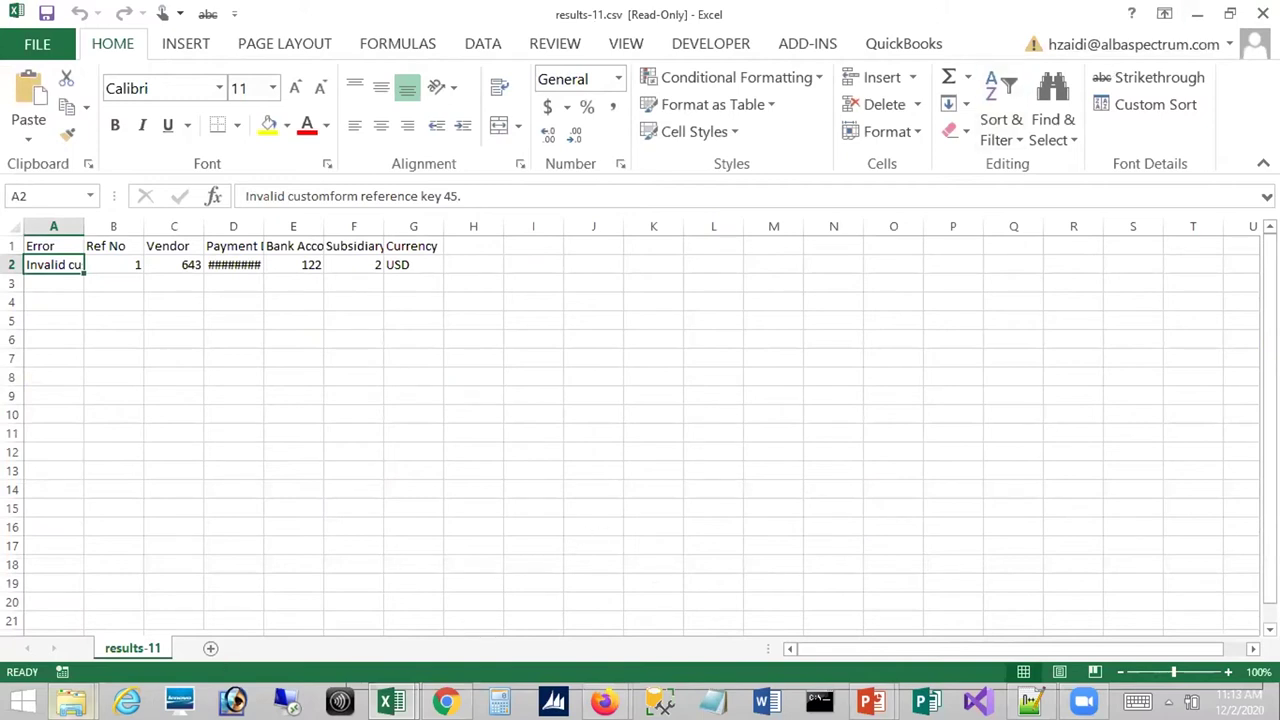
Switch to File Explorer, check the remaining files in CSVImportTemplates, and go back to the NYNUG-CANUG-12022020 folder.
{"action": "left_click", "coordinate": [71, 701]}
{"action": "left_click", "coordinate": [121, 600]}
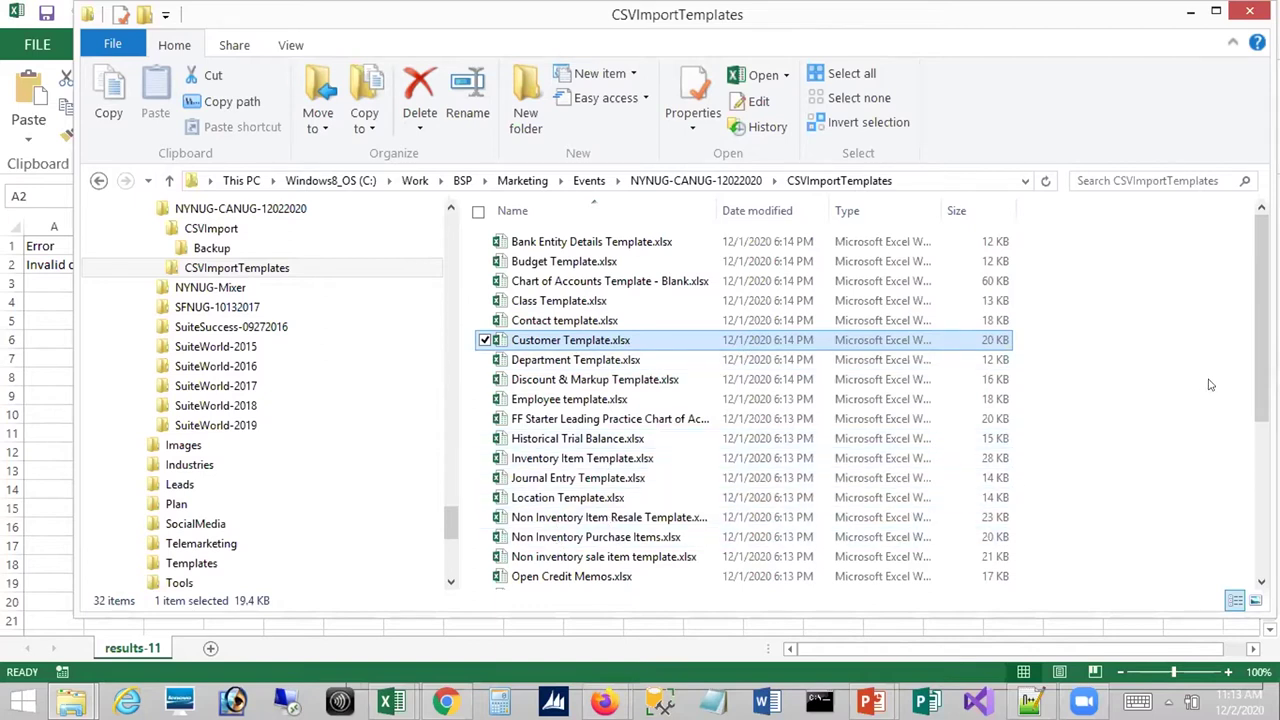
{"action": "left_click_drag", "start_coordinate": [1250, 372], "coordinate": [1250, 508]}
{"action": "scroll", "coordinate": [740, 405], "scroll_direction": "down", "scroll_amount": 1}
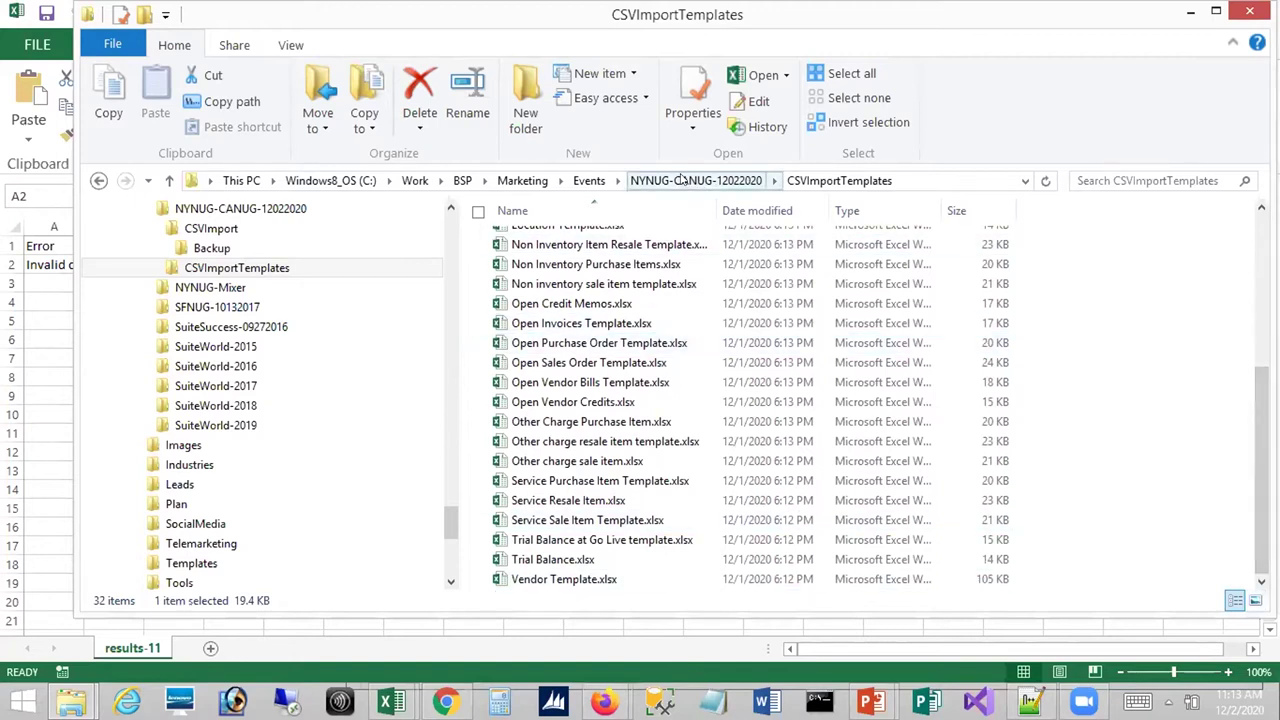
{"action": "left_click", "coordinate": [679, 180]}
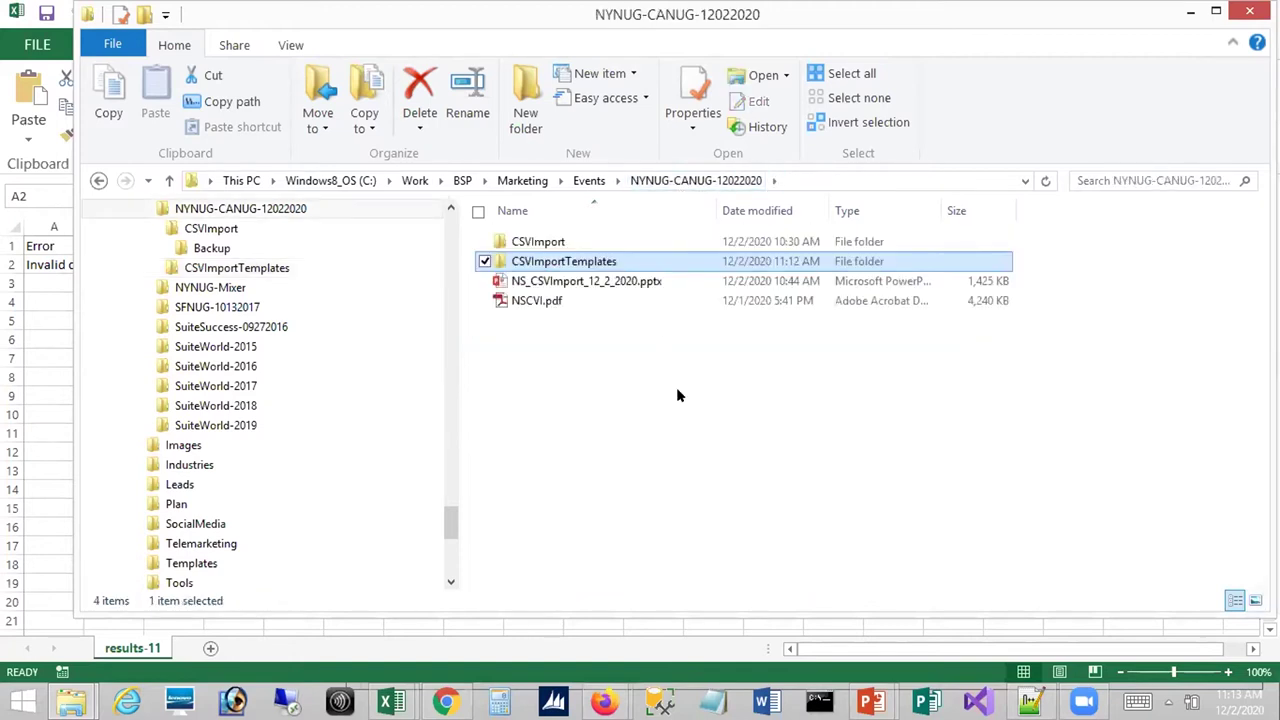
Switch back to NetSuite's Import Assistant and proceed from the file upload to the Import Options.
{"action": "key", "text": "alt+Tab"}
{"action": "key", "text": "Tab"}
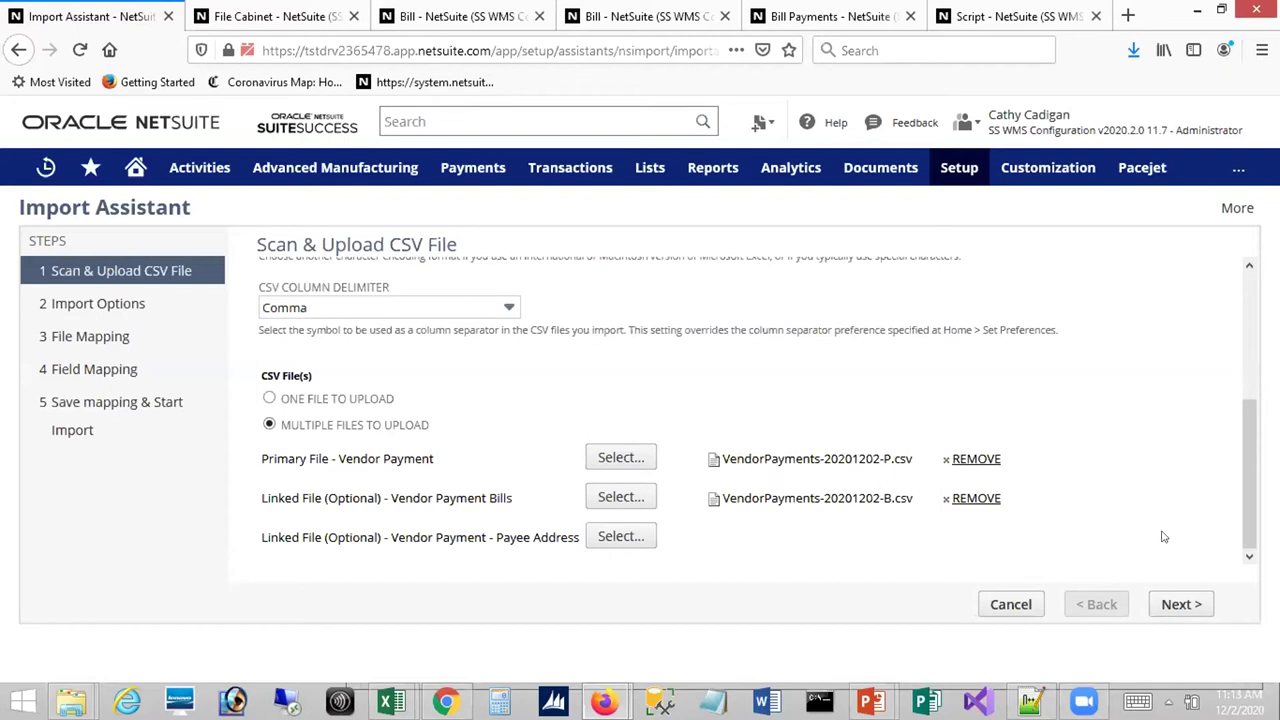
{"action": "left_click", "coordinate": [1178, 607]}
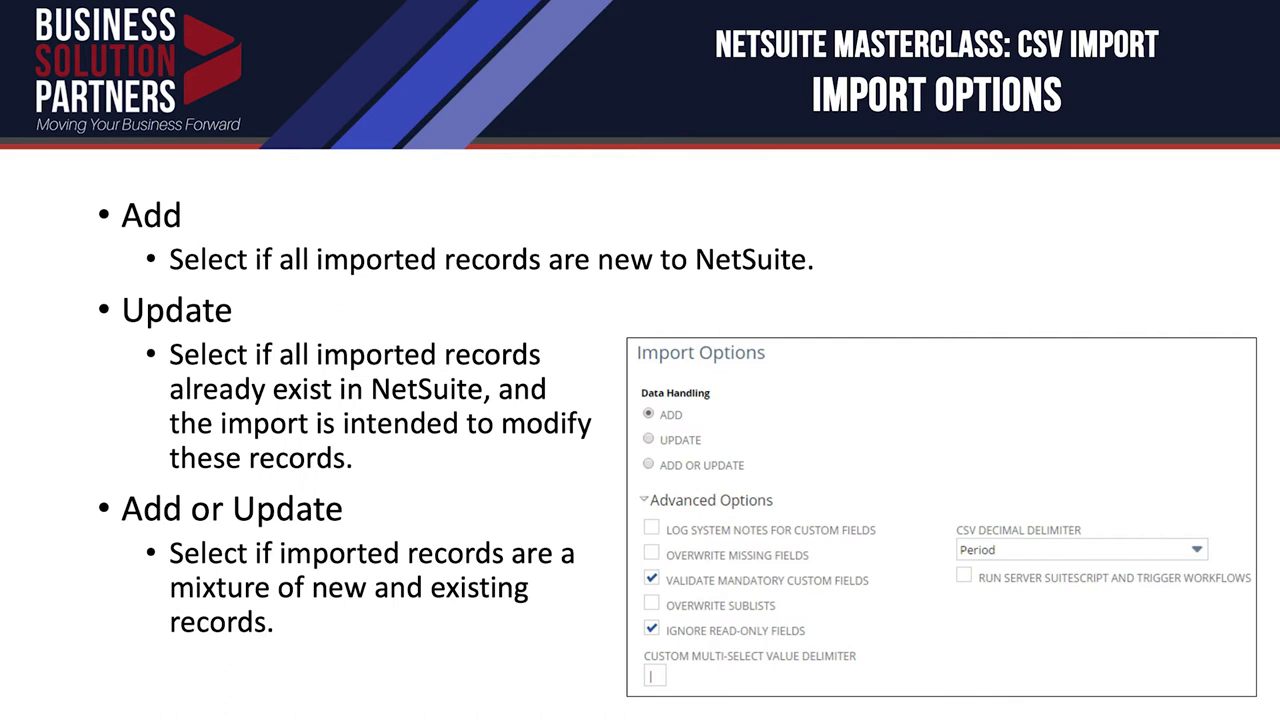
Review the Import Options slide, and expand the Advanced Options in the Import Assistant to examine the CSV decimal delimiter.
{"action": "key", "text": "Right"}
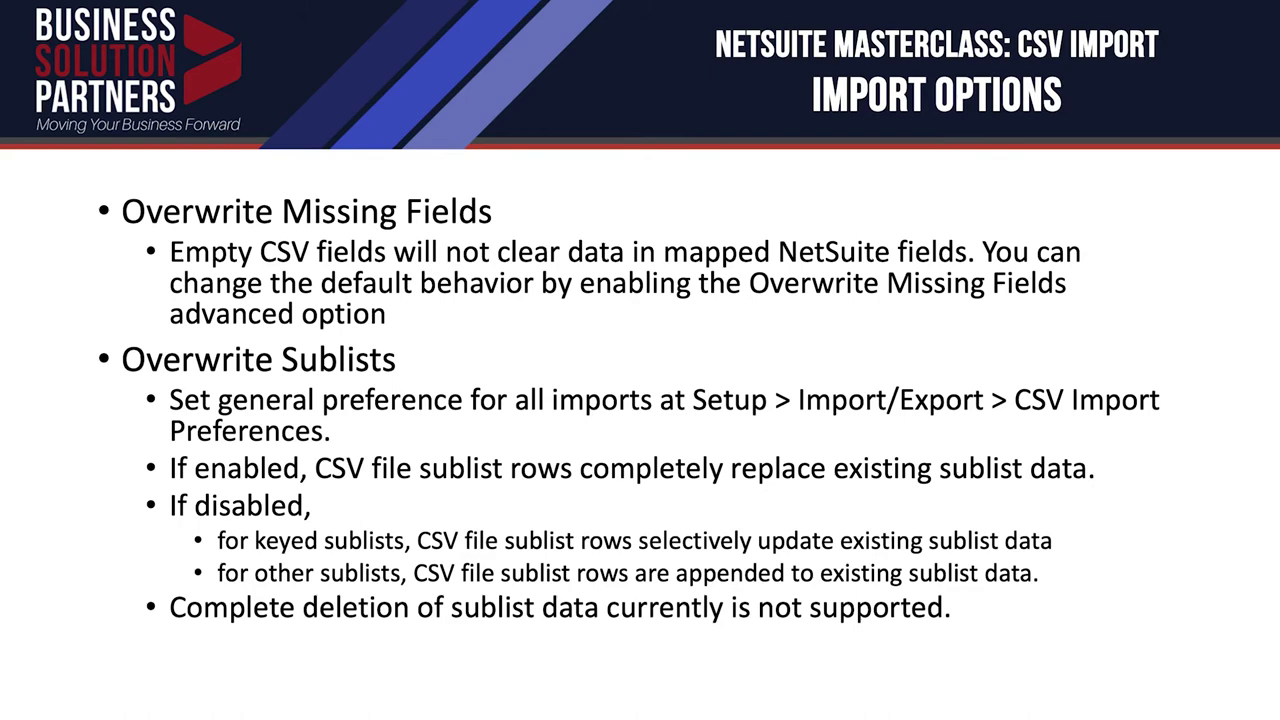
{"action": "key", "text": "alt+Tab"}
{"action": "left_click", "coordinate": [266, 398]}
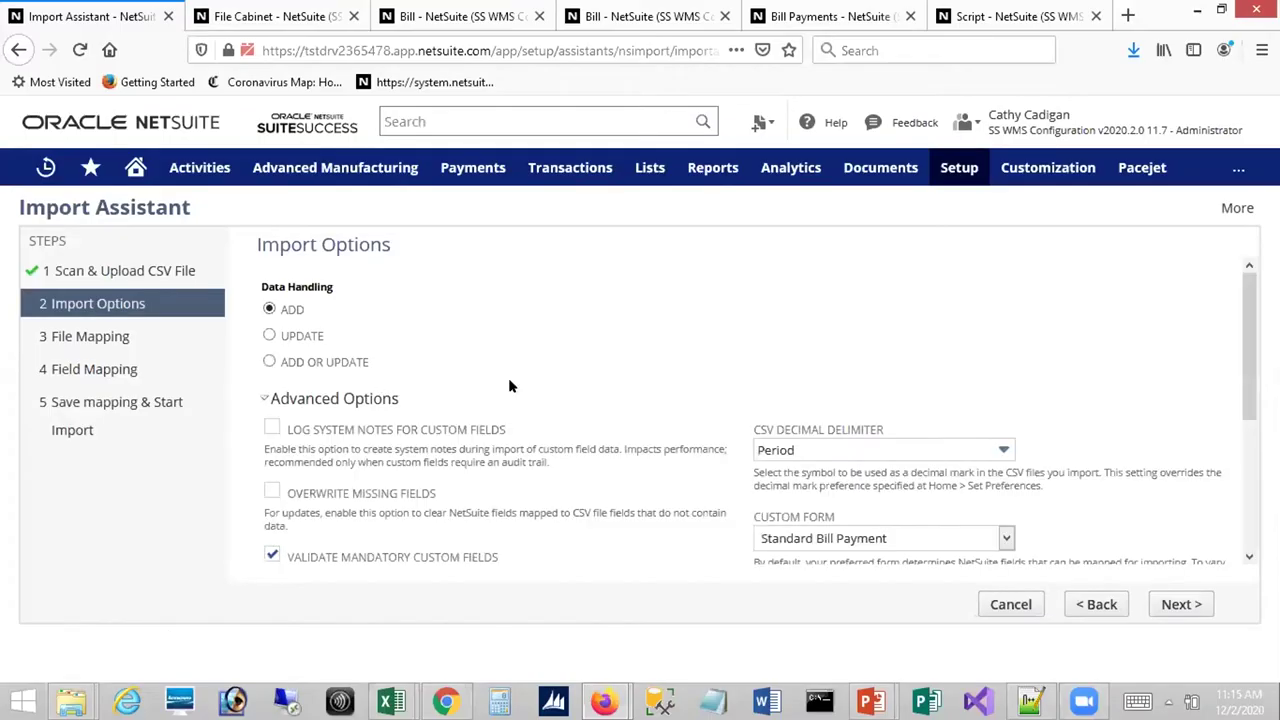
{"action": "left_click_drag", "start_coordinate": [1248, 308], "coordinate": [1252, 372]}
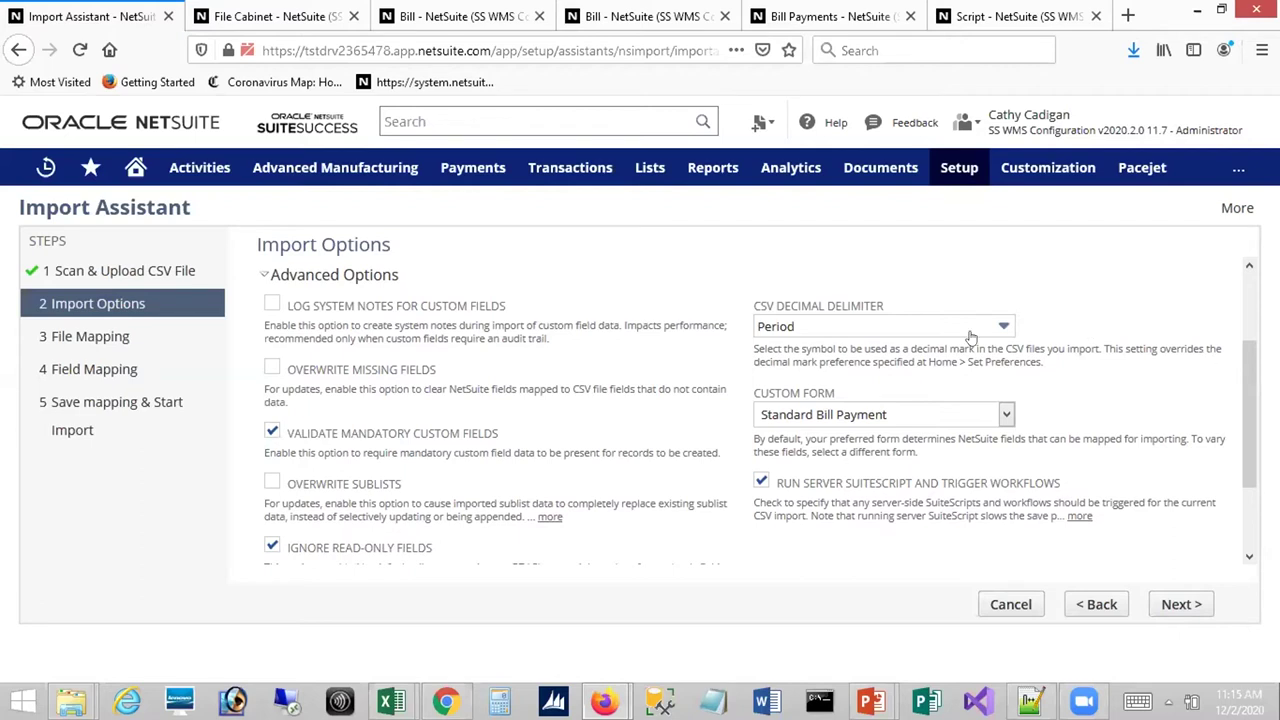
{"action": "left_click", "coordinate": [815, 325]}
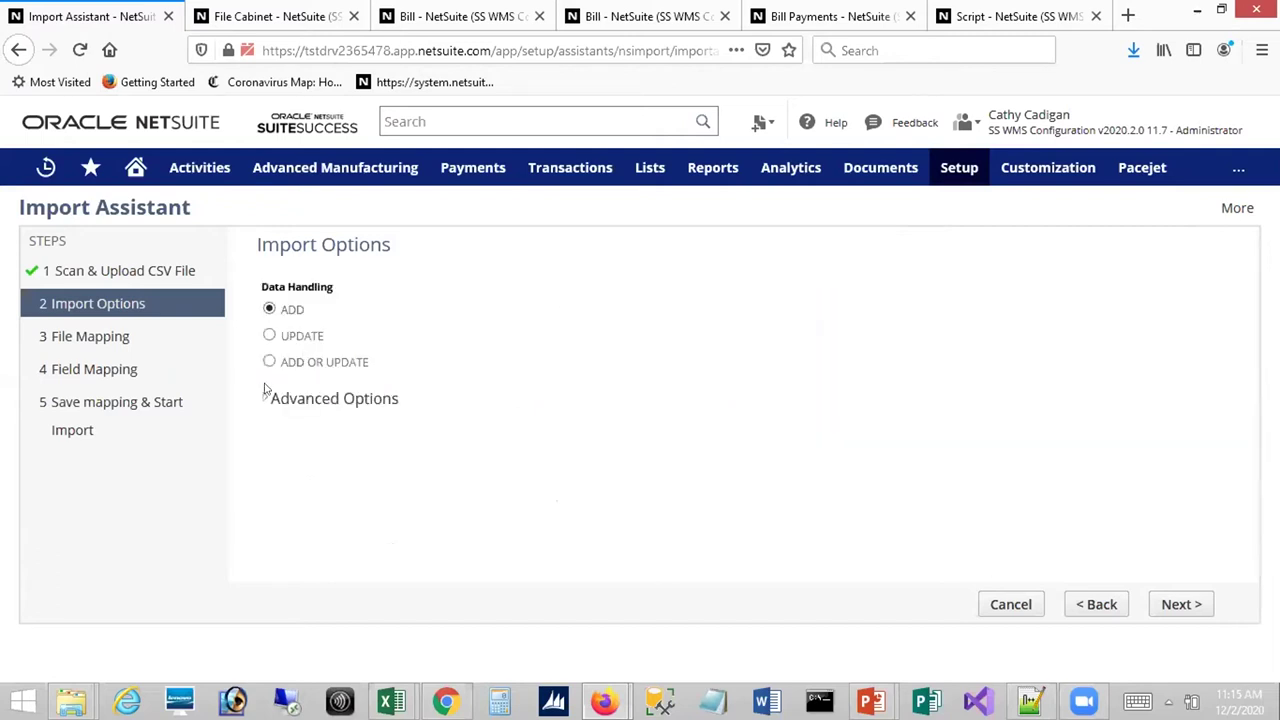
Examine the advanced import options, including the multi-select value delimiter, and check the available custom forms without changing the selection.
{"action": "left_click", "coordinate": [266, 398]}
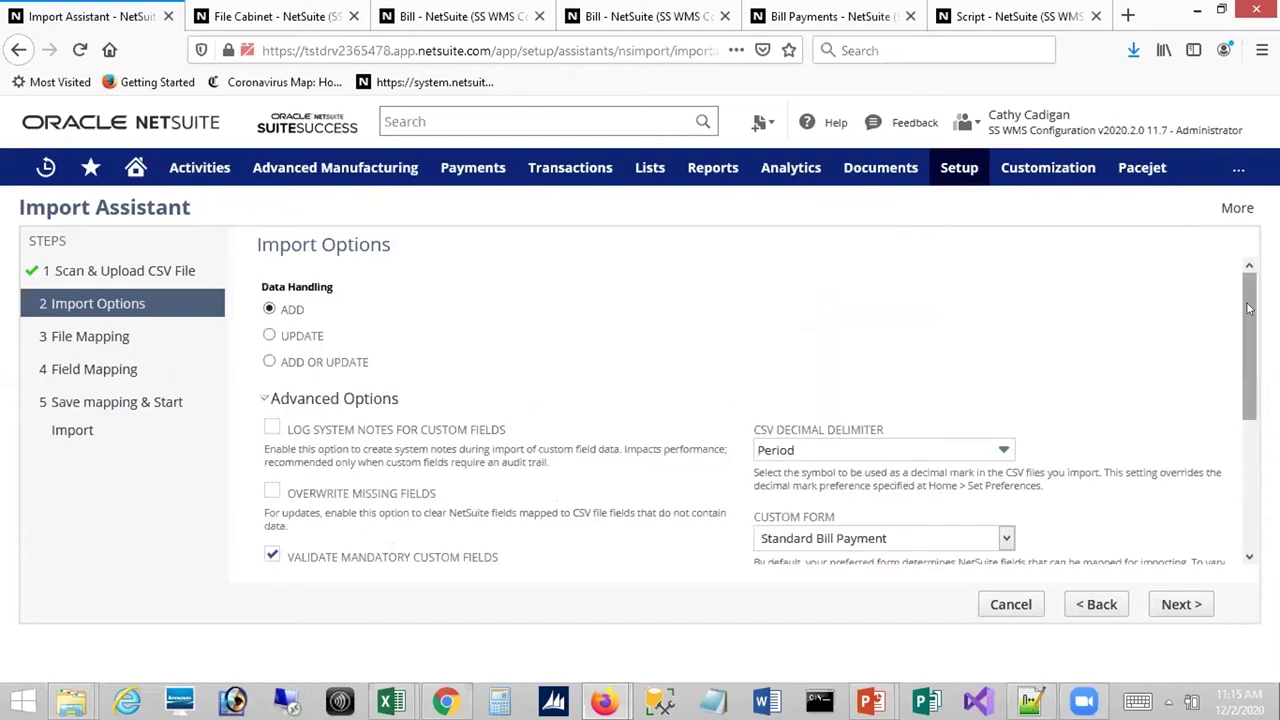
{"action": "left_click_drag", "start_coordinate": [1248, 309], "coordinate": [1249, 404]}
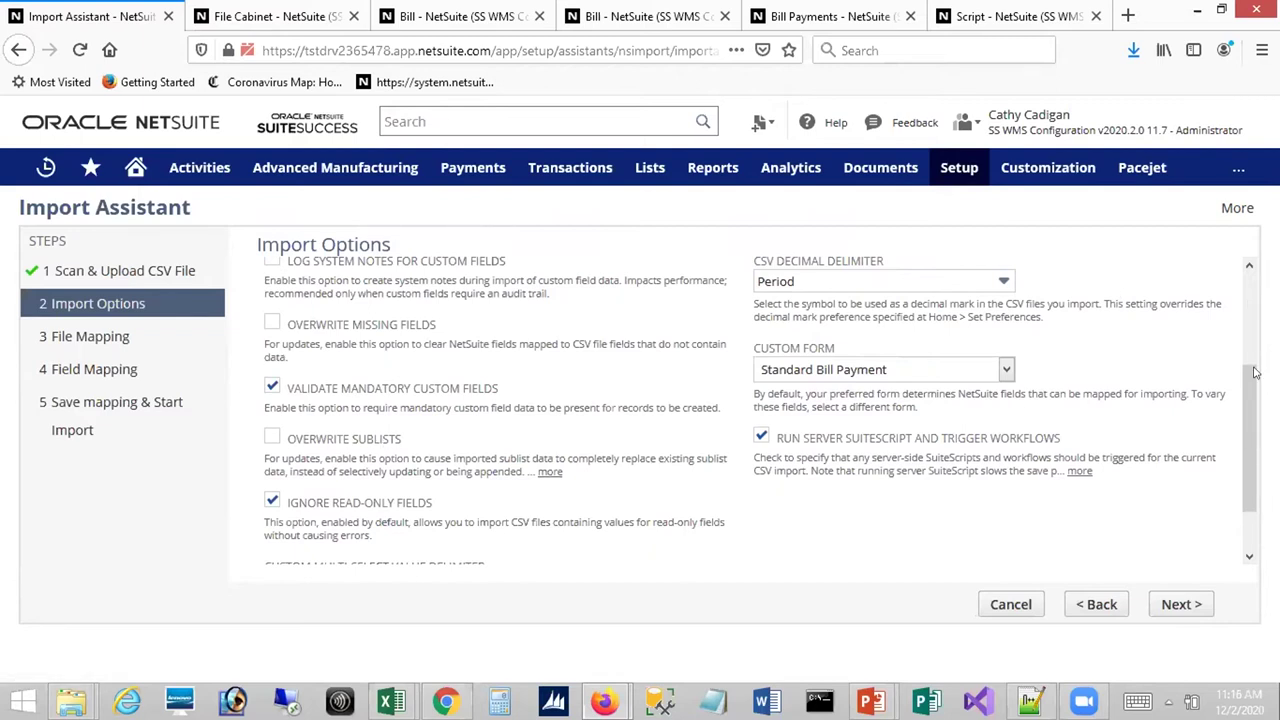
{"action": "left_click_drag", "start_coordinate": [1255, 372], "coordinate": [1255, 428]}
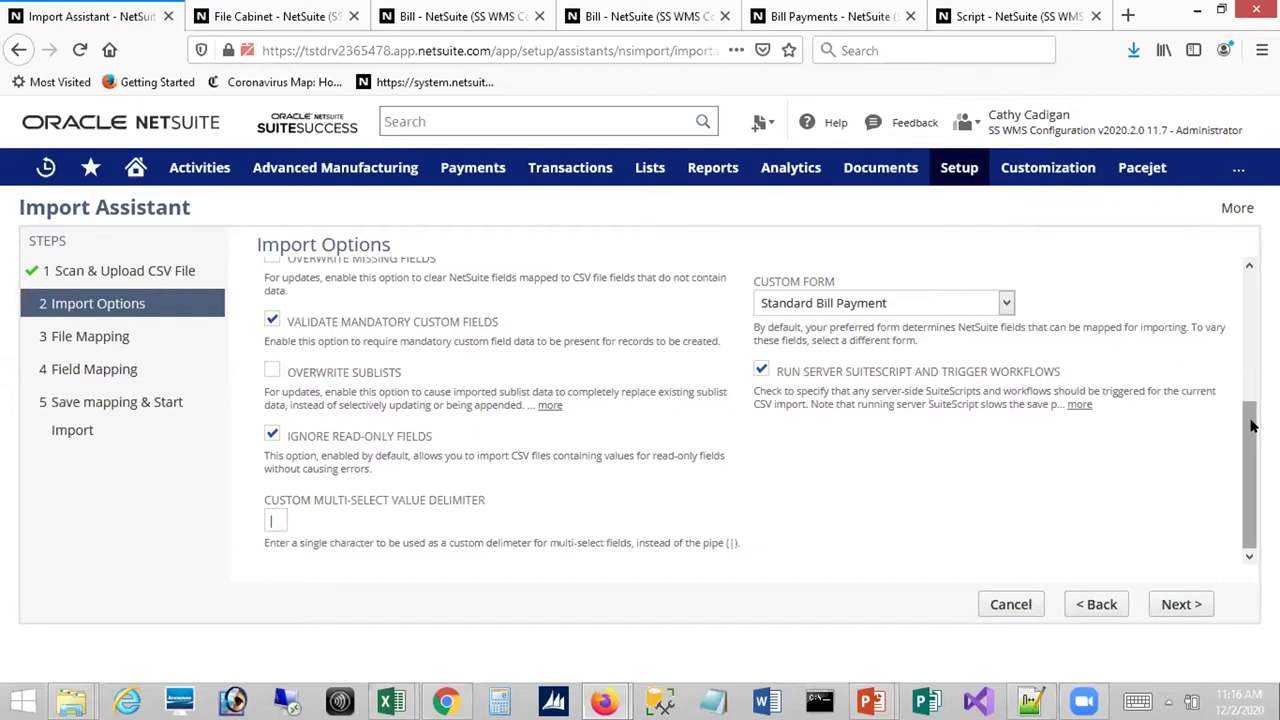
{"action": "left_click_drag", "start_coordinate": [1252, 420], "coordinate": [1252, 365]}
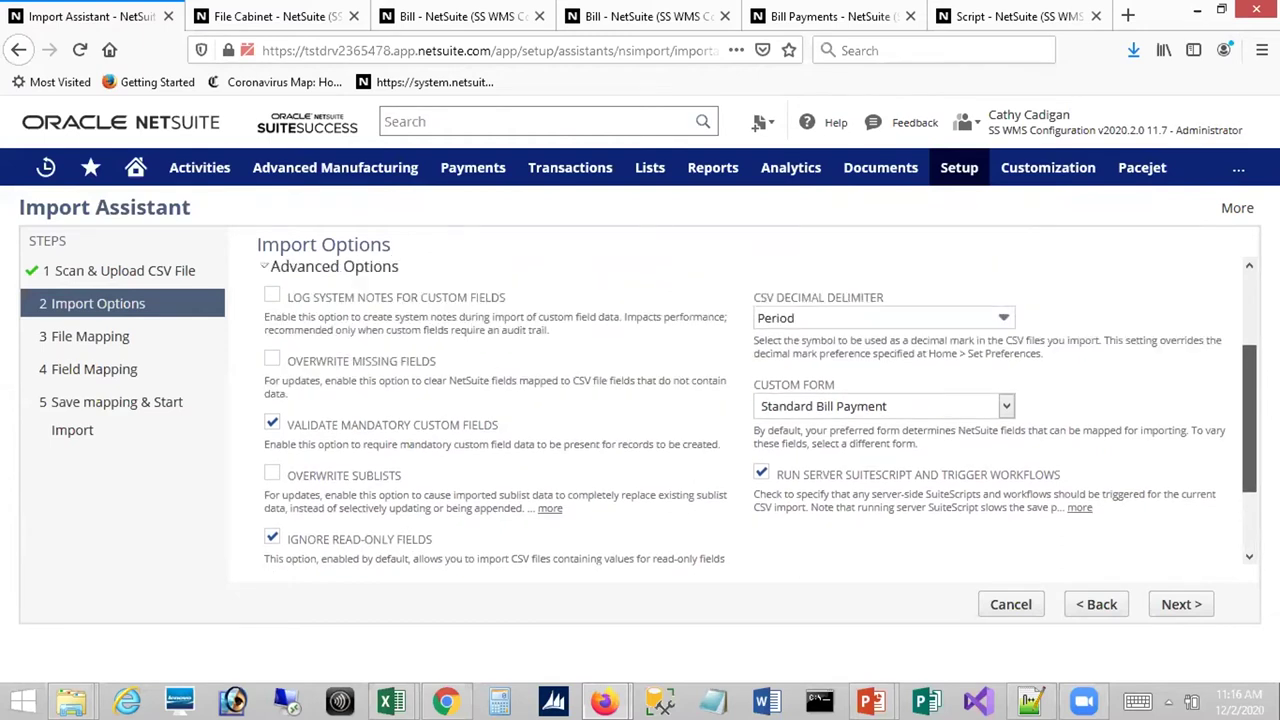
{"action": "left_click", "coordinate": [1006, 406]}
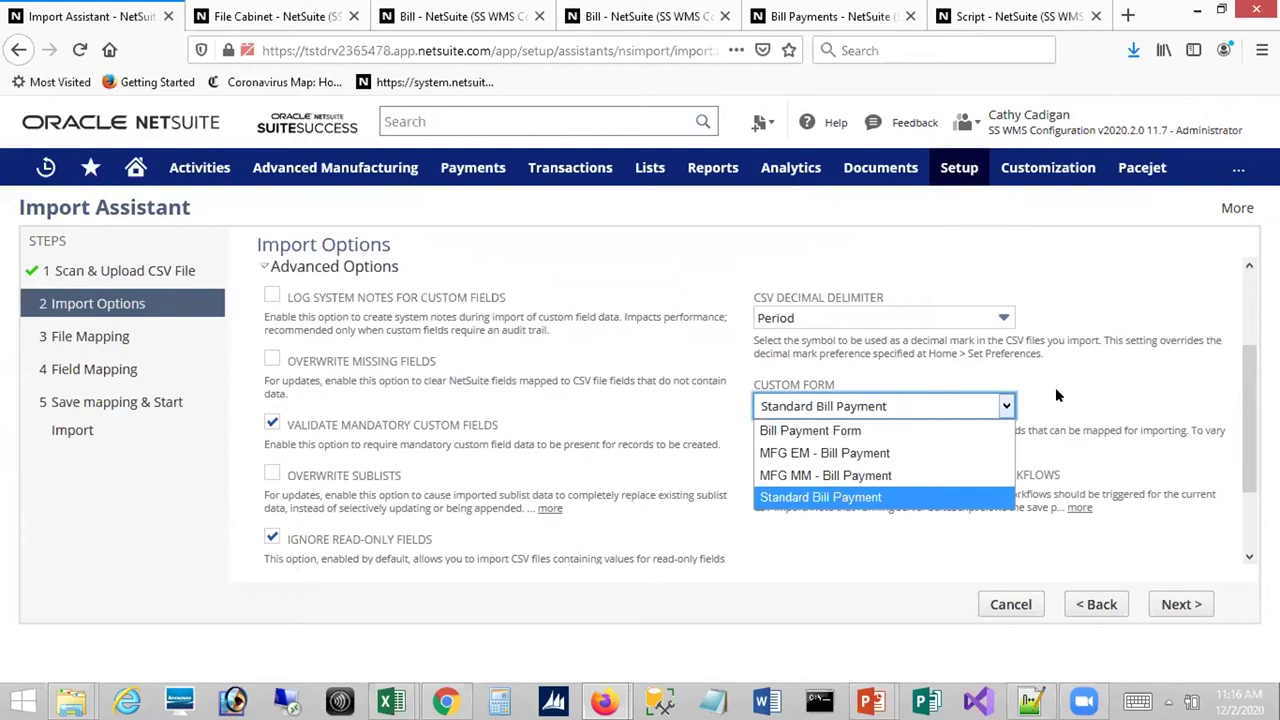
{"action": "left_click", "coordinate": [1187, 379]}
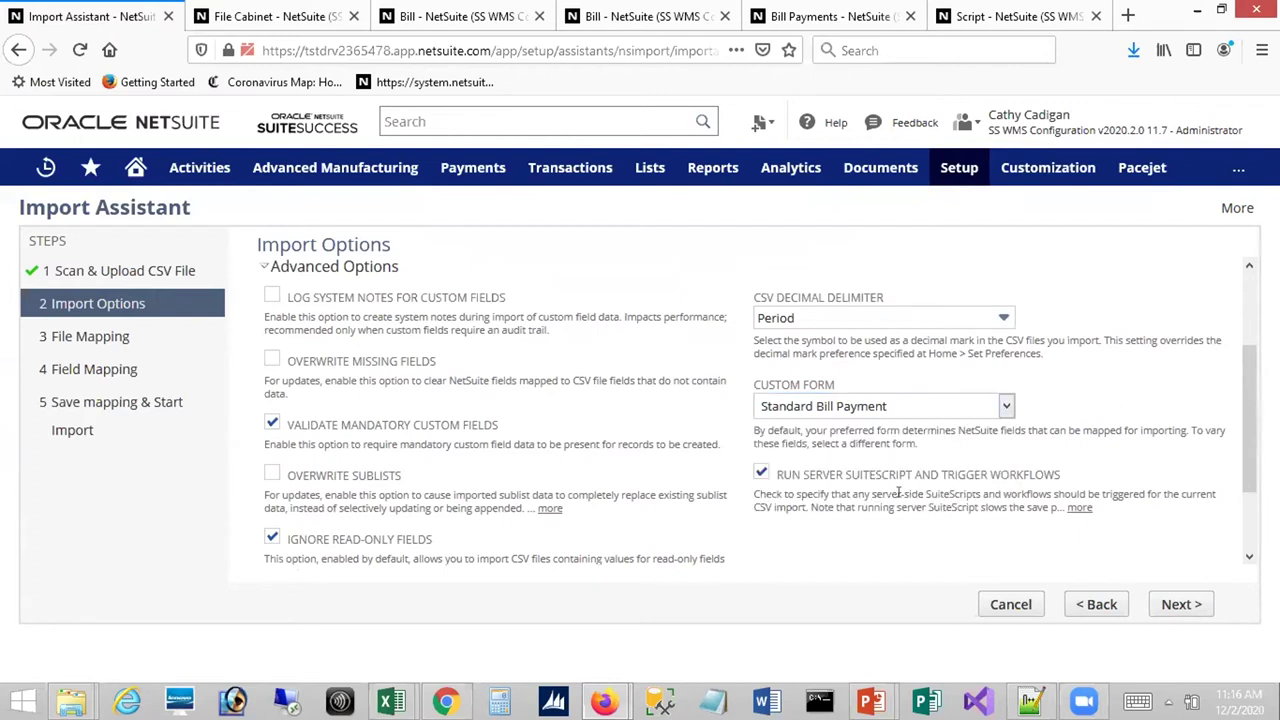
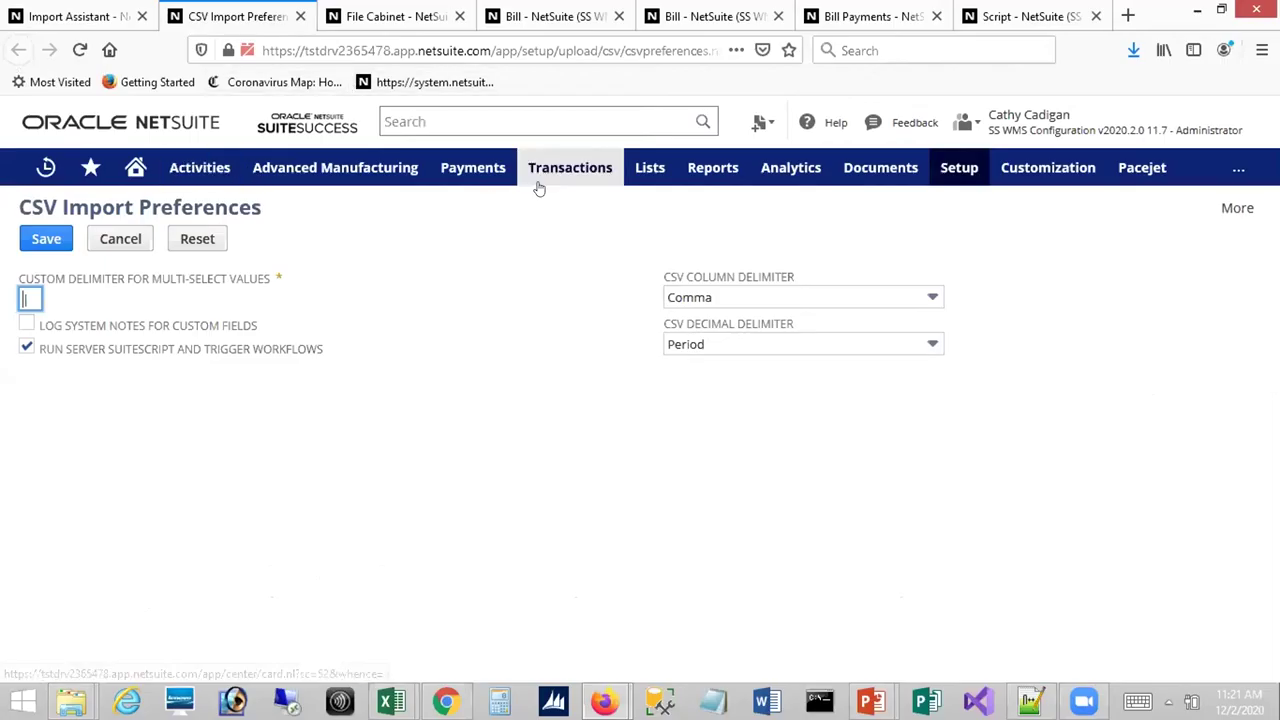
Open the single-vendor bill payments list in a new tab and view the 10/25/2020 ACOM Business Solutions payment with its applied bill.
{"action": "mouse_move", "coordinate": [582, 178]}
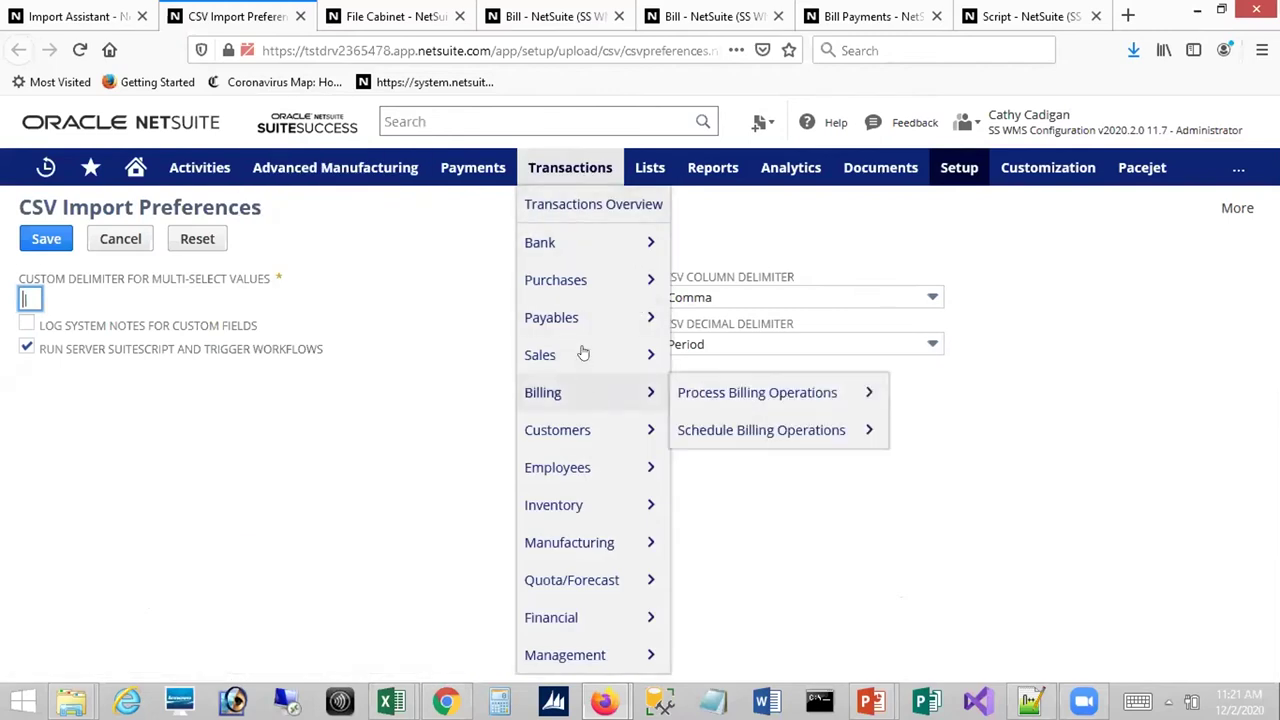
{"action": "mouse_move", "coordinate": [576, 325]}
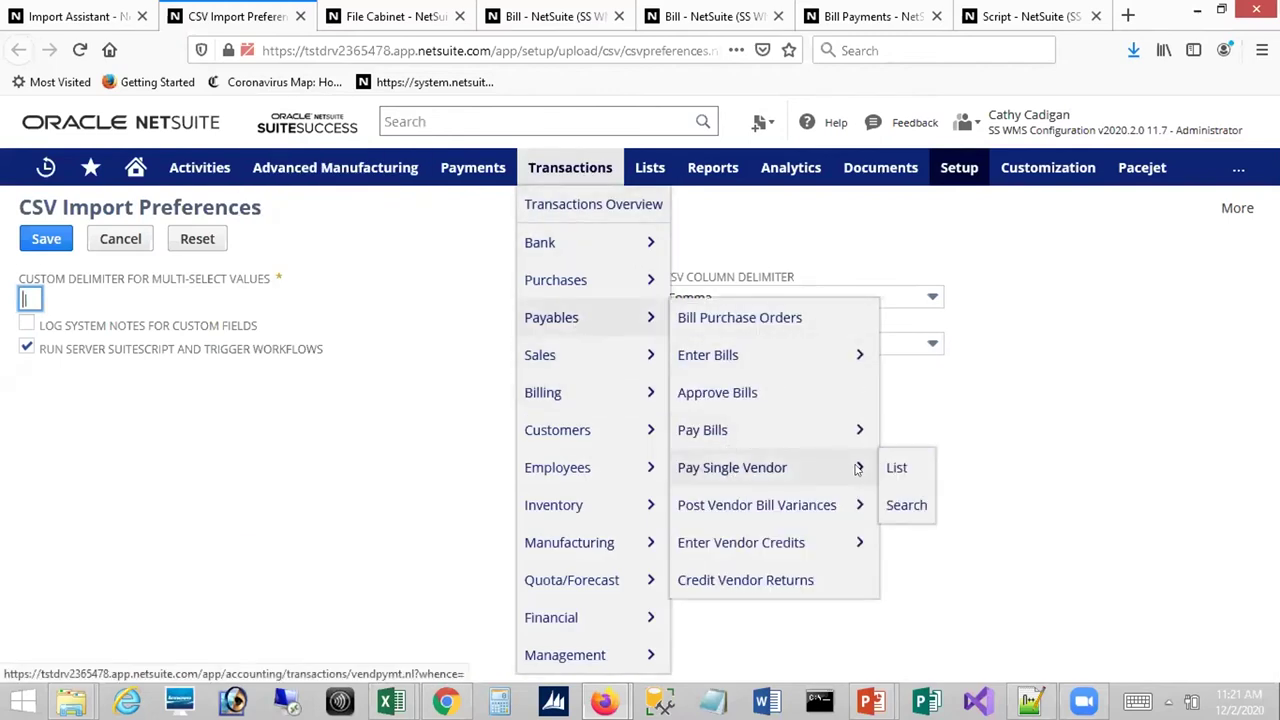
{"action": "middle_click", "coordinate": [893, 470]}
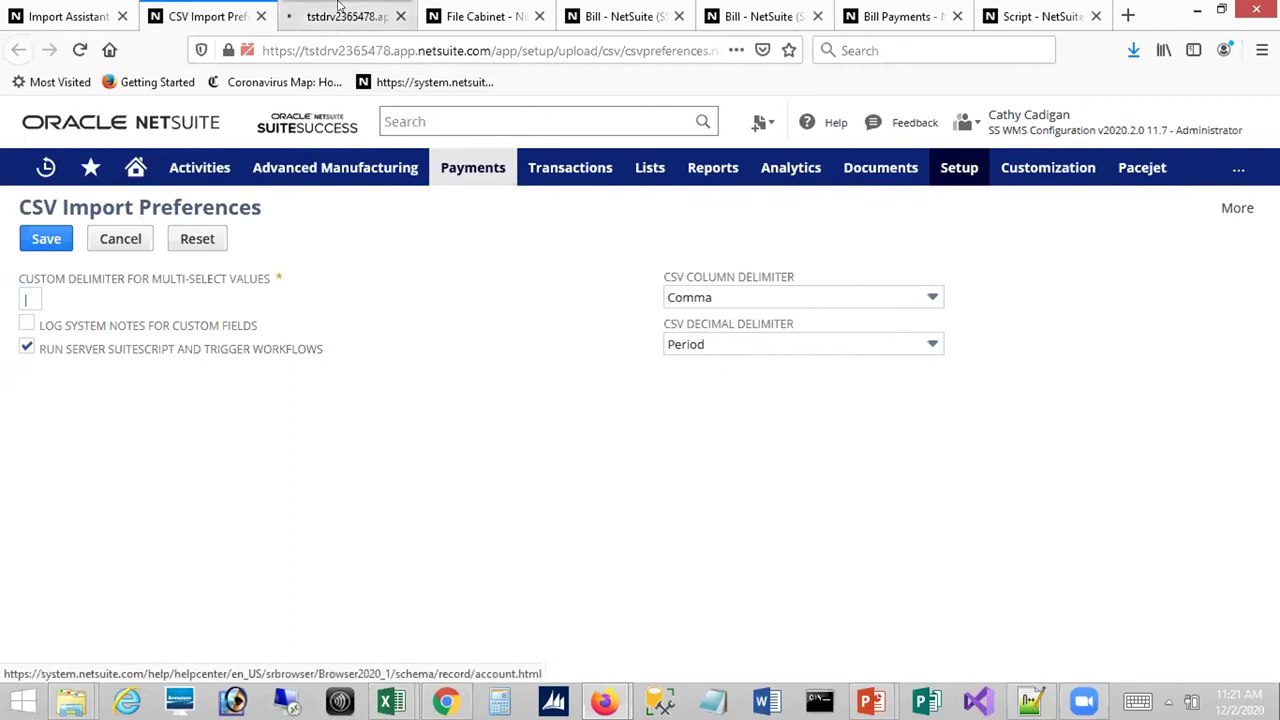
{"action": "left_click", "coordinate": [338, 10]}
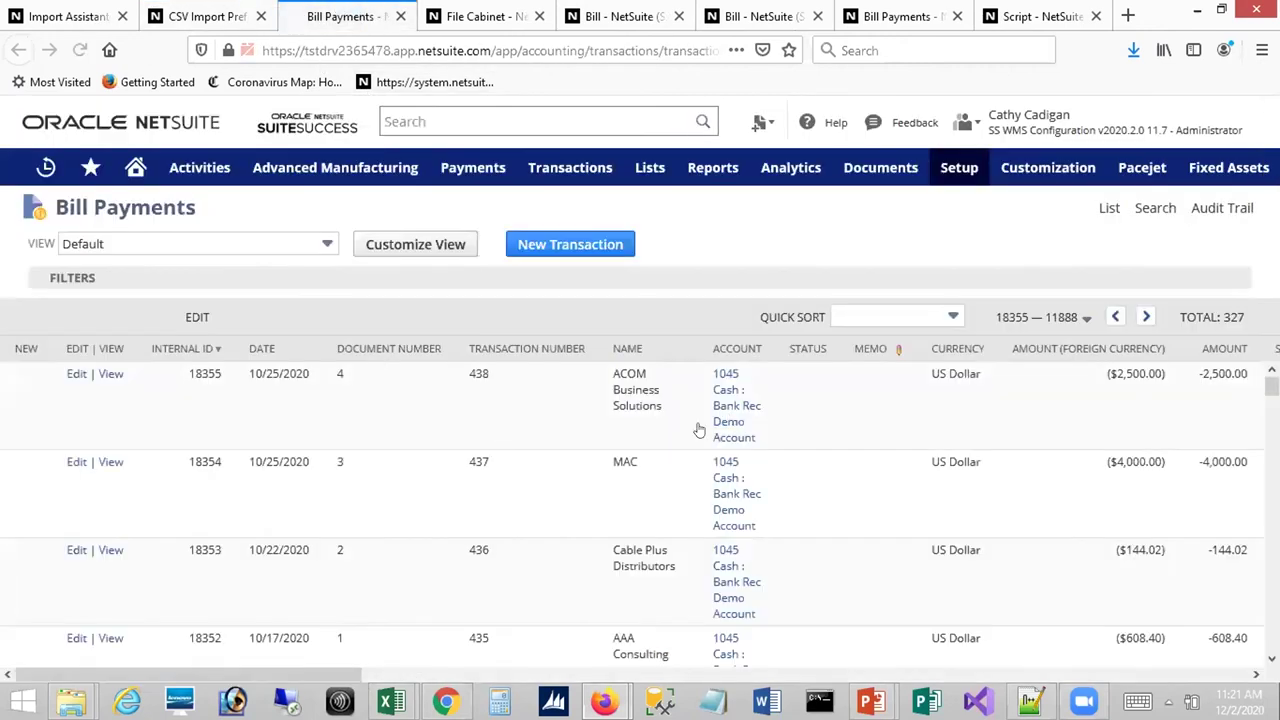
{"action": "left_click", "coordinate": [112, 374]}
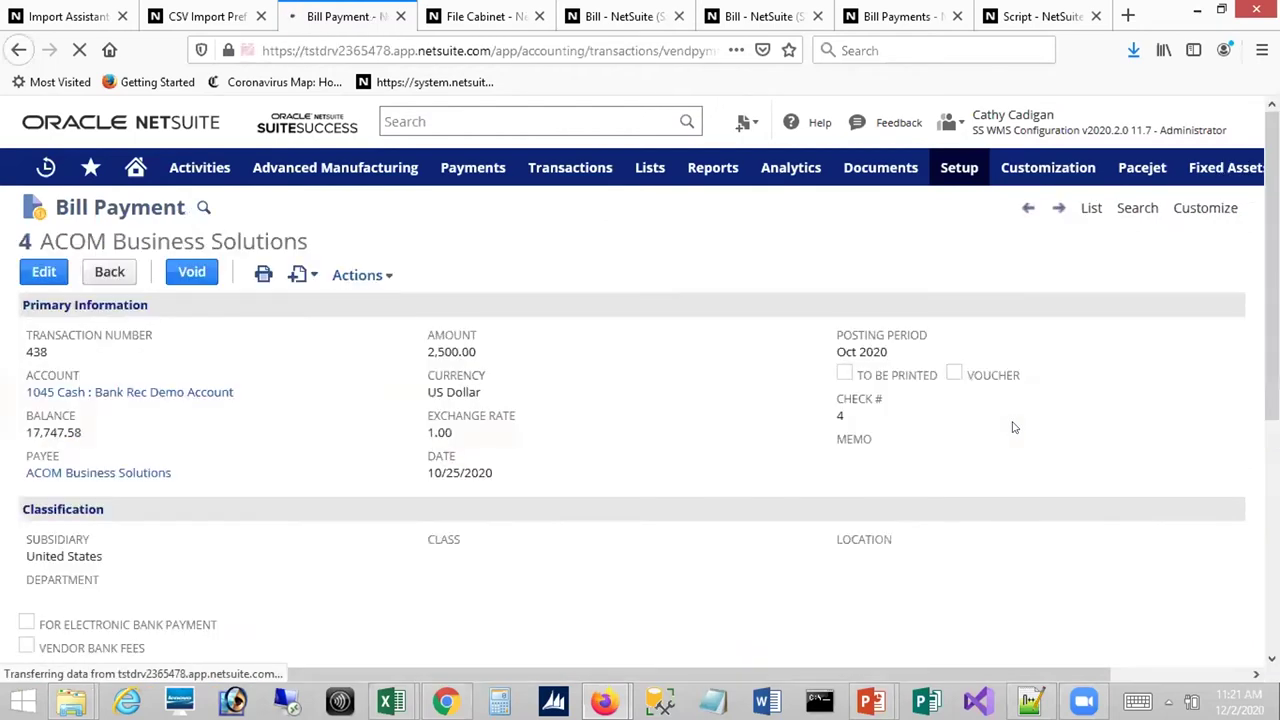
{"action": "scroll", "coordinate": [640, 415], "scroll_direction": "down", "scroll_amount": 3}
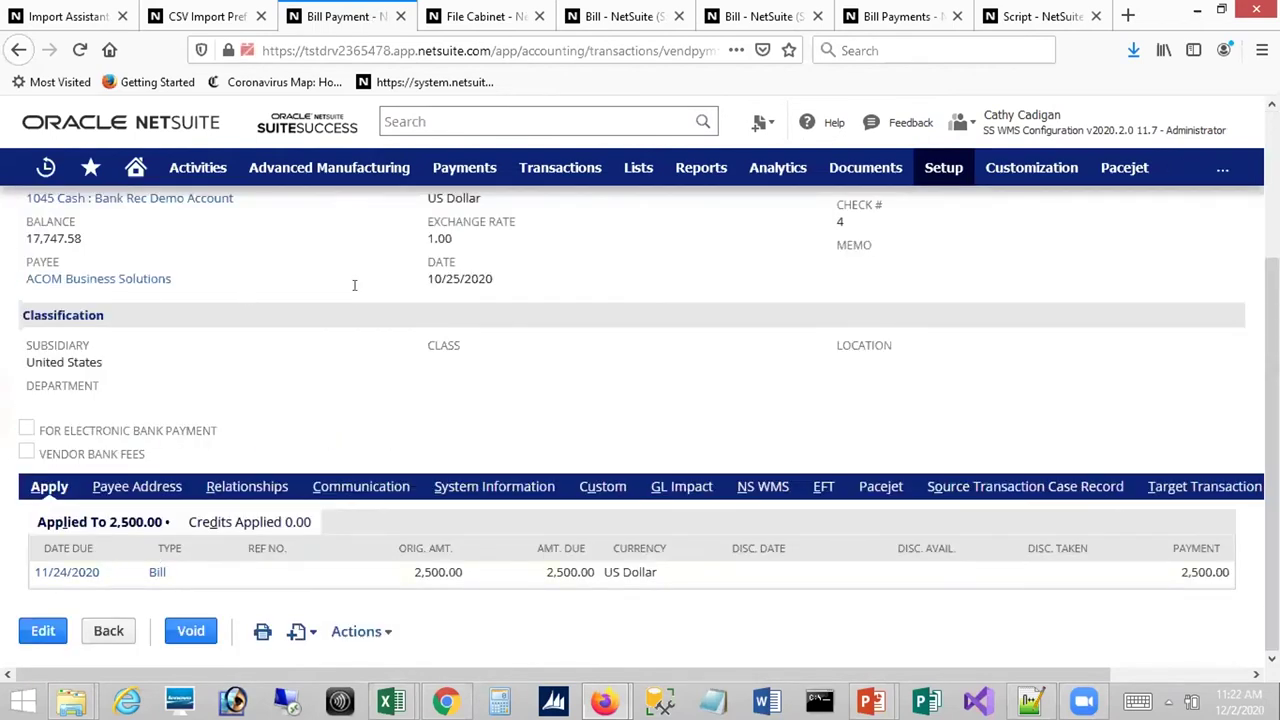
Examine the ACOM Business Solutions bill payment's details and applied bill alongside the Overwrite Sublists import option, leaving that option disabled.
{"action": "scroll", "coordinate": [887, 313], "scroll_direction": "up", "scroll_amount": 2}
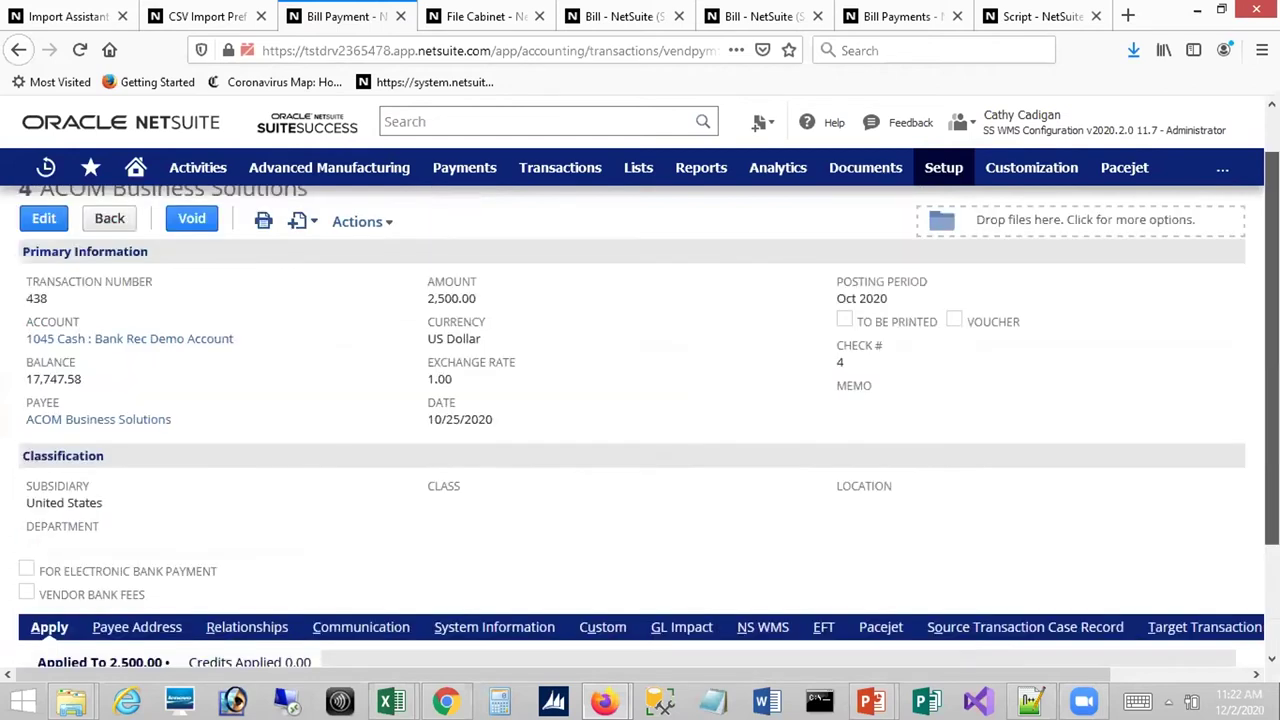
{"action": "scroll", "coordinate": [683, 490], "scroll_direction": "down", "scroll_amount": 3}
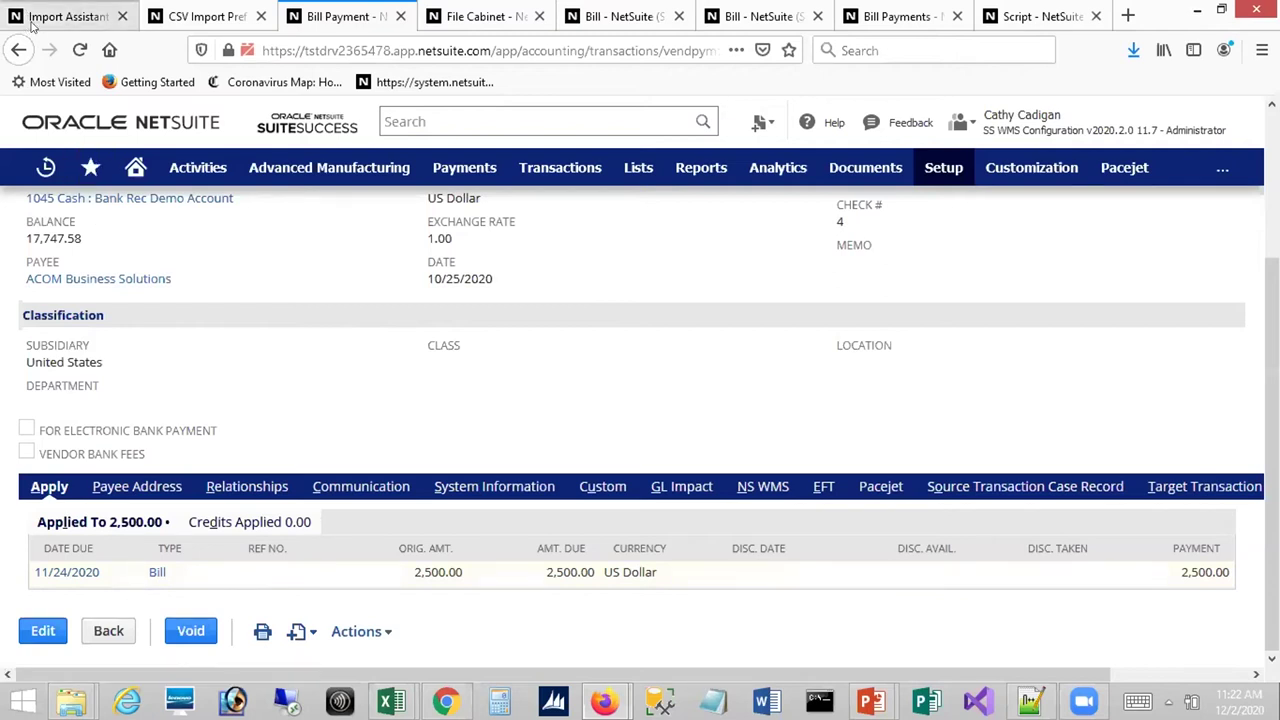
{"action": "left_click", "coordinate": [66, 16]}
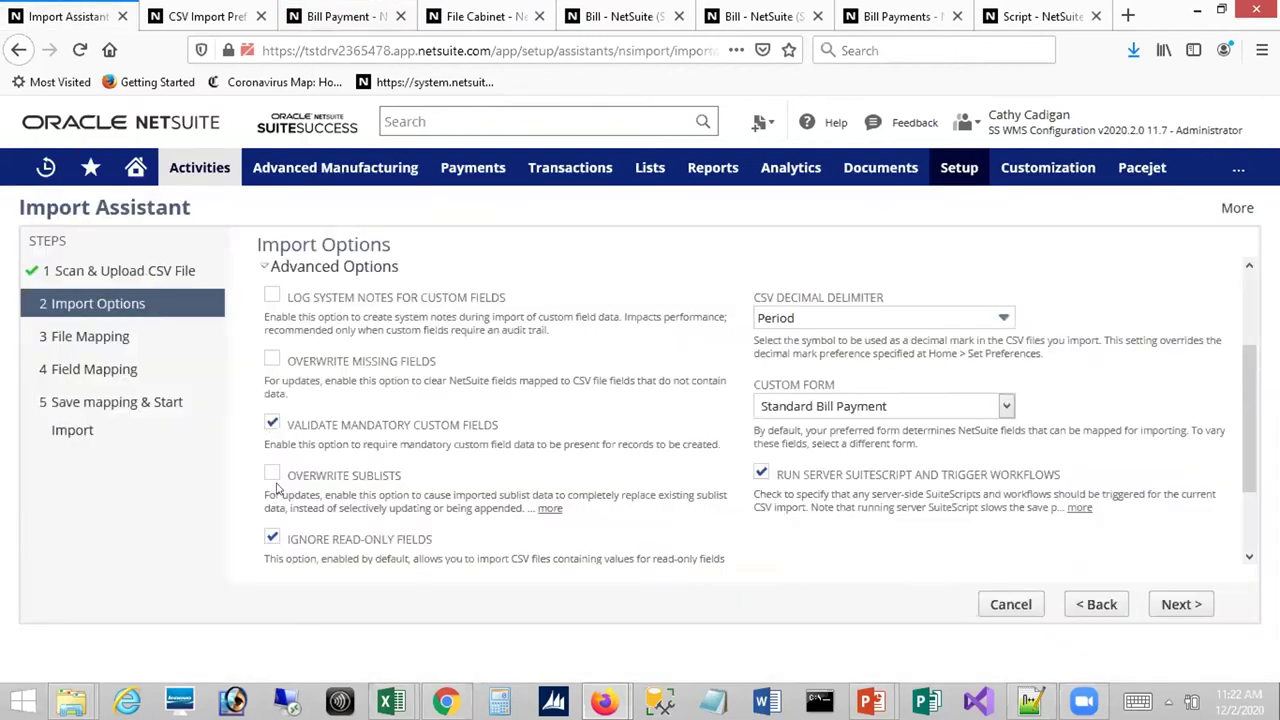
{"action": "left_click", "coordinate": [271, 475]}
{"action": "left_click", "coordinate": [271, 475]}
{"action": "left_click", "coordinate": [345, 16]}
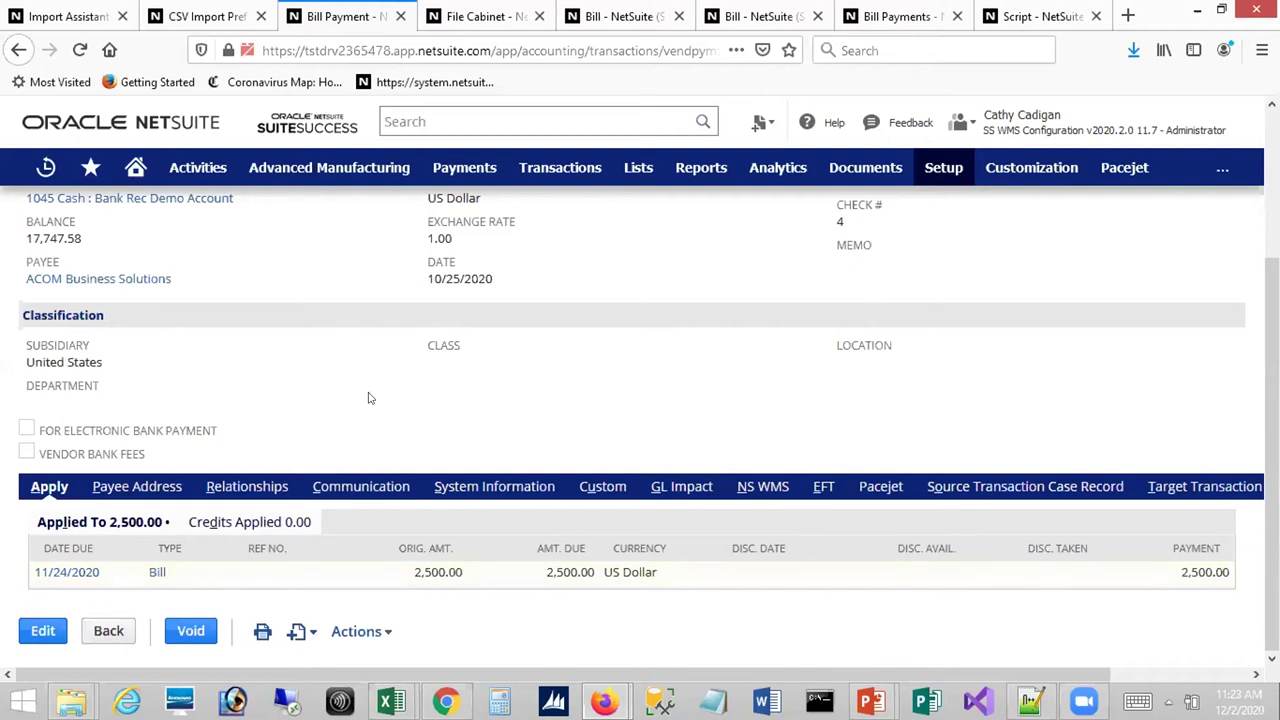
{"action": "left_click", "coordinate": [65, 16]}
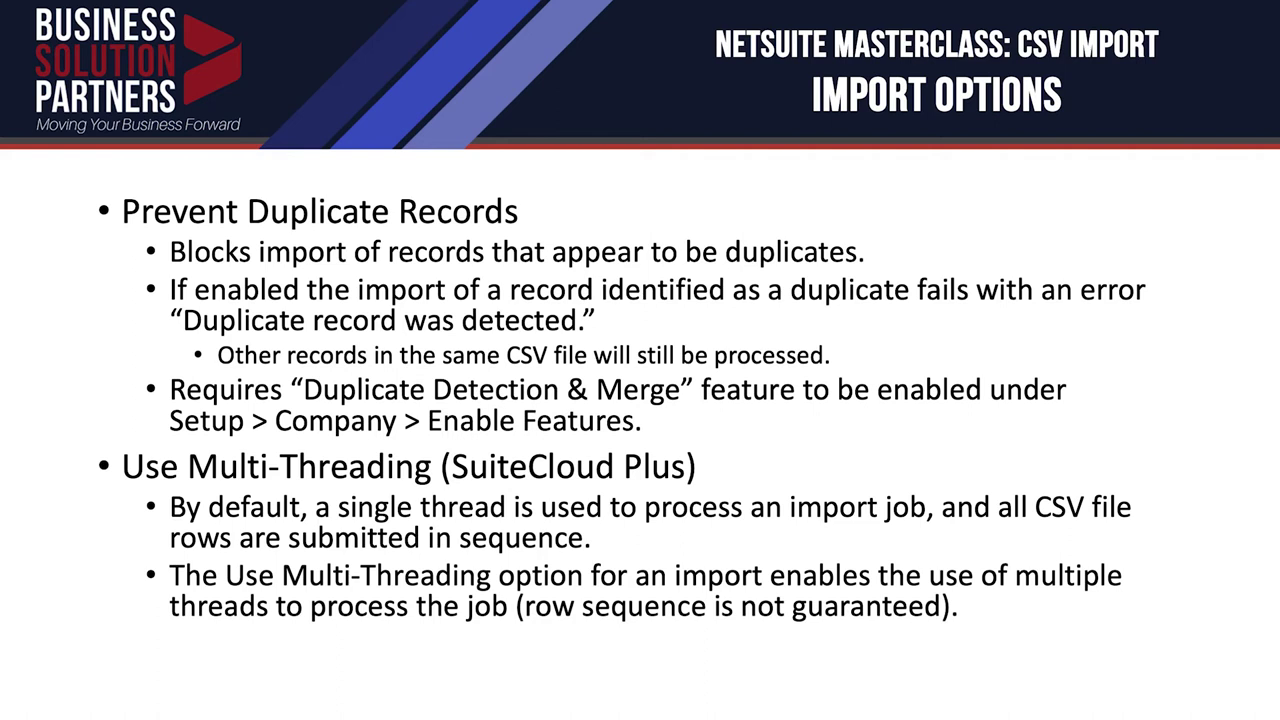
Switch to the file explorer, open the CSVImportTemplates folder and browse the template workbooks, selecting Journal Entry Template.xlsx.
{"action": "key", "text": "alt+Tab"}
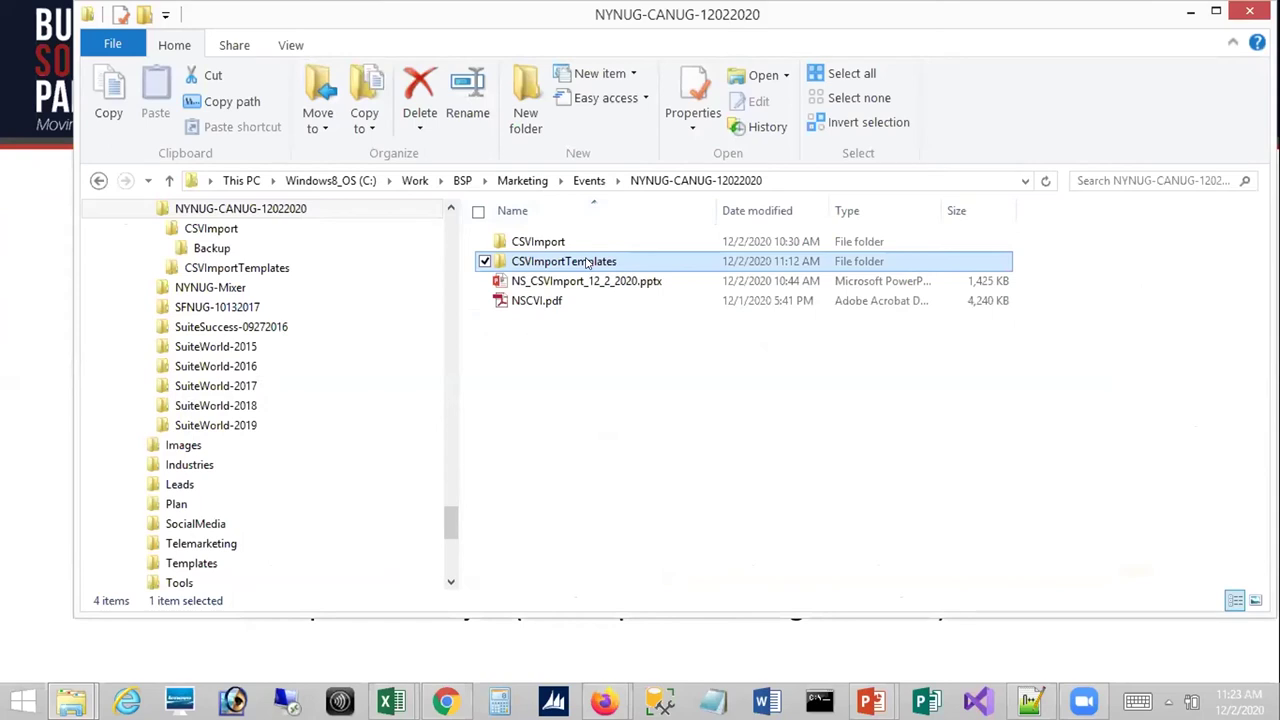
{"action": "double_click", "coordinate": [588, 262]}
{"action": "left_click", "coordinate": [785, 338]}
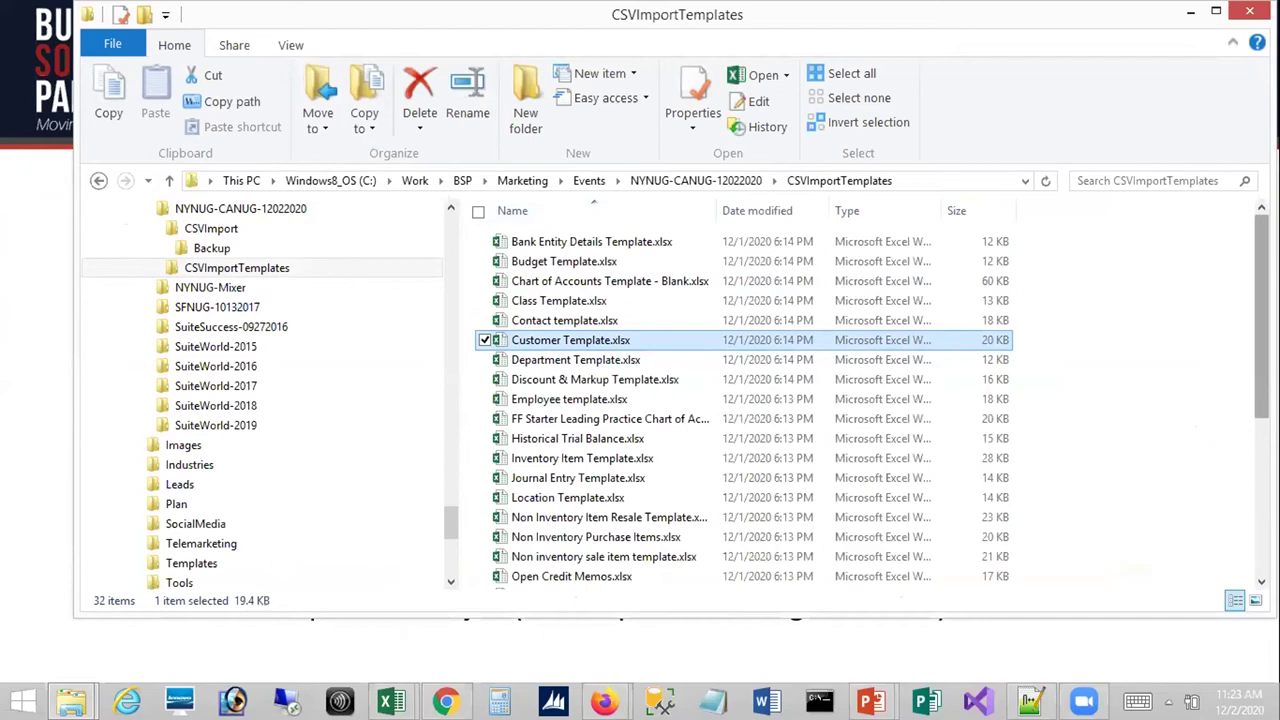
{"action": "scroll", "coordinate": [750, 400], "scroll_direction": "down", "scroll_amount": 5}
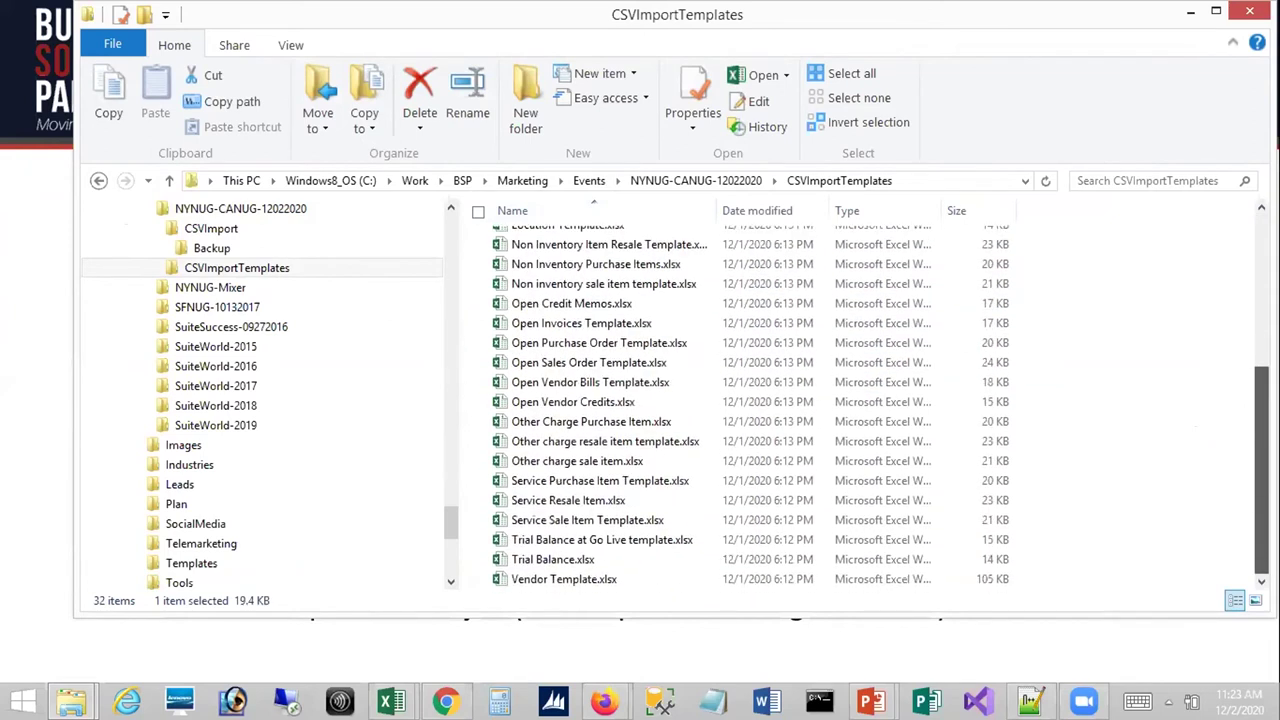
{"action": "scroll", "coordinate": [750, 400], "scroll_direction": "up", "scroll_amount": 5}
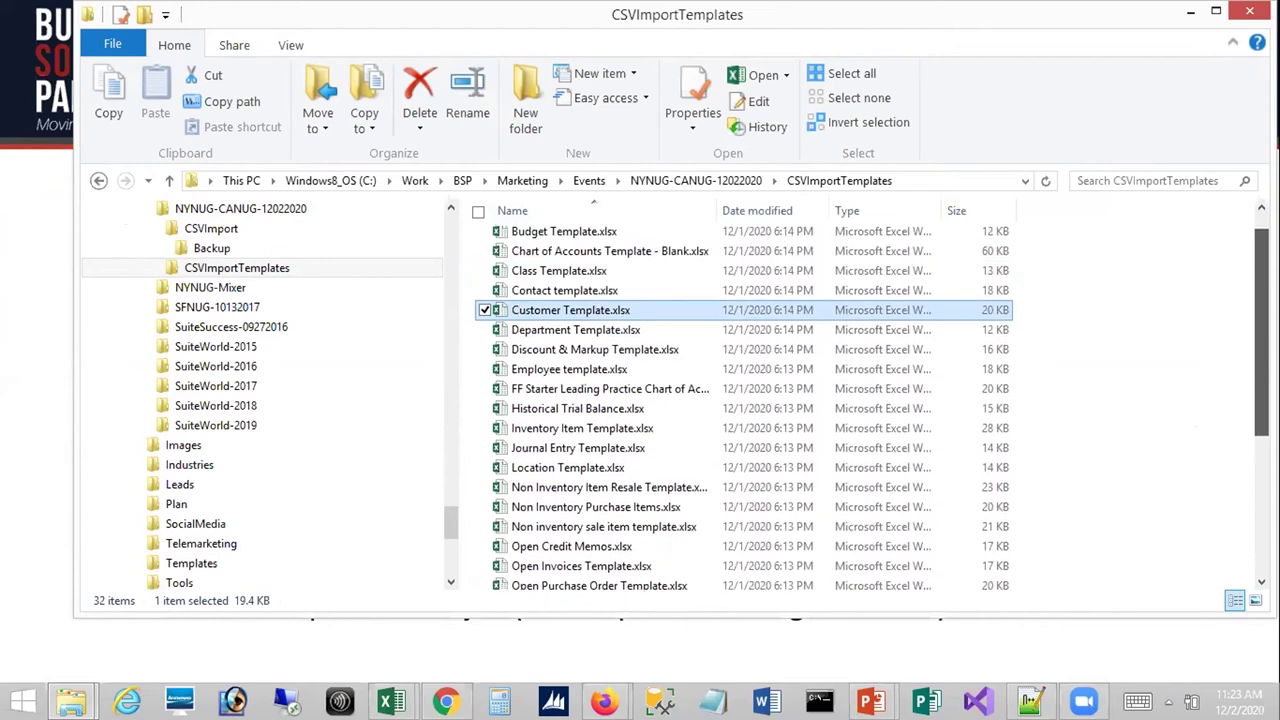
{"action": "left_click", "coordinate": [548, 450]}
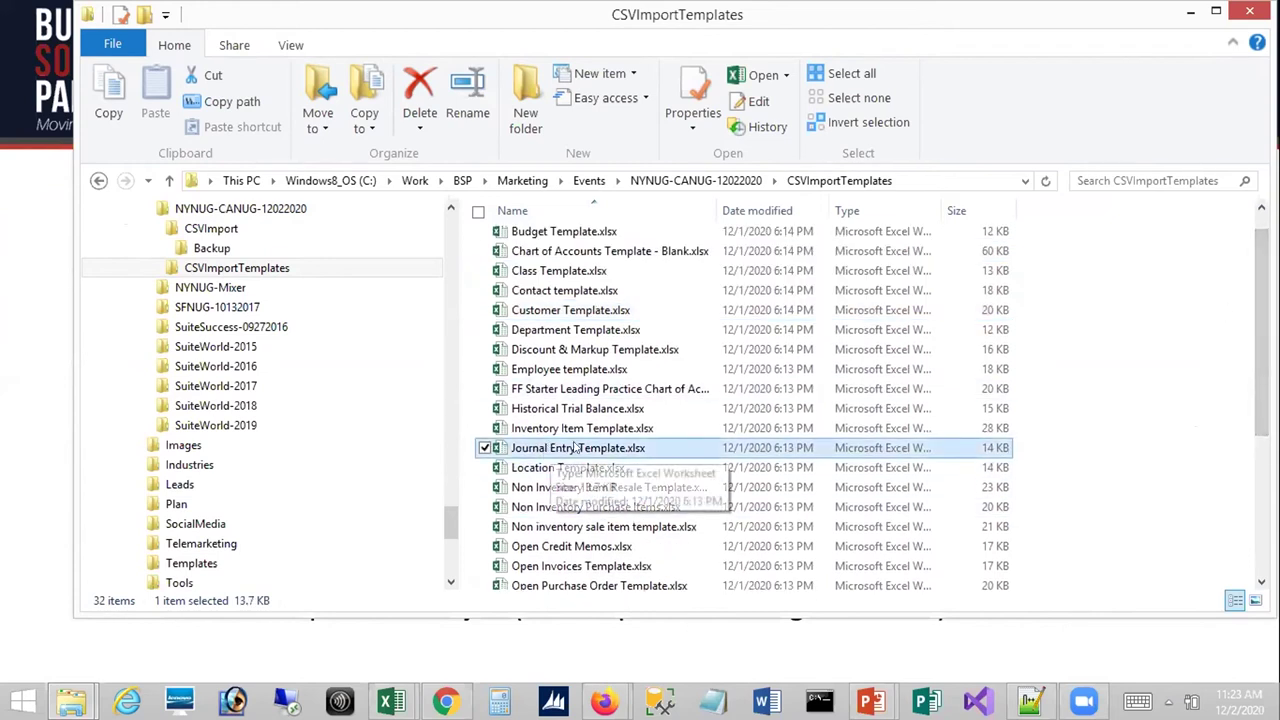
Switch back to NetSuite and open the import page for Advanced Intercompany Journal Entries in a new tab, bringing it to the front.
{"action": "left_click", "coordinate": [603, 701]}
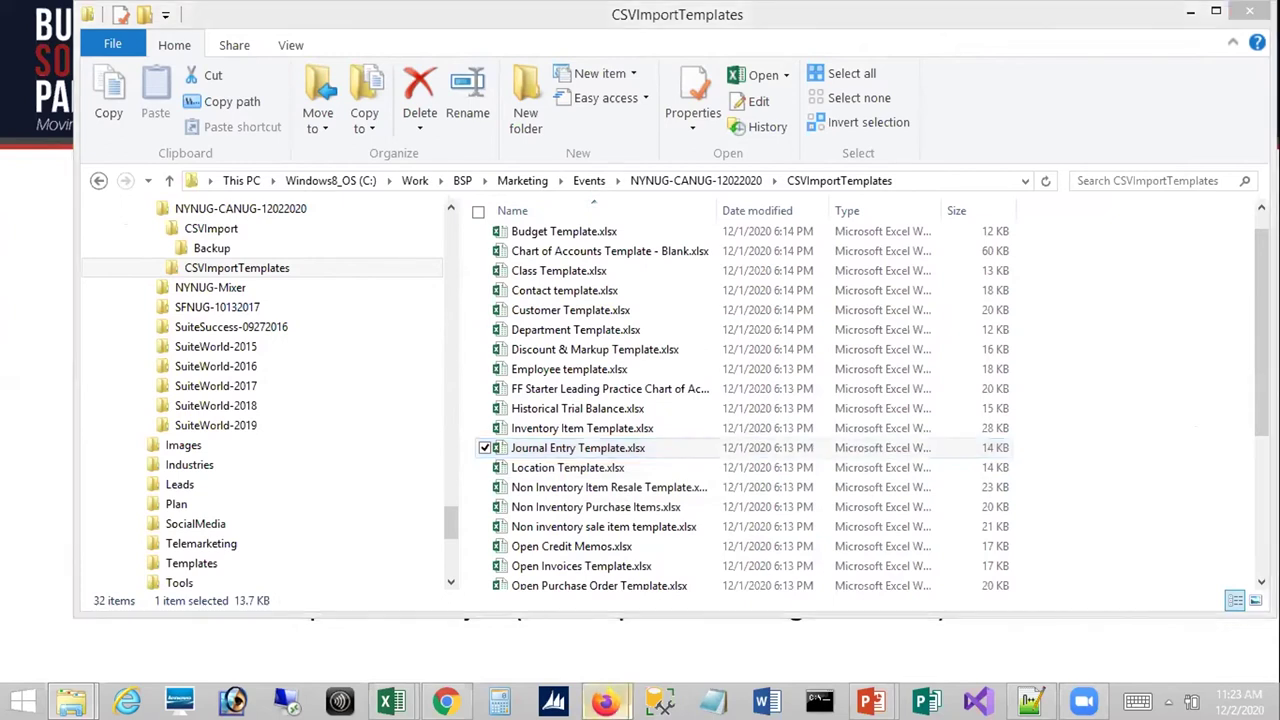
{"action": "left_click", "coordinate": [528, 555]}
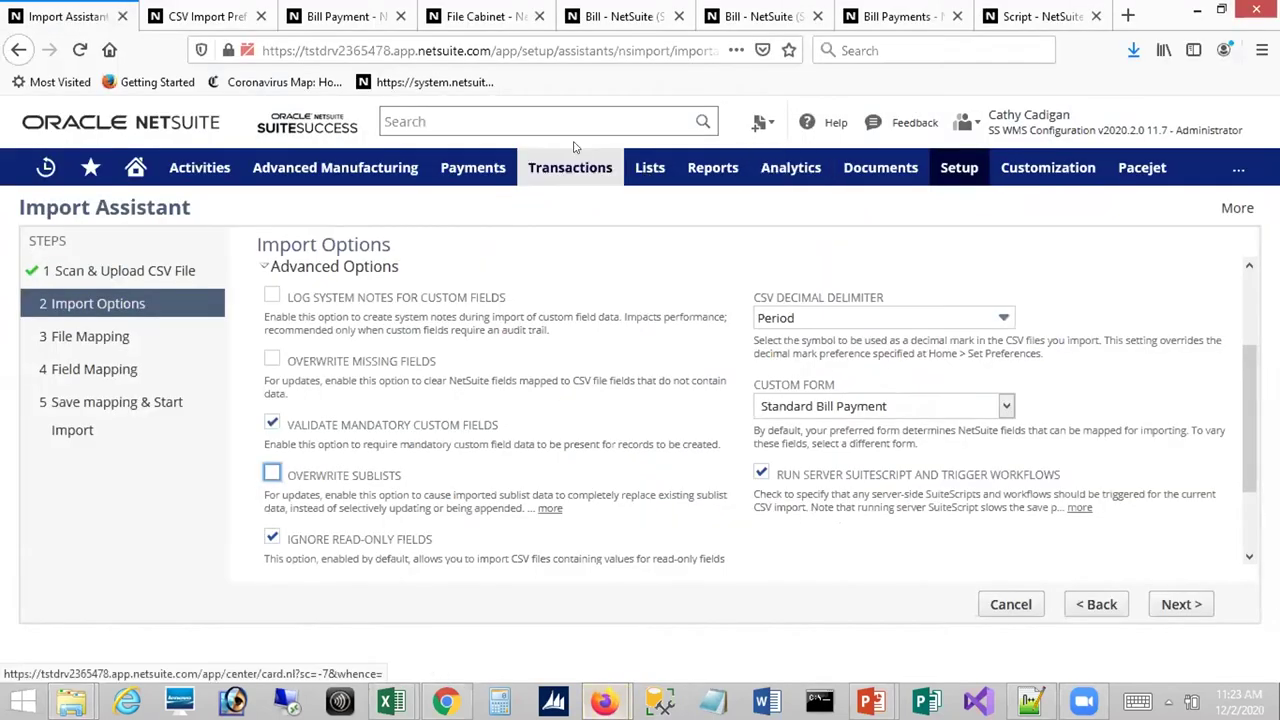
{"action": "mouse_move", "coordinate": [576, 174]}
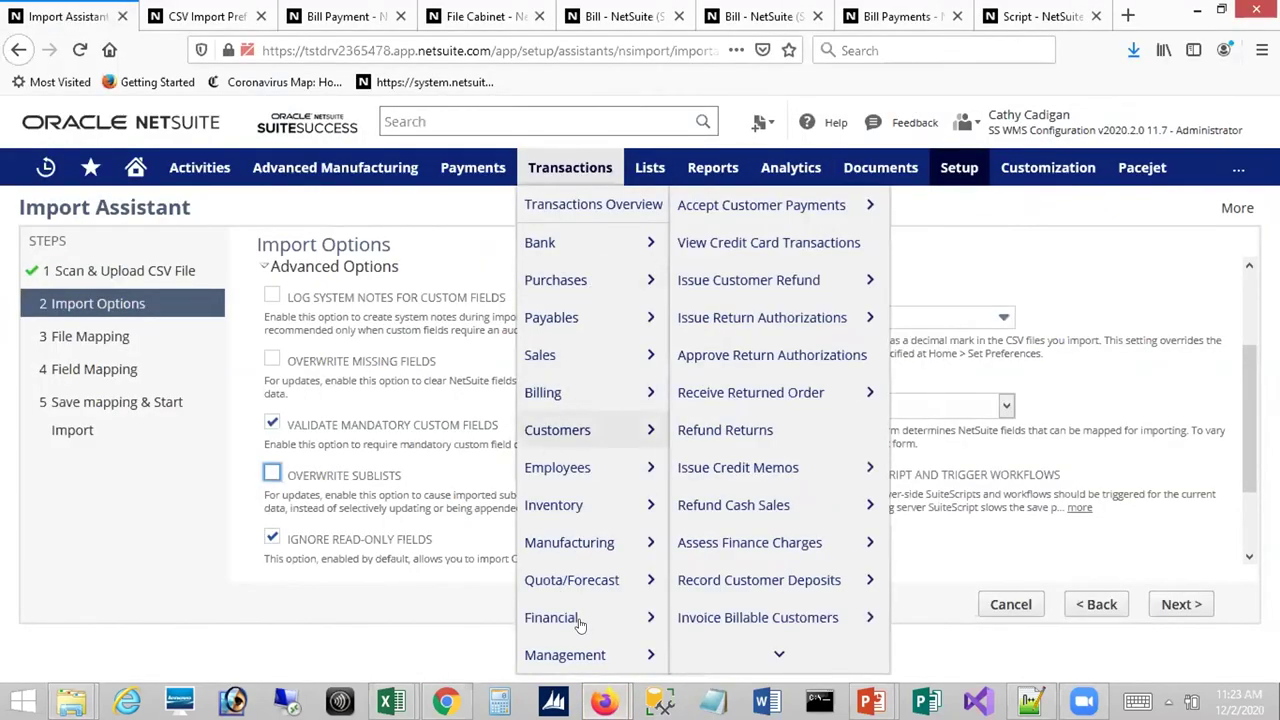
{"action": "mouse_move", "coordinate": [575, 630]}
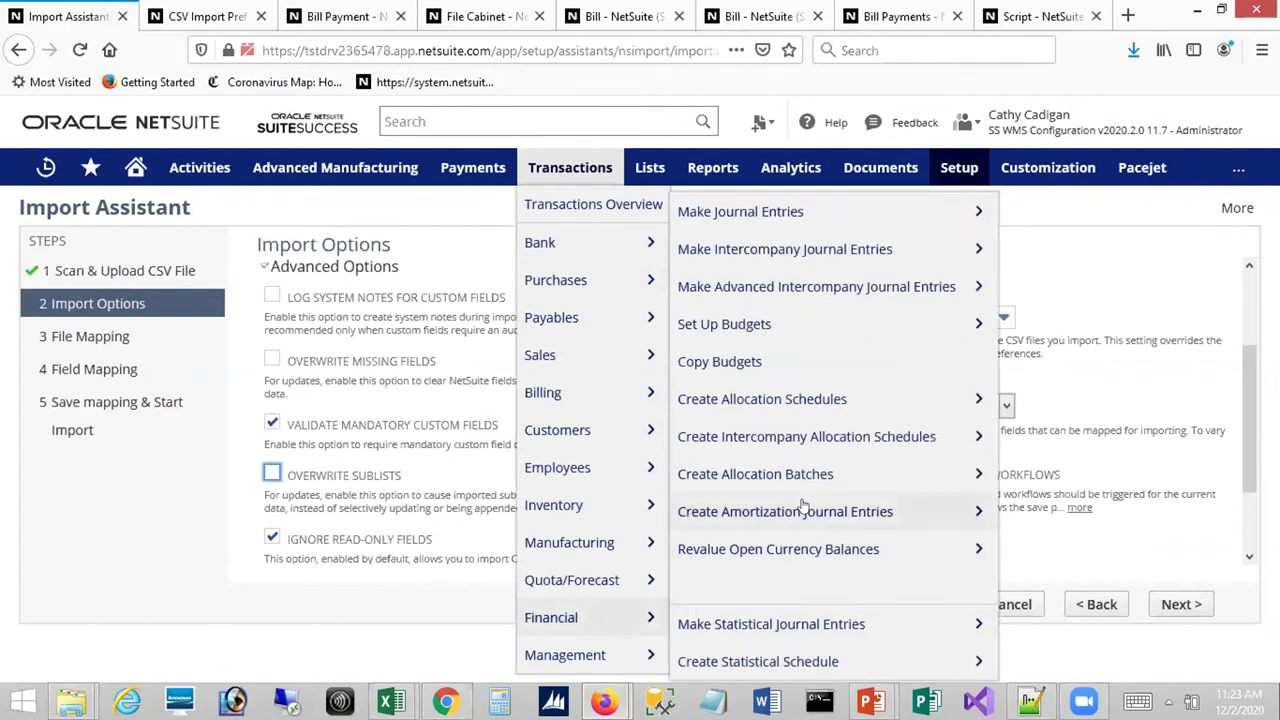
{"action": "mouse_move", "coordinate": [790, 250]}
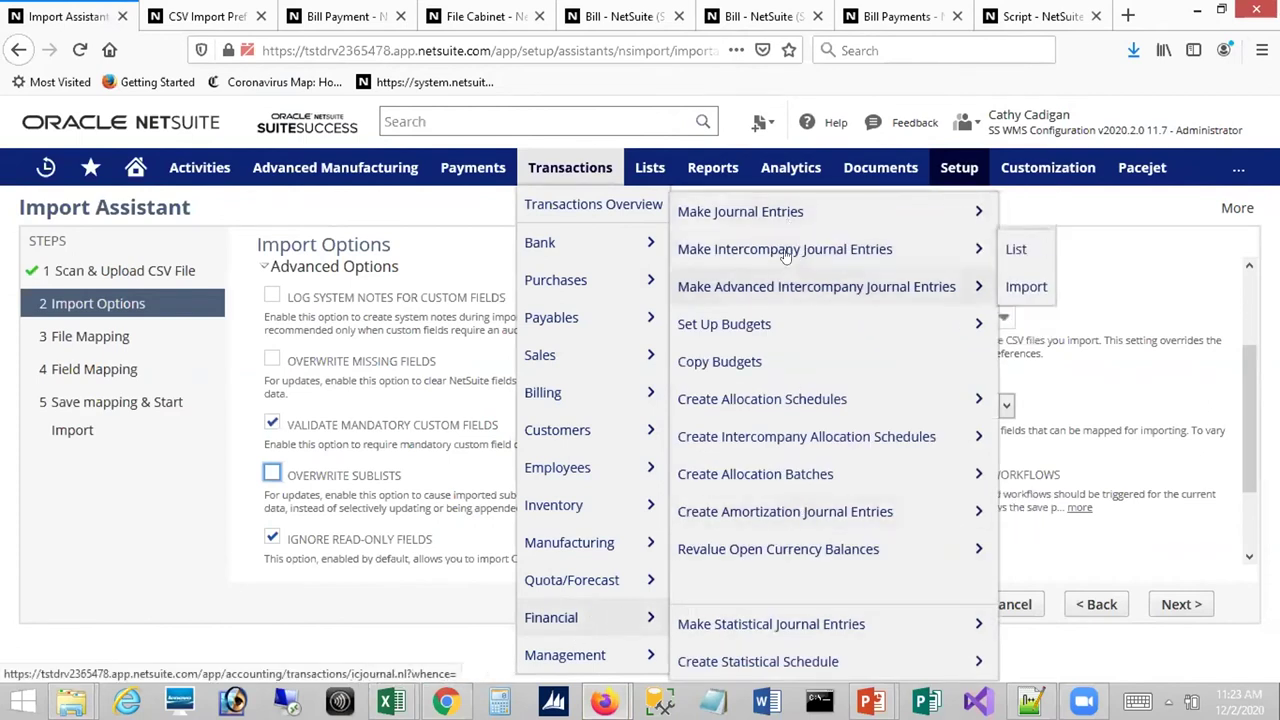
{"action": "mouse_move", "coordinate": [790, 287]}
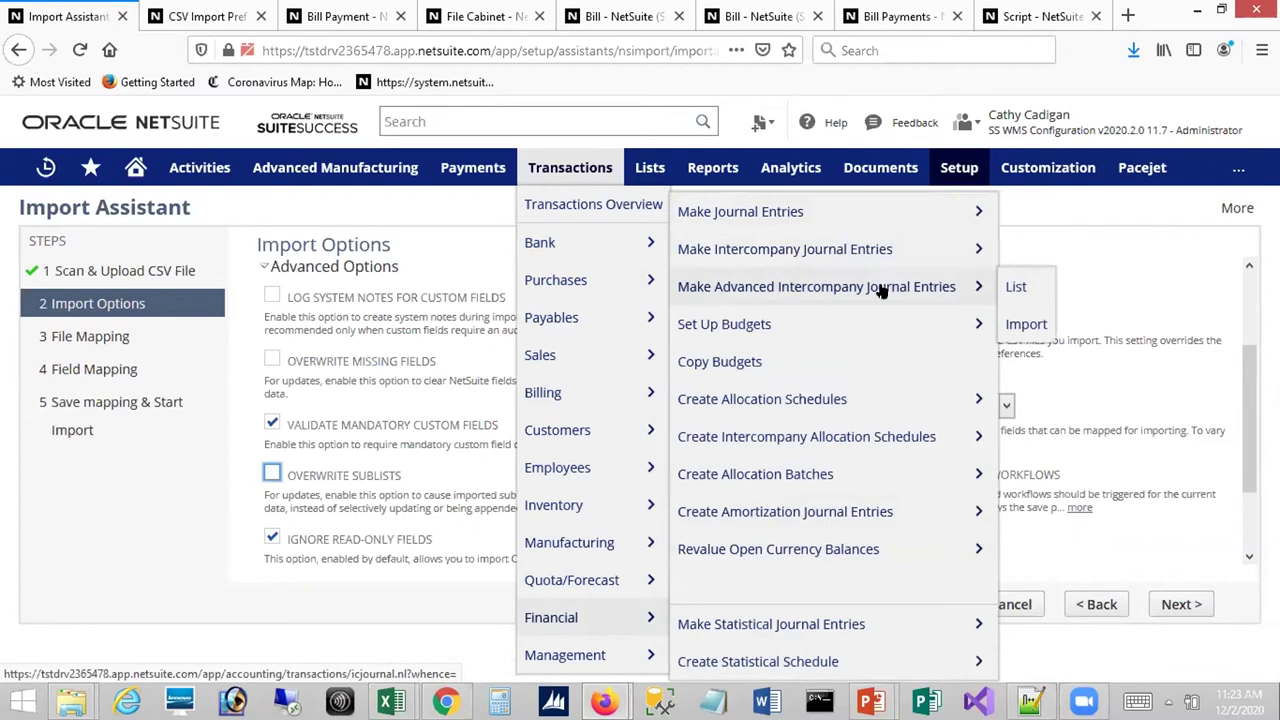
{"action": "middle_click", "coordinate": [1015, 326]}
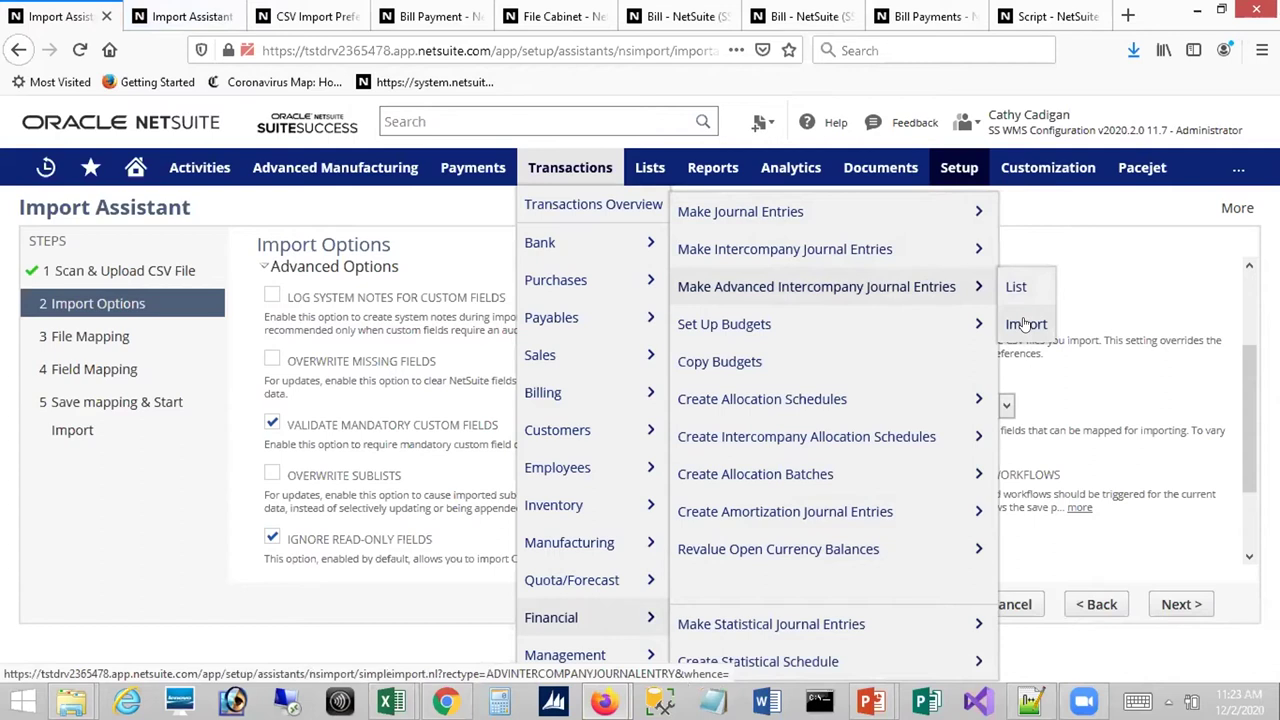
{"action": "mouse_move", "coordinate": [934, 262]}
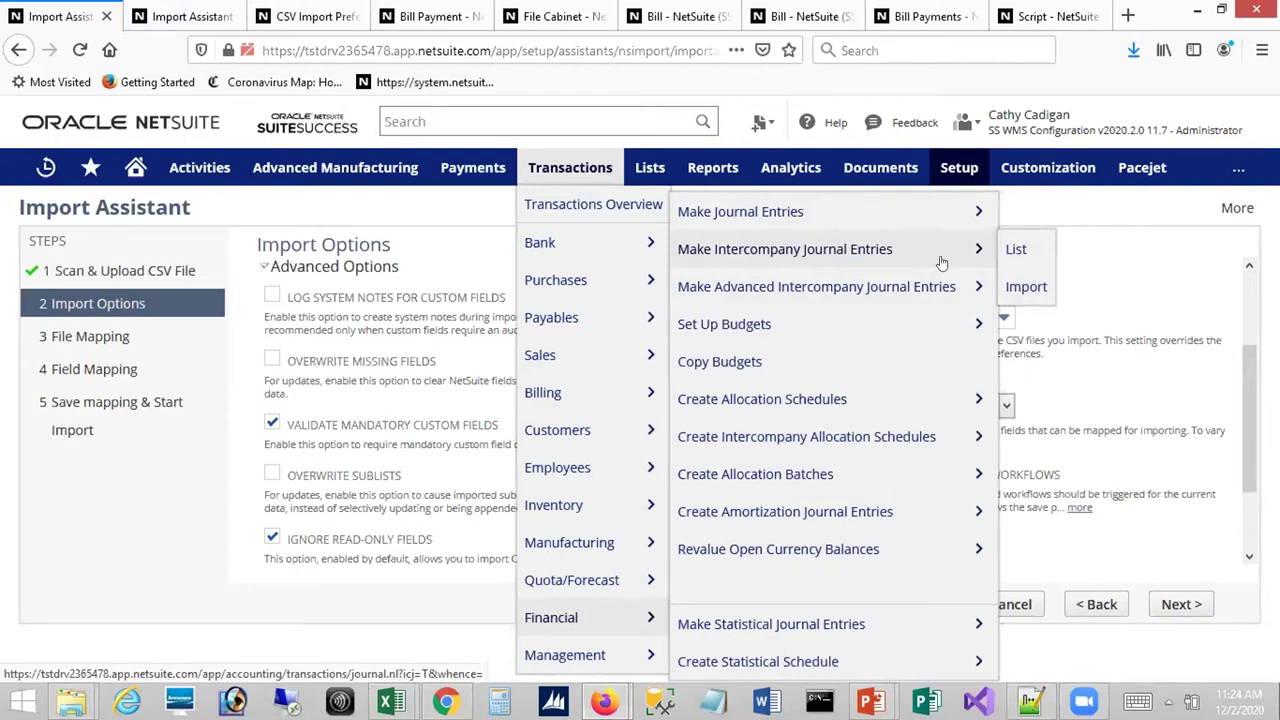
{"action": "mouse_move", "coordinate": [904, 218]}
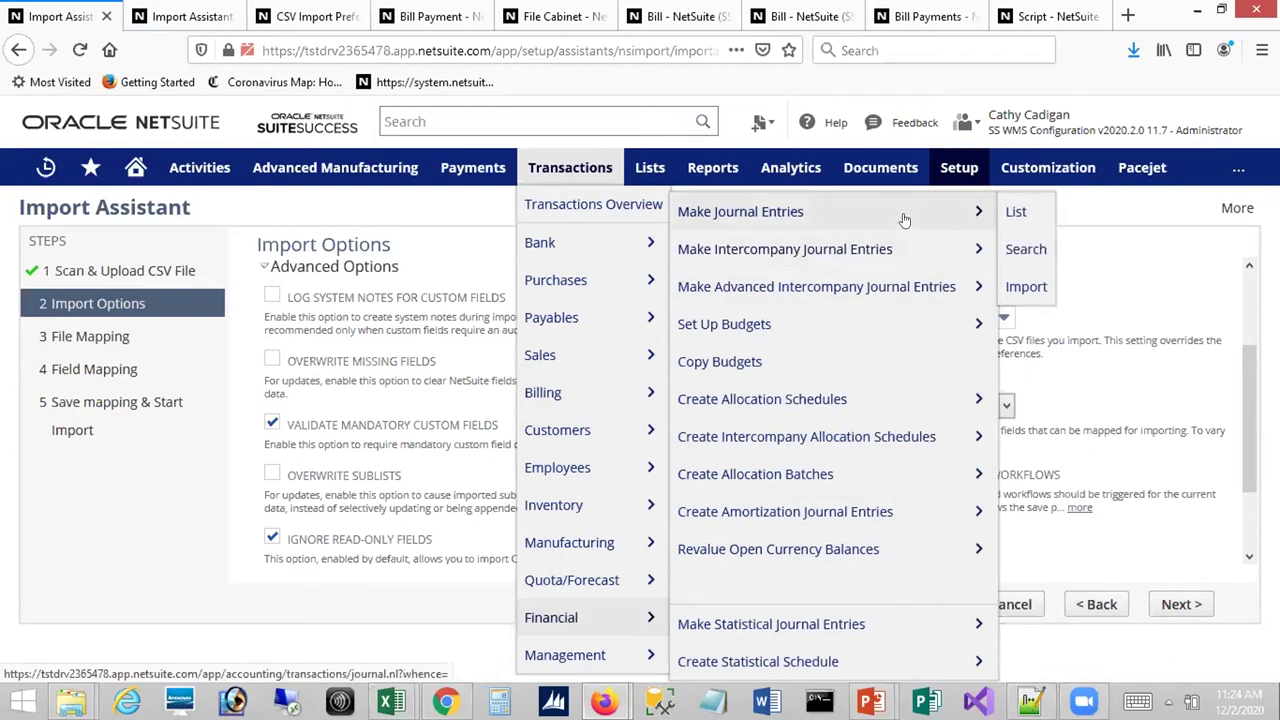
{"action": "mouse_move", "coordinate": [900, 288]}
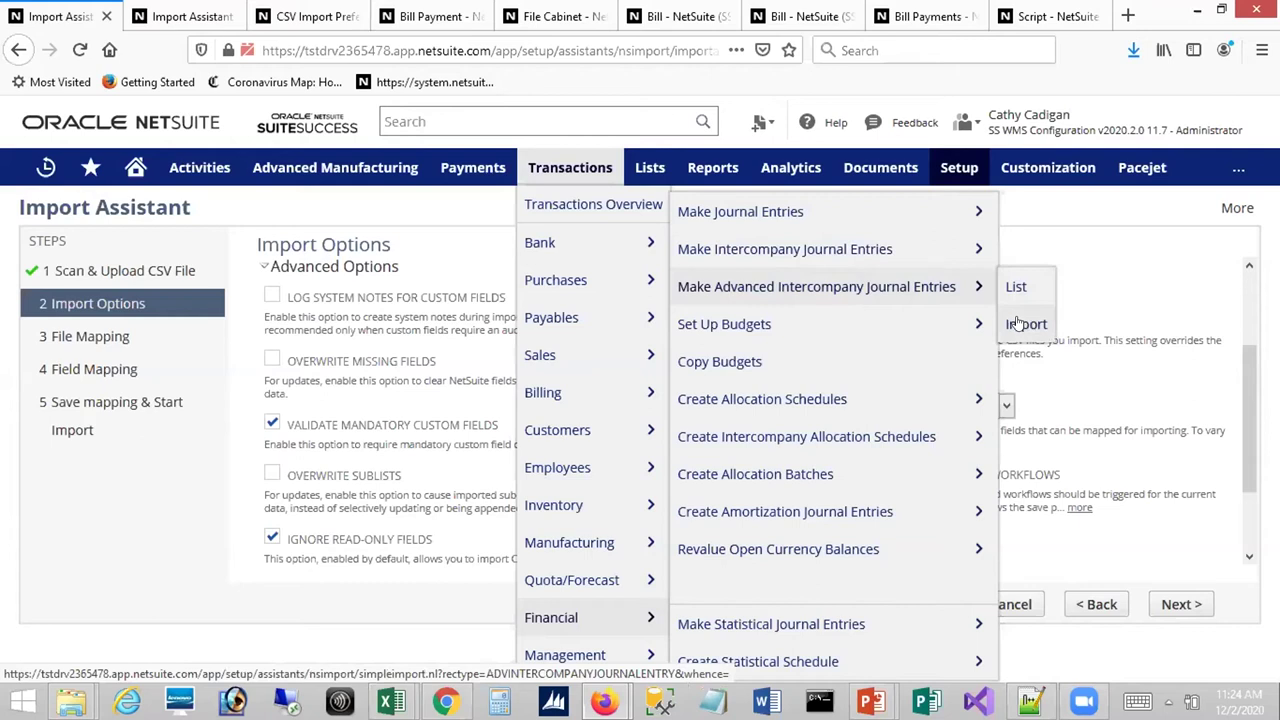
{"action": "mouse_move", "coordinate": [894, 326]}
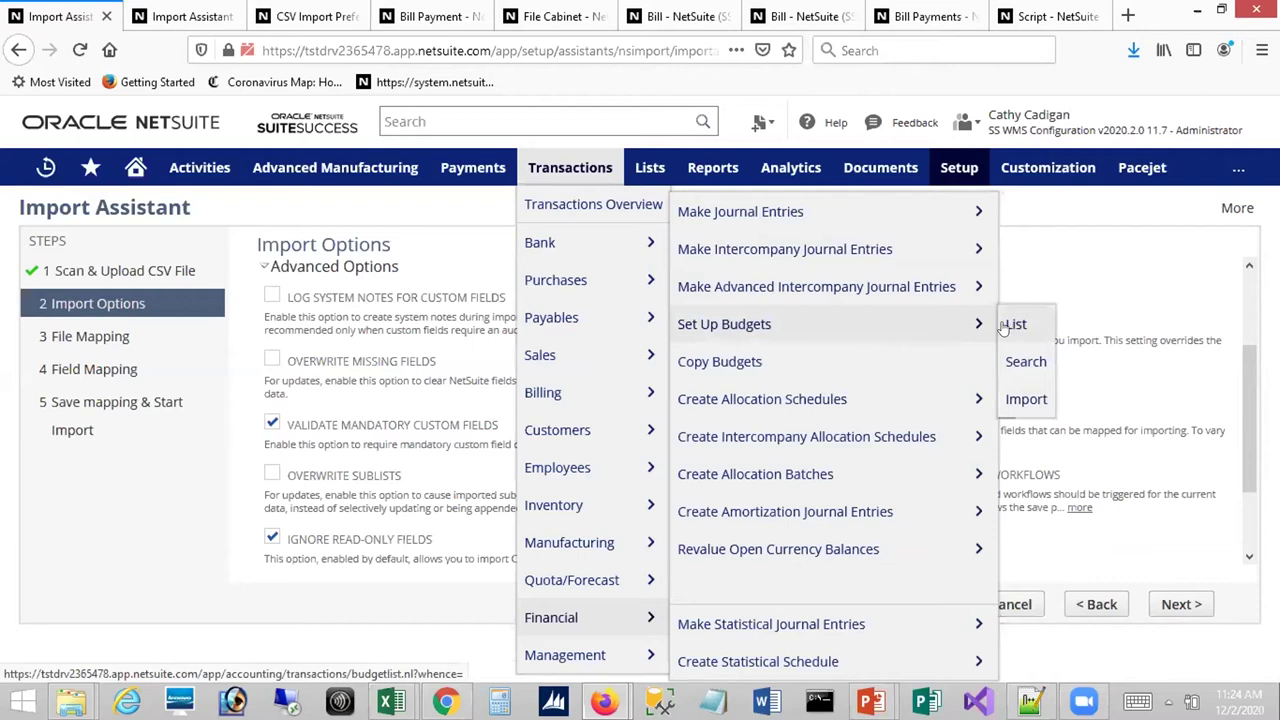
{"action": "left_click", "coordinate": [172, 14]}
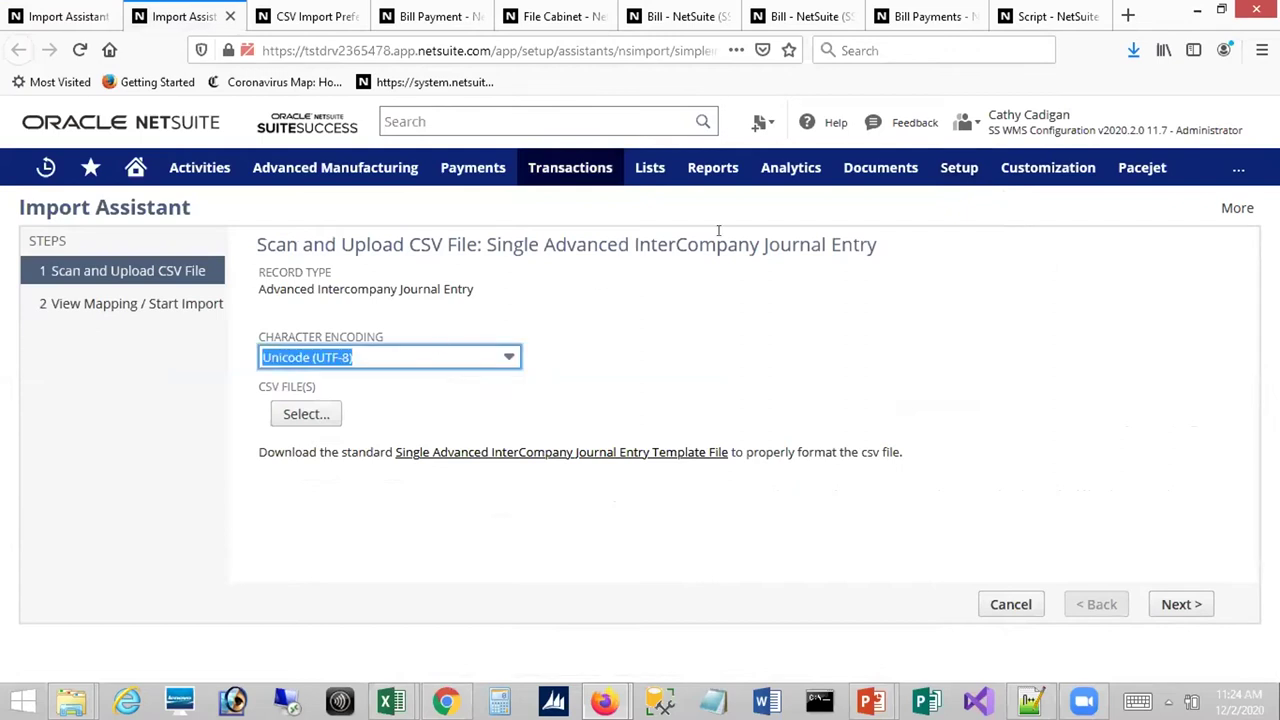
Download the standard Single Advanced InterCompany Journal Entry Template File and open it in Excel to view its columns.
{"action": "left_click", "coordinate": [530, 451]}
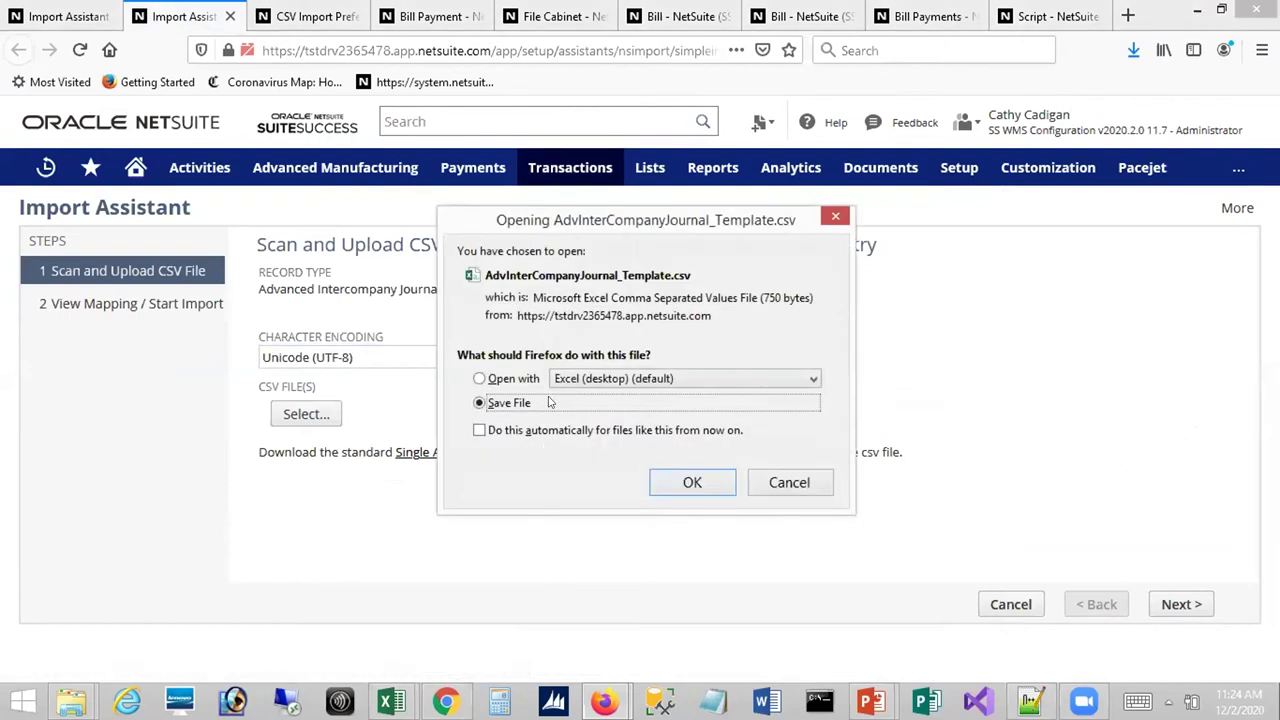
{"action": "left_click", "coordinate": [514, 379]}
{"action": "left_click", "coordinate": [668, 482]}
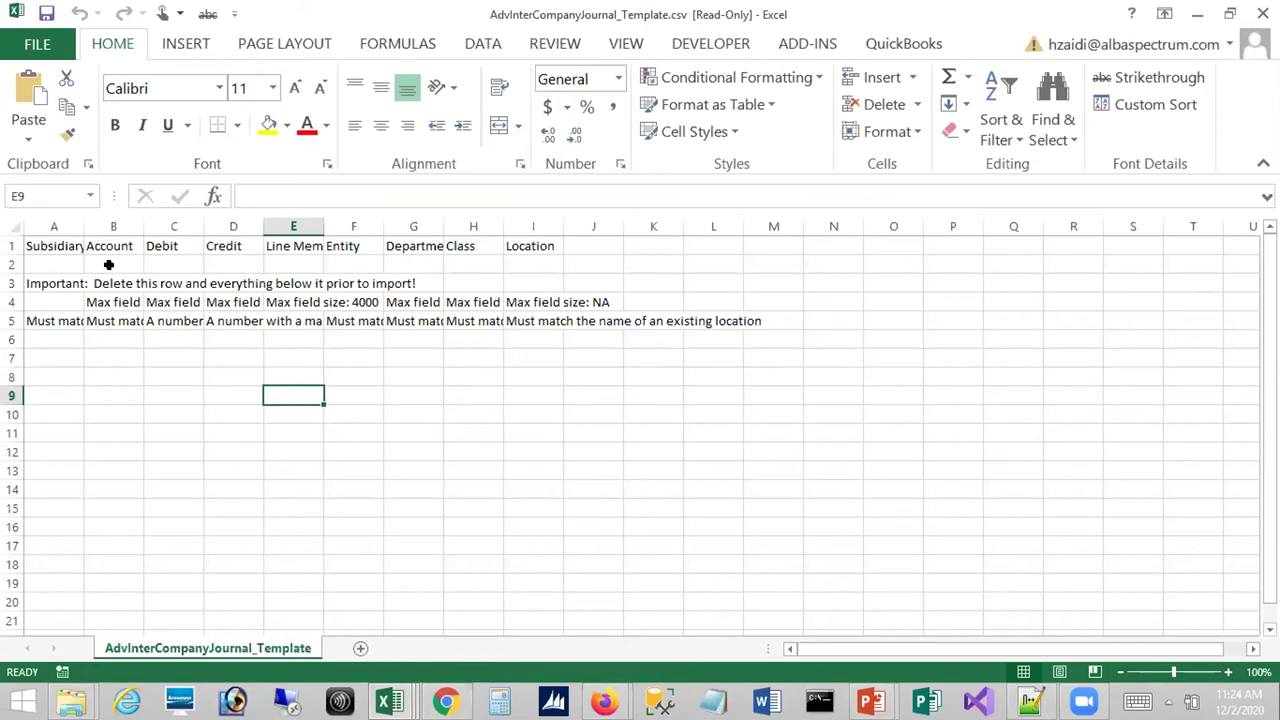
{"action": "left_click", "coordinate": [109, 264]}
Open Journal Entry Template.xlsx from CSVImportTemplates, examine its Field Restrictions and JournalEntryTemplate sheets, and return to the Import Options slide.
{"action": "mouse_move", "coordinate": [389, 700]}
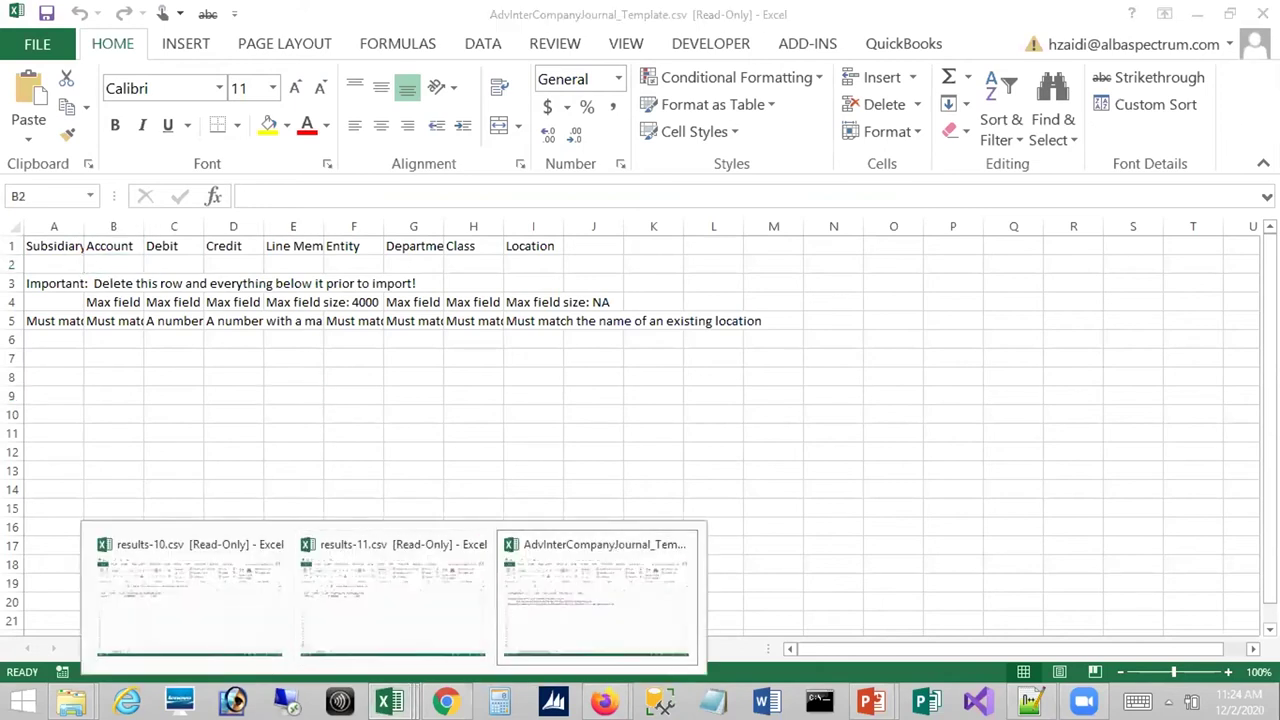
{"action": "mouse_move", "coordinate": [71, 700]}
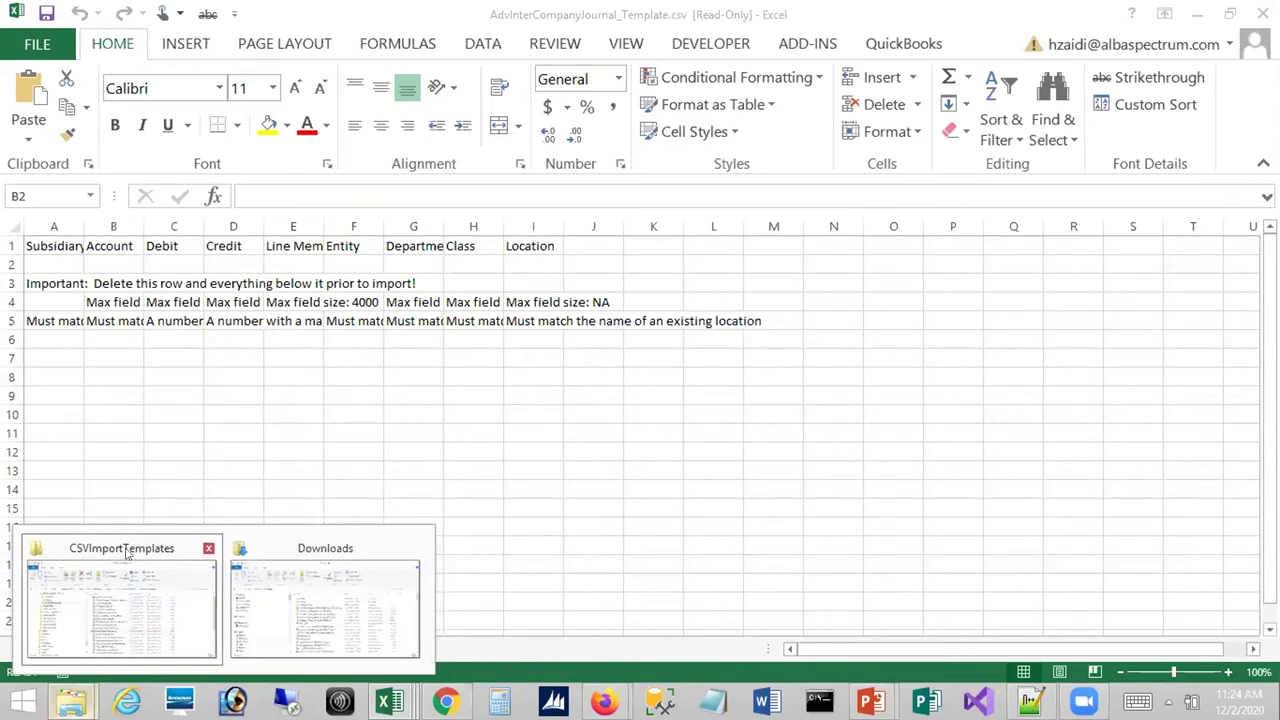
{"action": "left_click", "coordinate": [122, 590]}
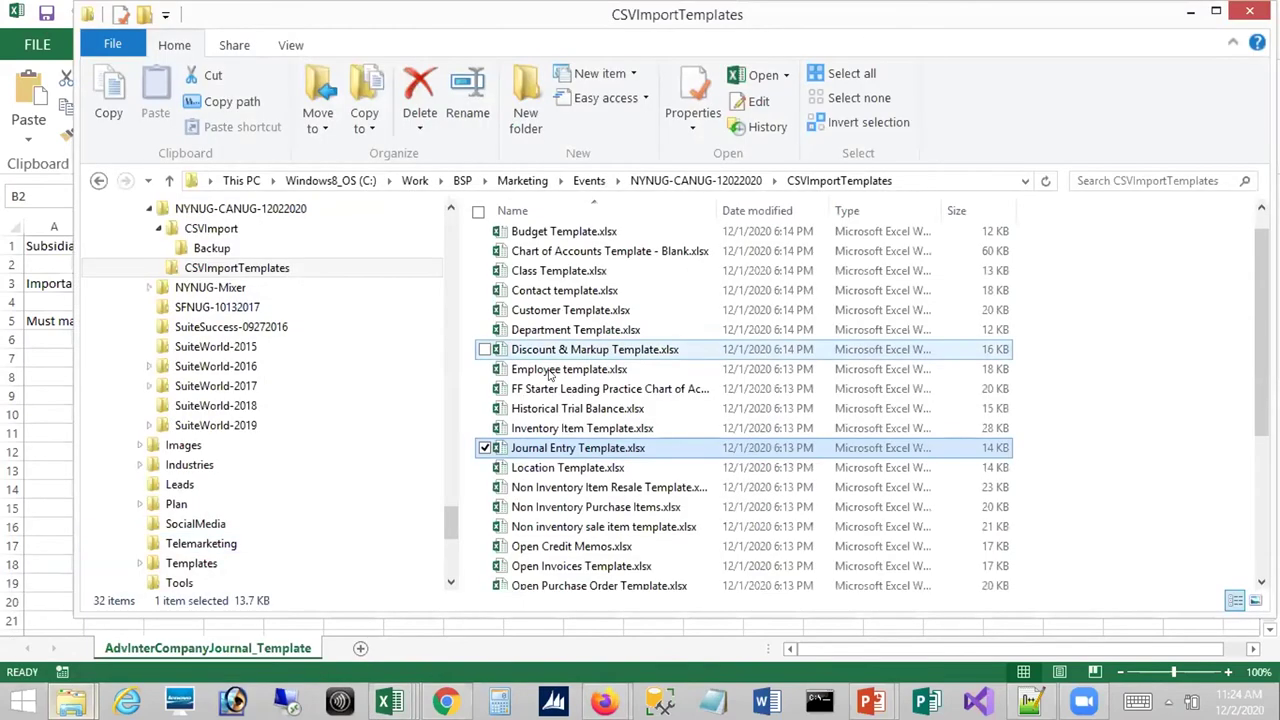
{"action": "double_click", "coordinate": [576, 444]}
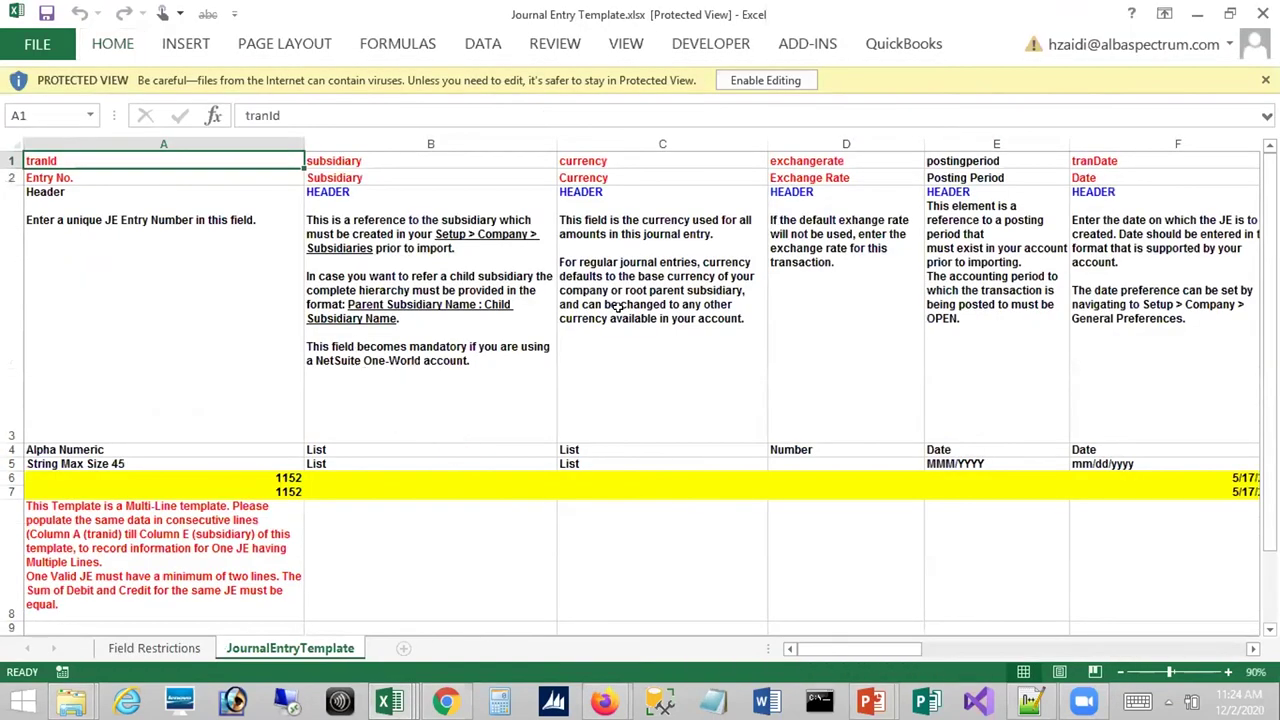
{"action": "left_click", "coordinate": [154, 648]}
{"action": "left_click", "coordinate": [252, 648]}
{"action": "left_click_drag", "start_coordinate": [834, 652], "coordinate": [874, 663]}
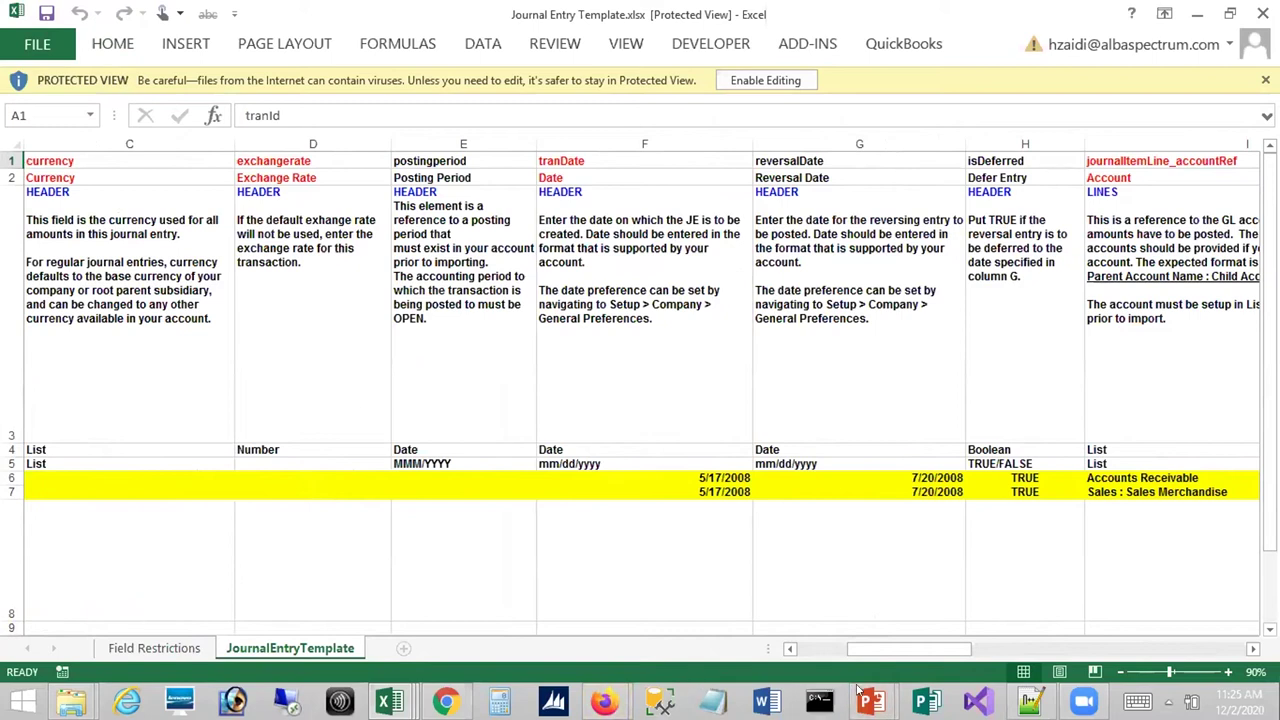
{"action": "mouse_move", "coordinate": [862, 695]}
{"action": "left_click", "coordinate": [980, 590]}
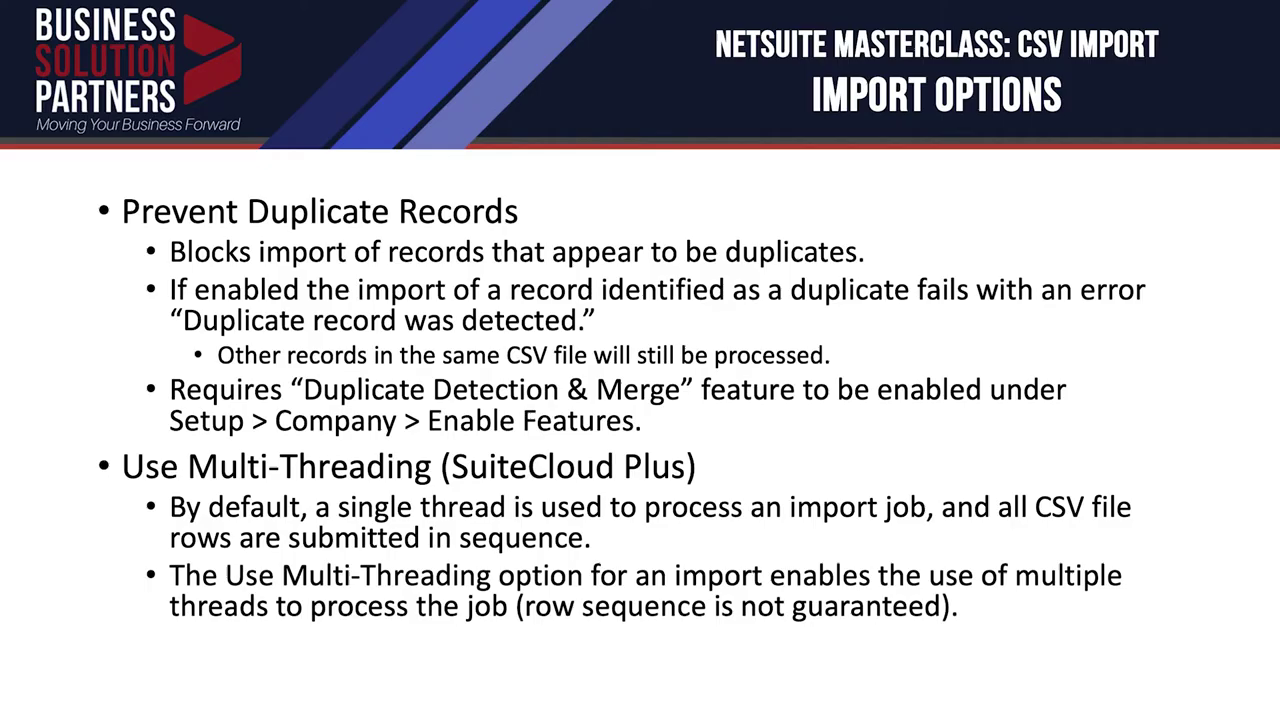
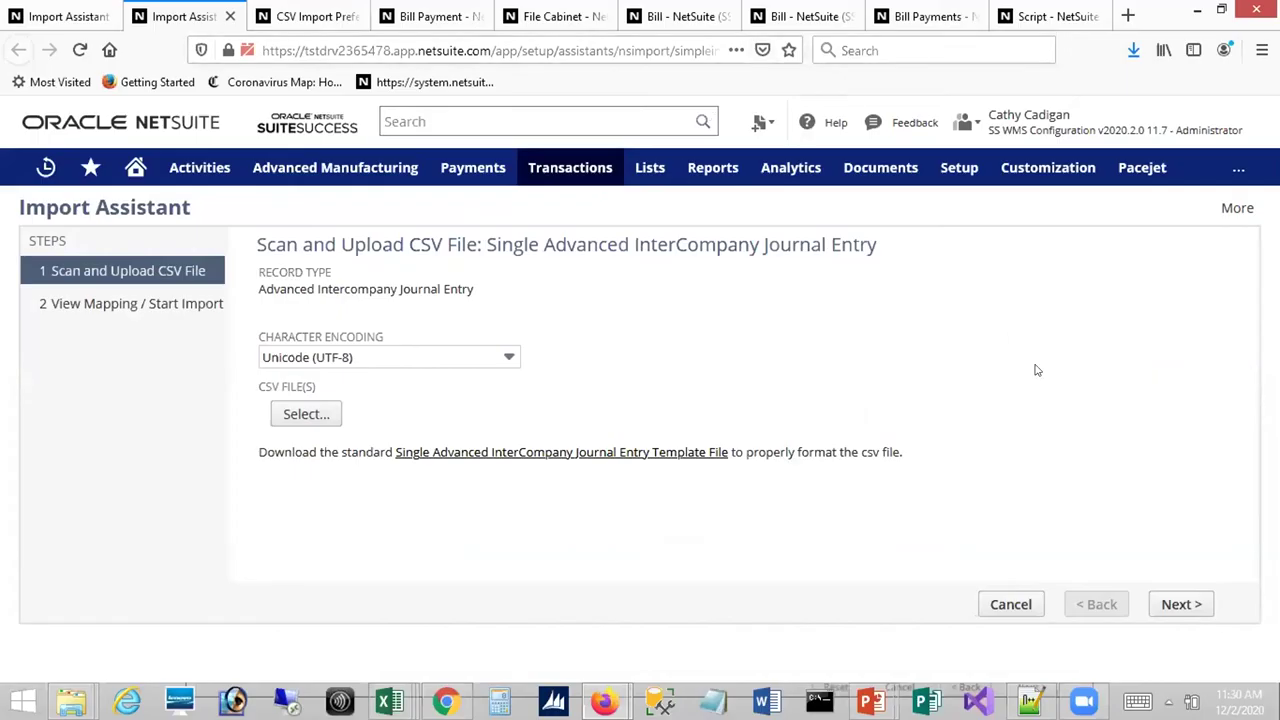
Return to the vendor payment import, review its Advanced Options, and advance to the File Mapping stage.
{"action": "left_click", "coordinate": [84, 20]}
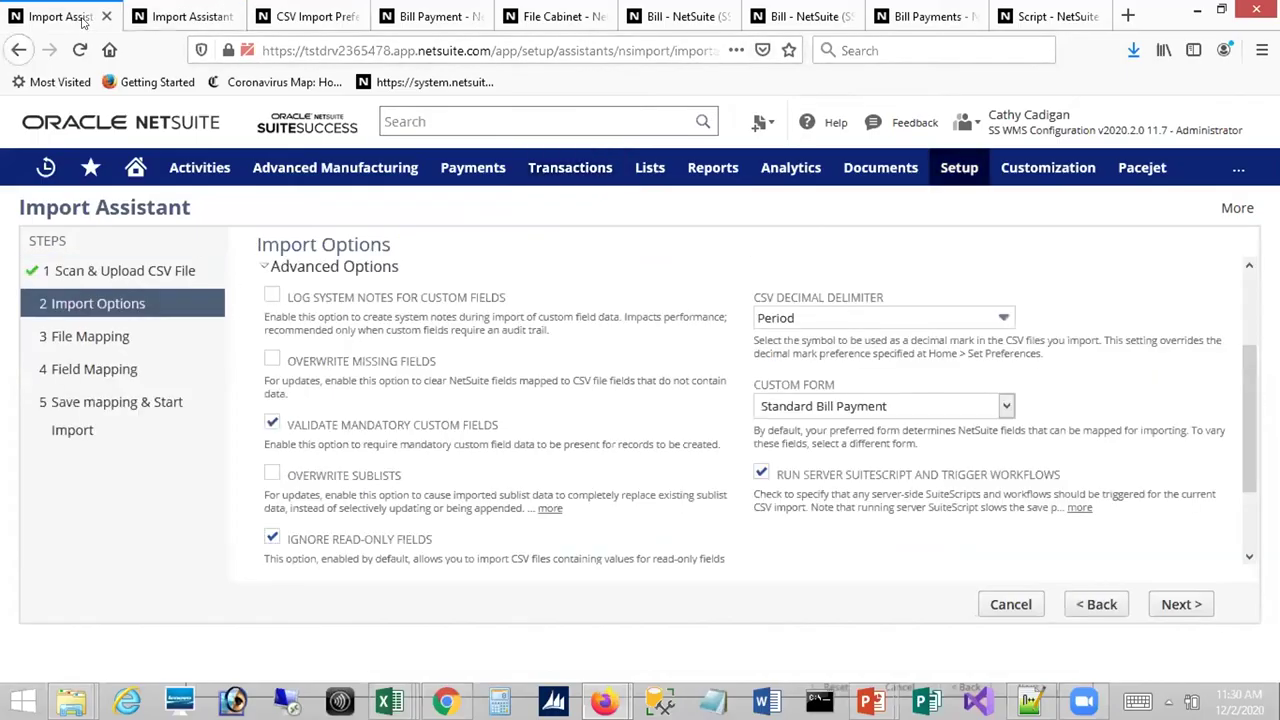
{"action": "scroll", "coordinate": [1237, 324], "scroll_direction": "up", "scroll_amount": 3}
{"action": "scroll", "coordinate": [1225, 277], "scroll_direction": "down", "scroll_amount": 5}
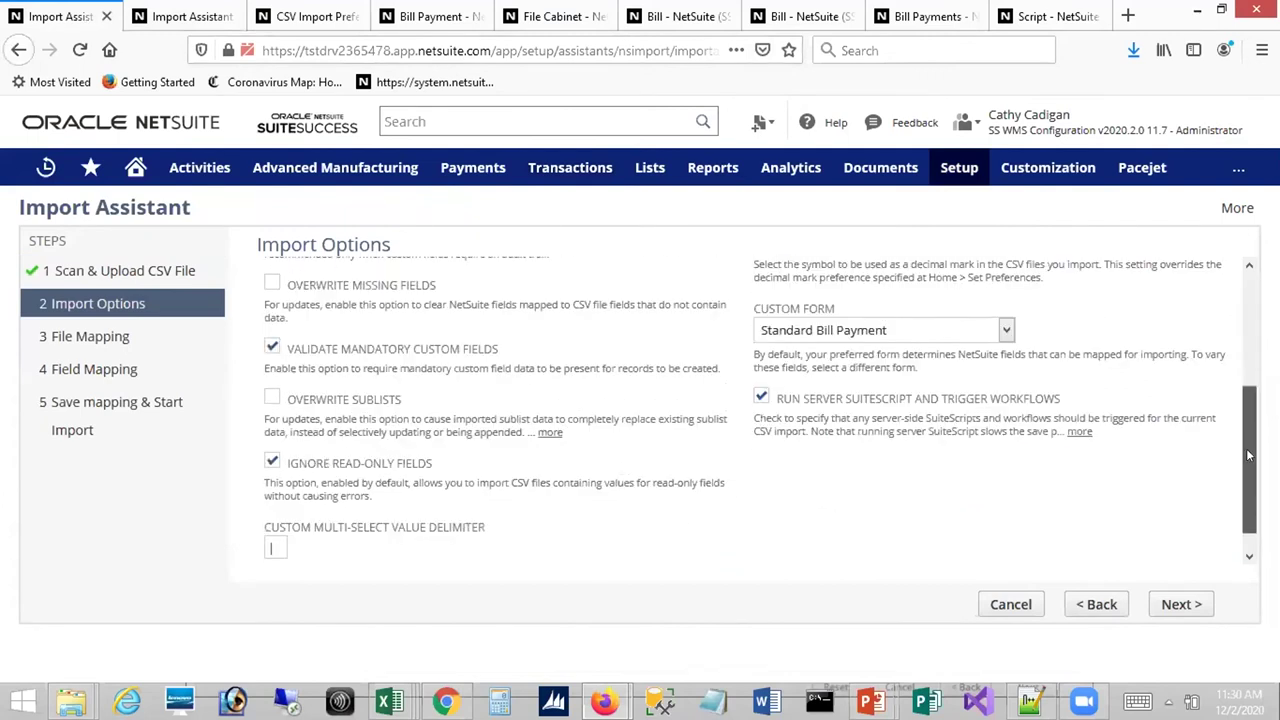
{"action": "left_click", "coordinate": [1166, 611]}
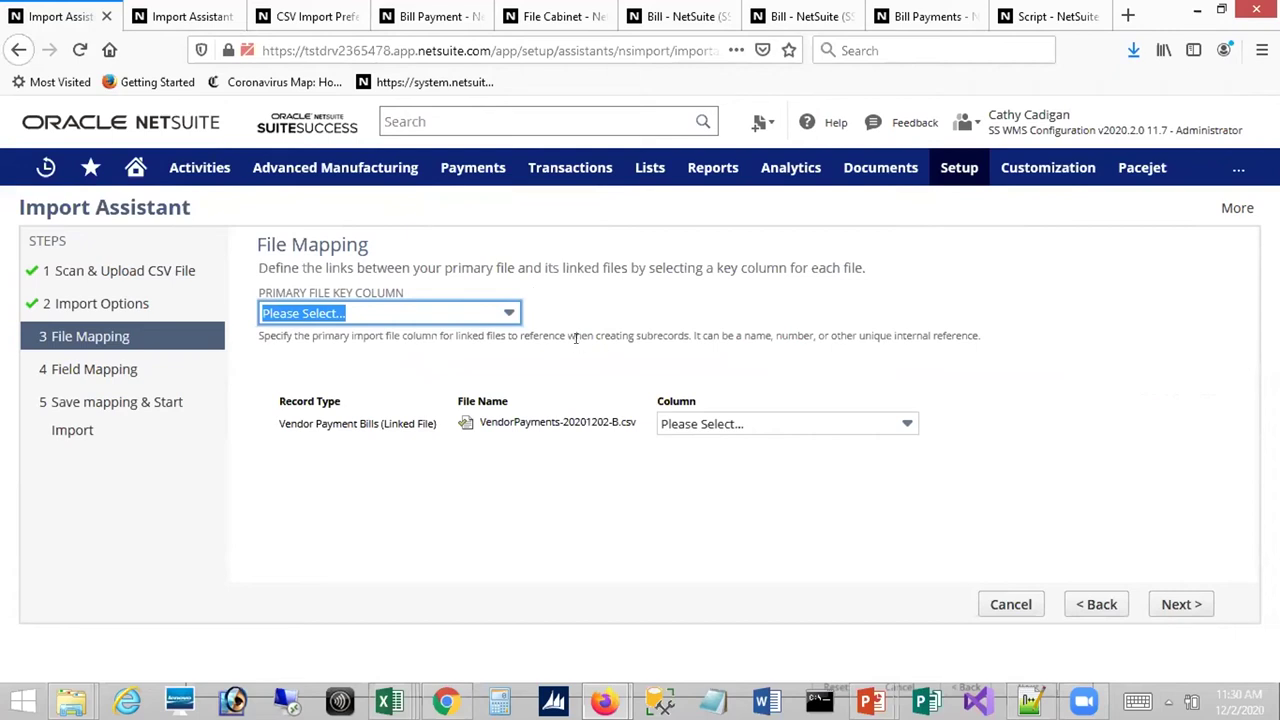
Set Ref No as the key column for both the primary file and the linked VendorPayments-20201202-B.csv file.
{"action": "left_click", "coordinate": [505, 314]}
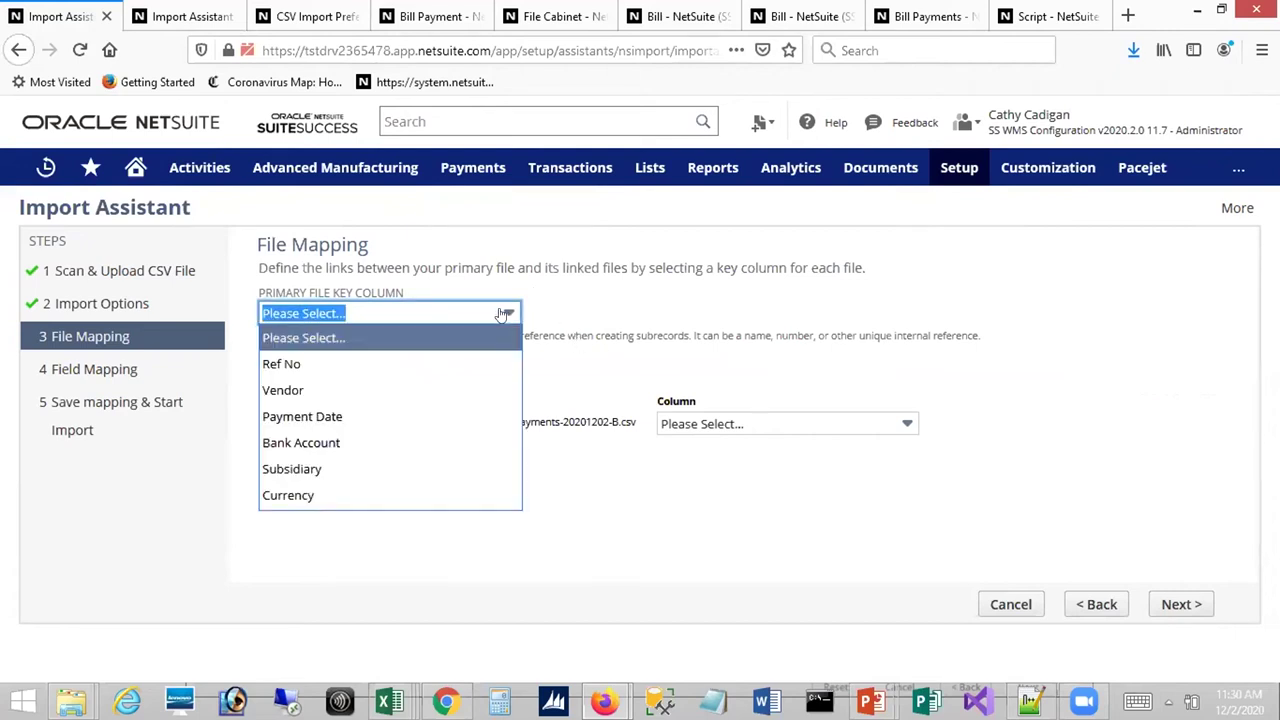
{"action": "left_click", "coordinate": [437, 363]}
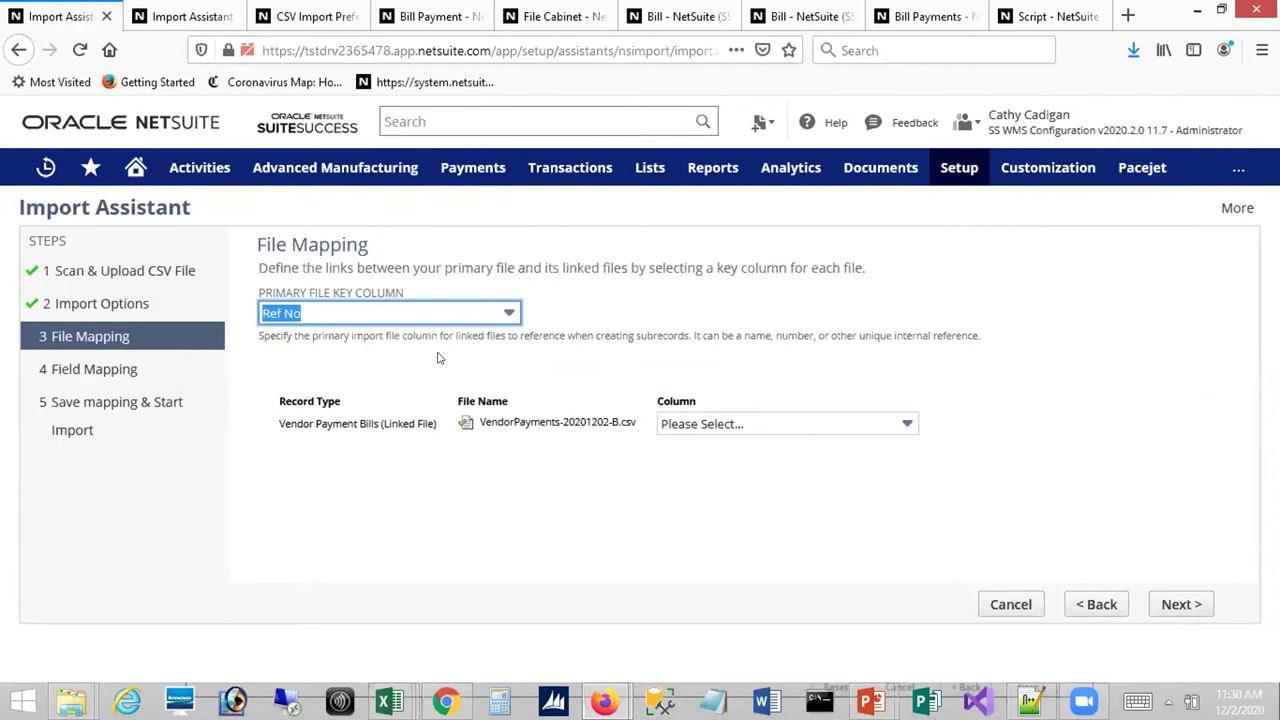
{"action": "left_click", "coordinate": [757, 424]}
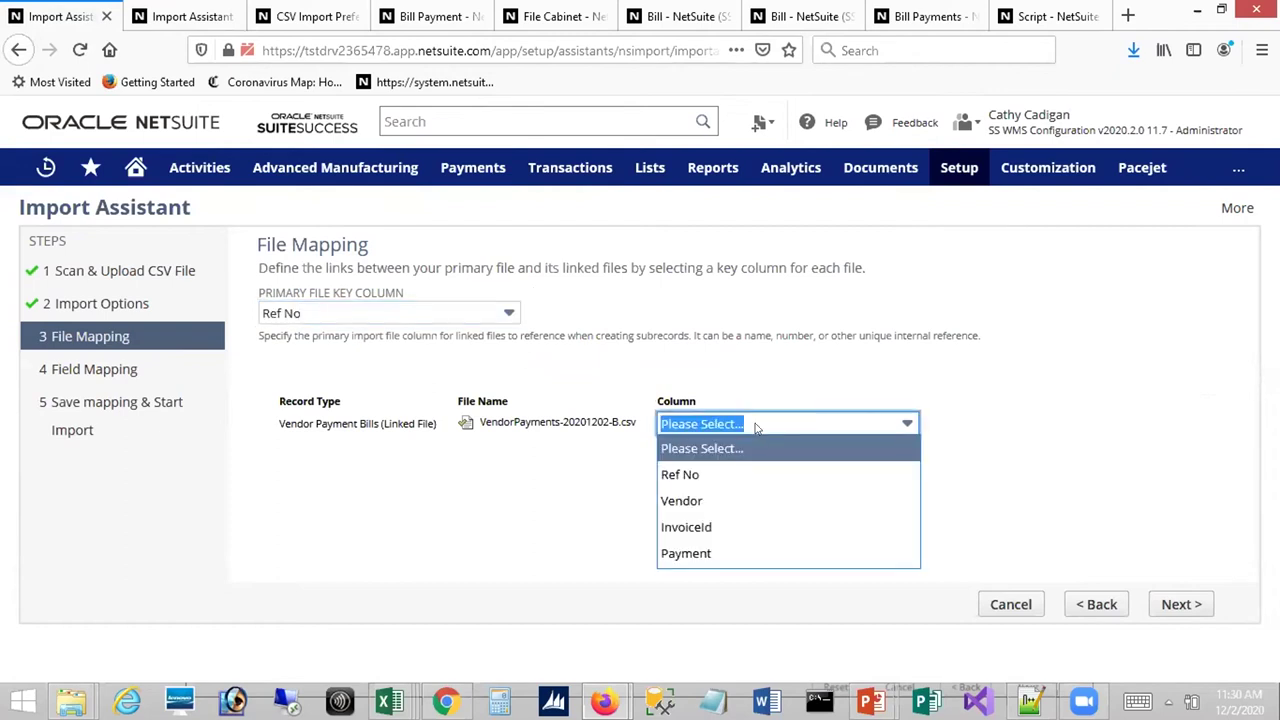
{"action": "left_click", "coordinate": [718, 470]}
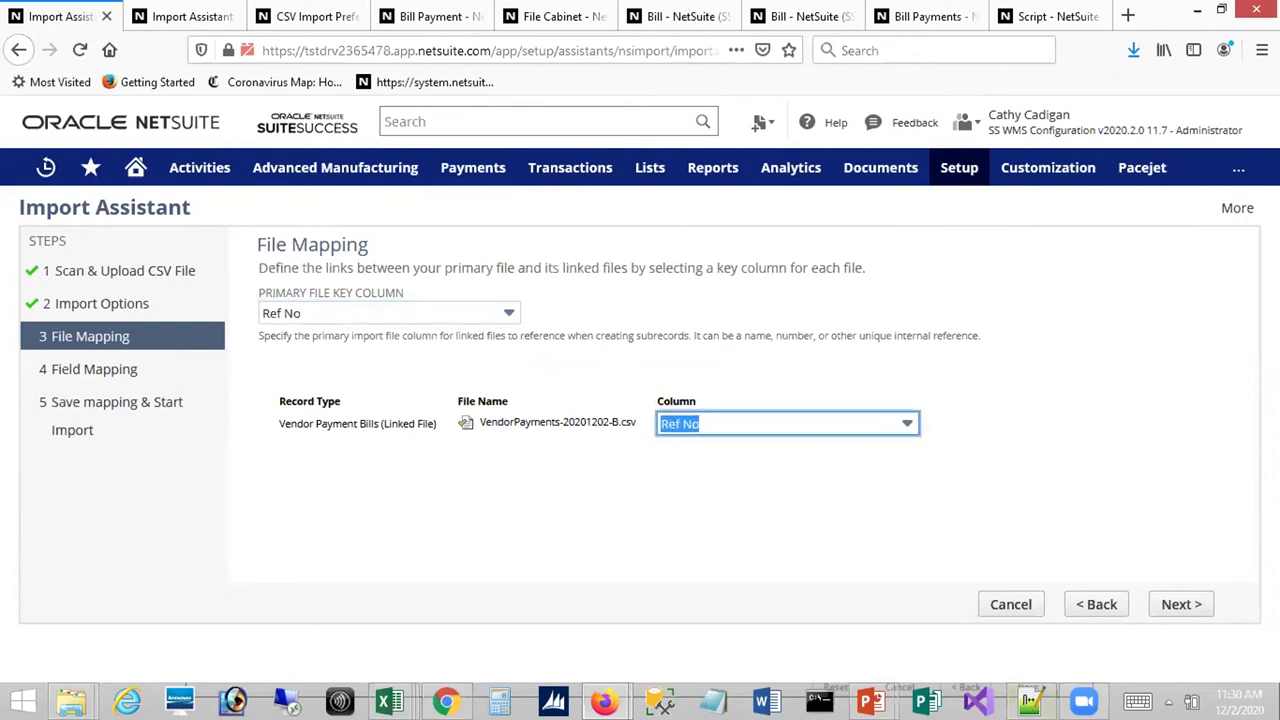
Switch to Notepad++, compare the Ref No, Vendor and InvoiceId data in the VendorPayments-20201202 B and P files, and return to NetSuite.
{"action": "key", "text": "alt+Tab"}
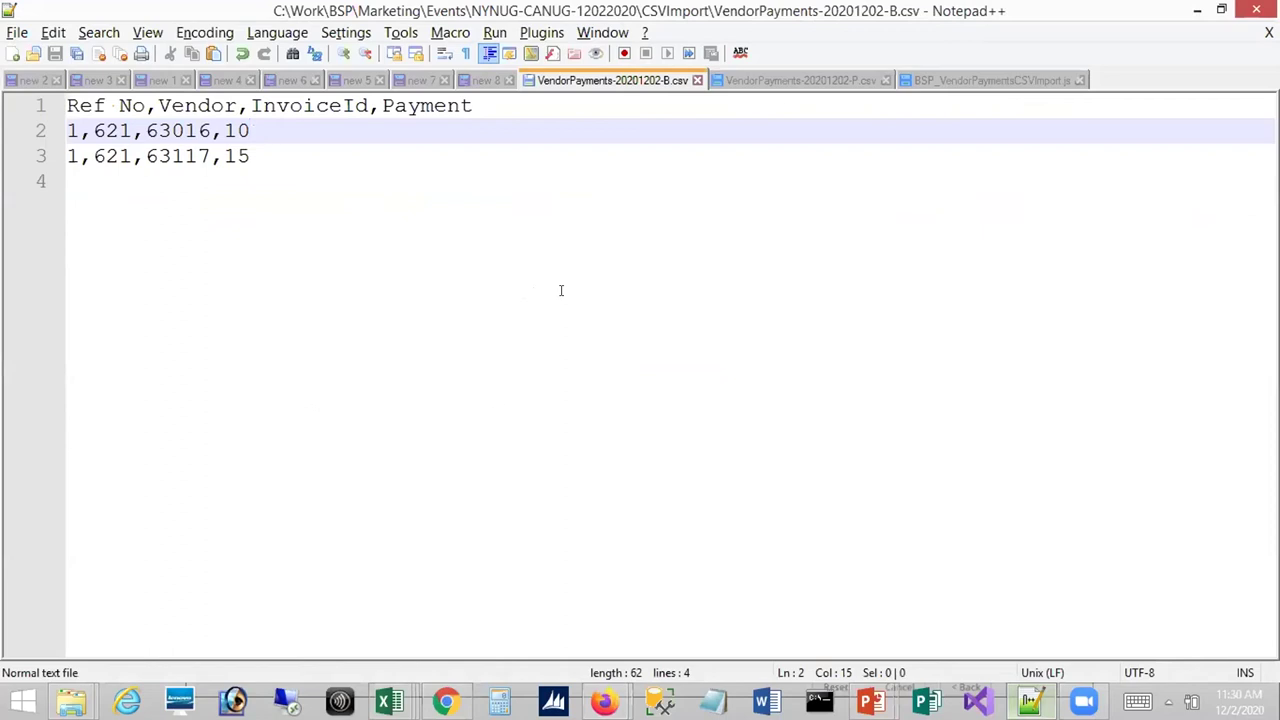
{"action": "left_click", "coordinate": [72, 131]}
{"action": "left_click", "coordinate": [72, 156]}
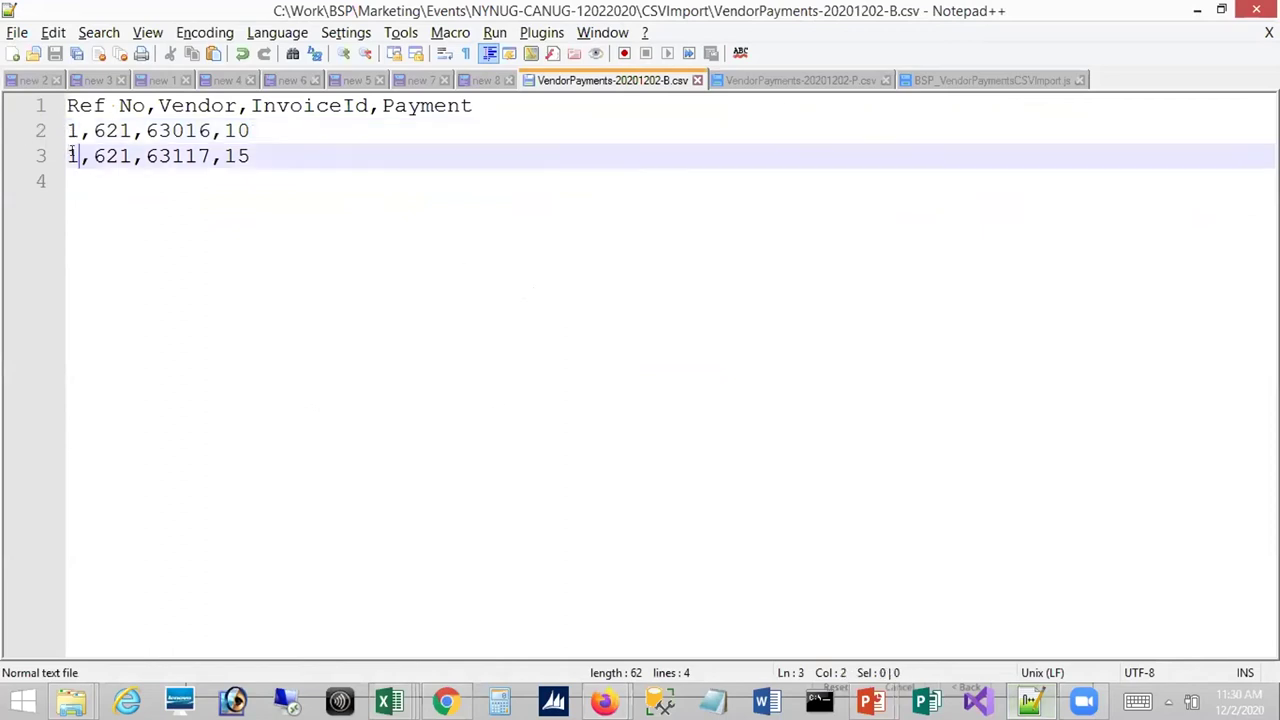
{"action": "left_click", "coordinate": [163, 131]}
{"action": "left_click", "coordinate": [167, 156]}
{"action": "left_click", "coordinate": [163, 131]}
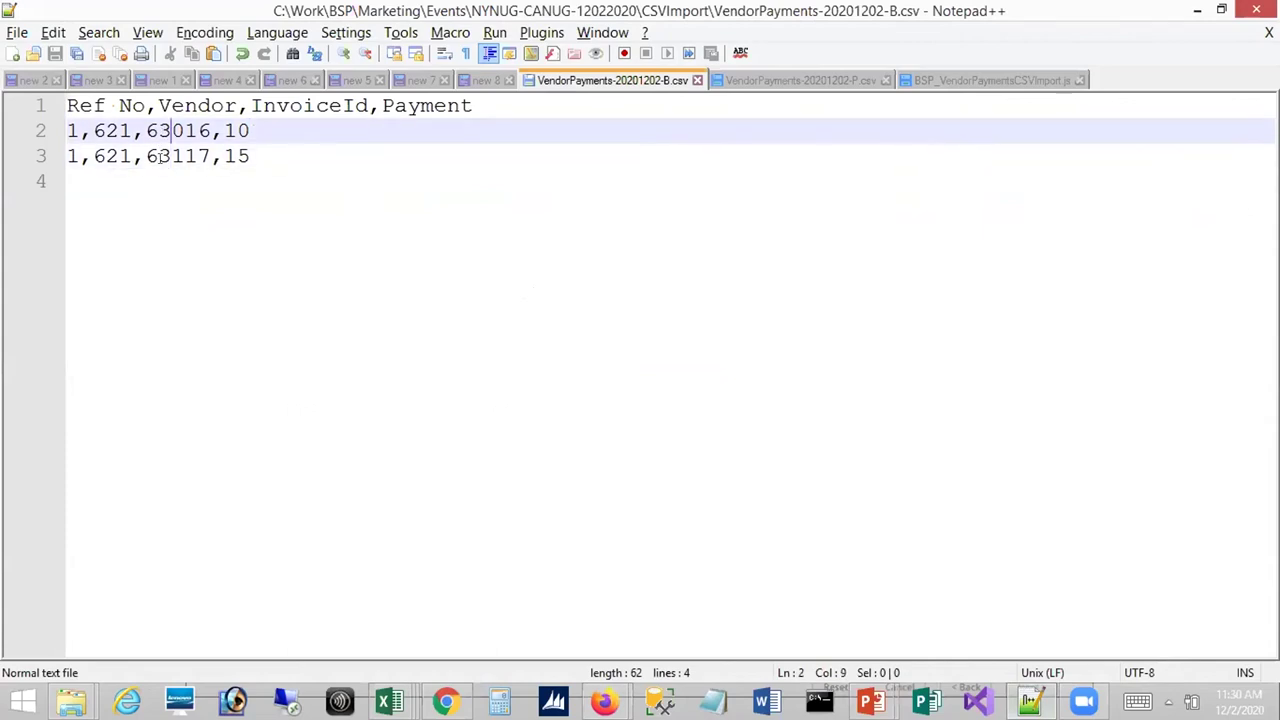
{"action": "left_click", "coordinate": [757, 80]}
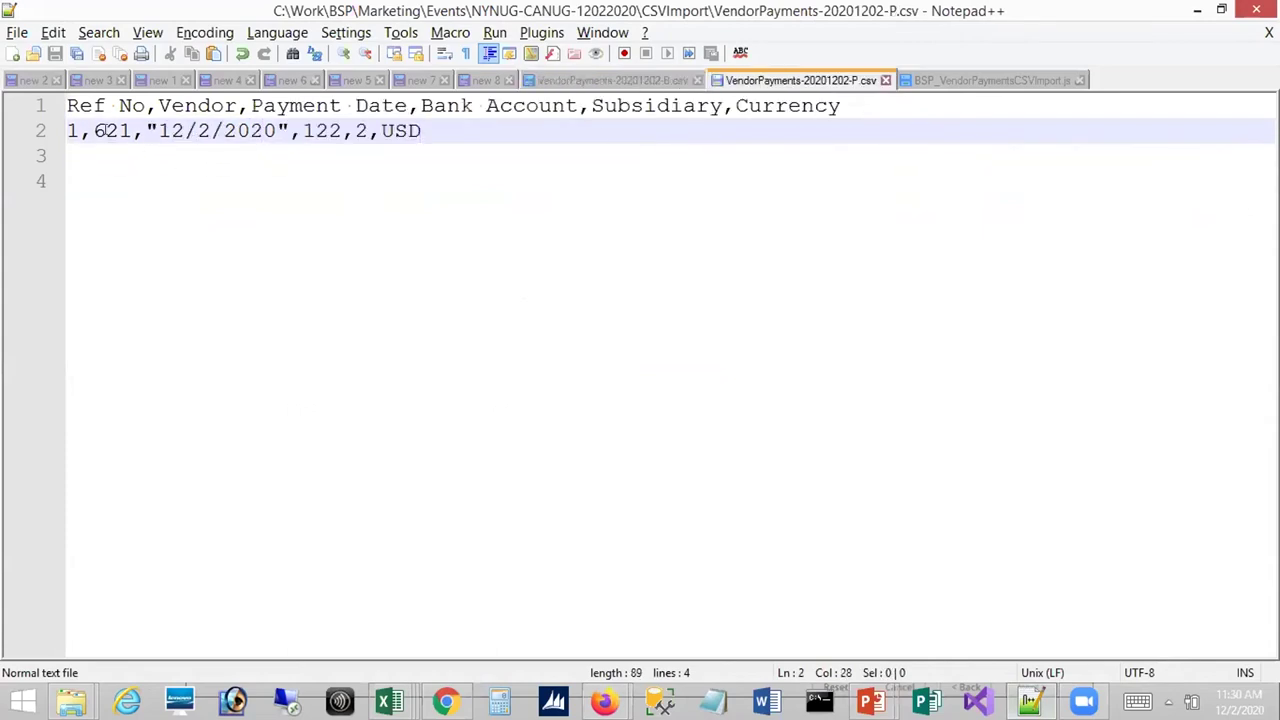
{"action": "left_click", "coordinate": [105, 130]}
{"action": "left_click", "coordinate": [91, 104]}
{"action": "key", "text": "alt+Tab"}
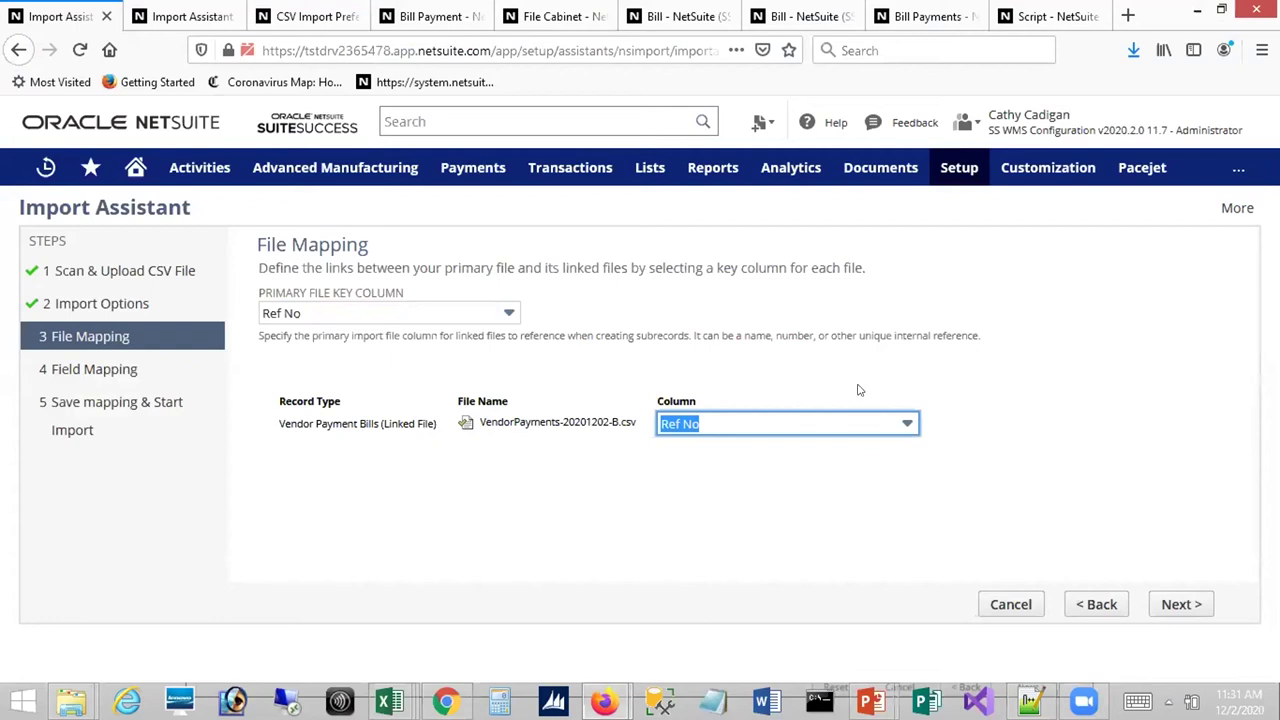
Advance to the Field Mapping stage and map Vendor from VendorPayments-20201202-P.csv to Vendor Payment : Payee.
{"action": "left_click", "coordinate": [1180, 605]}
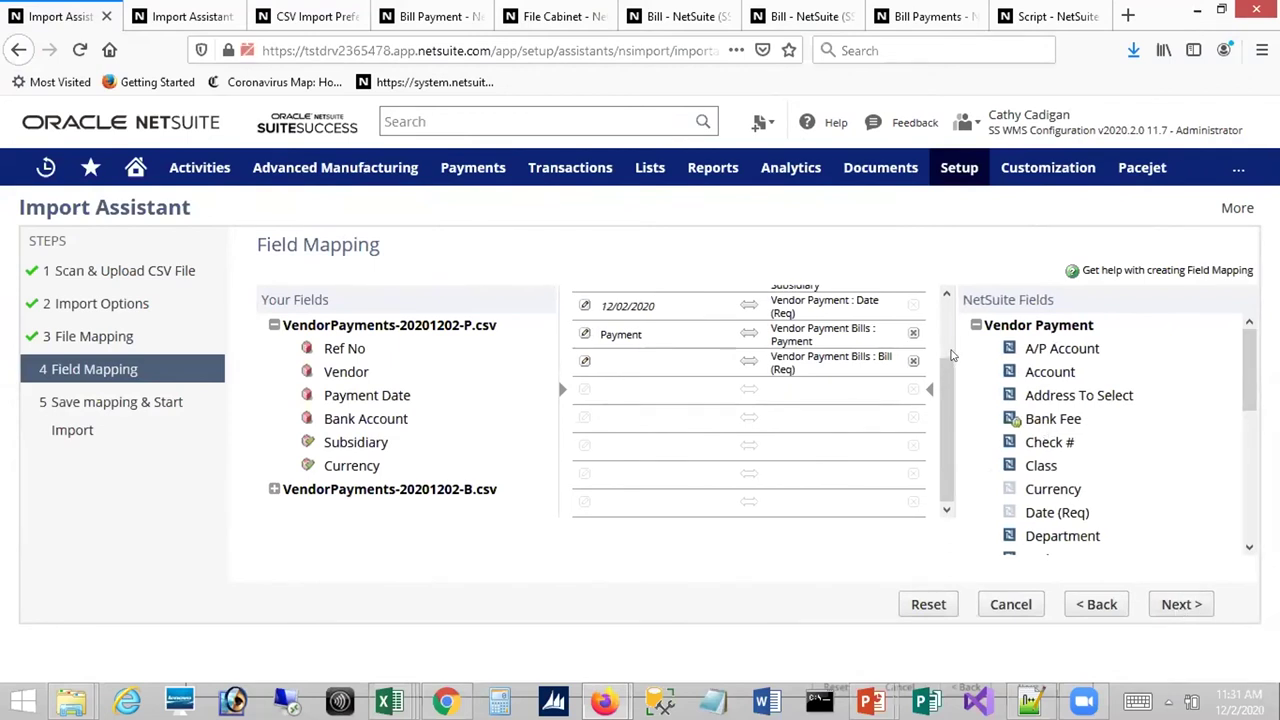
{"action": "scroll", "coordinate": [948, 350], "scroll_direction": "up", "scroll_amount": 2}
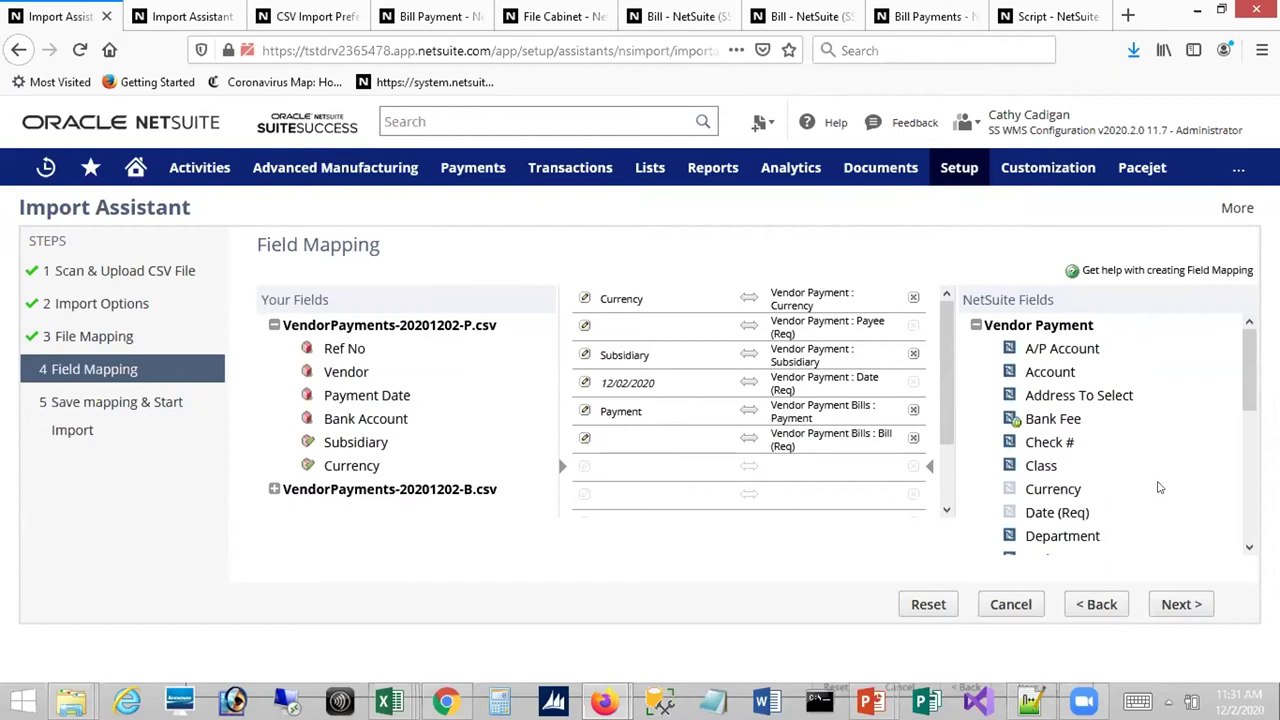
{"action": "left_click", "coordinate": [598, 296]}
{"action": "left_click", "coordinate": [857, 330]}
{"action": "left_click", "coordinate": [337, 373]}
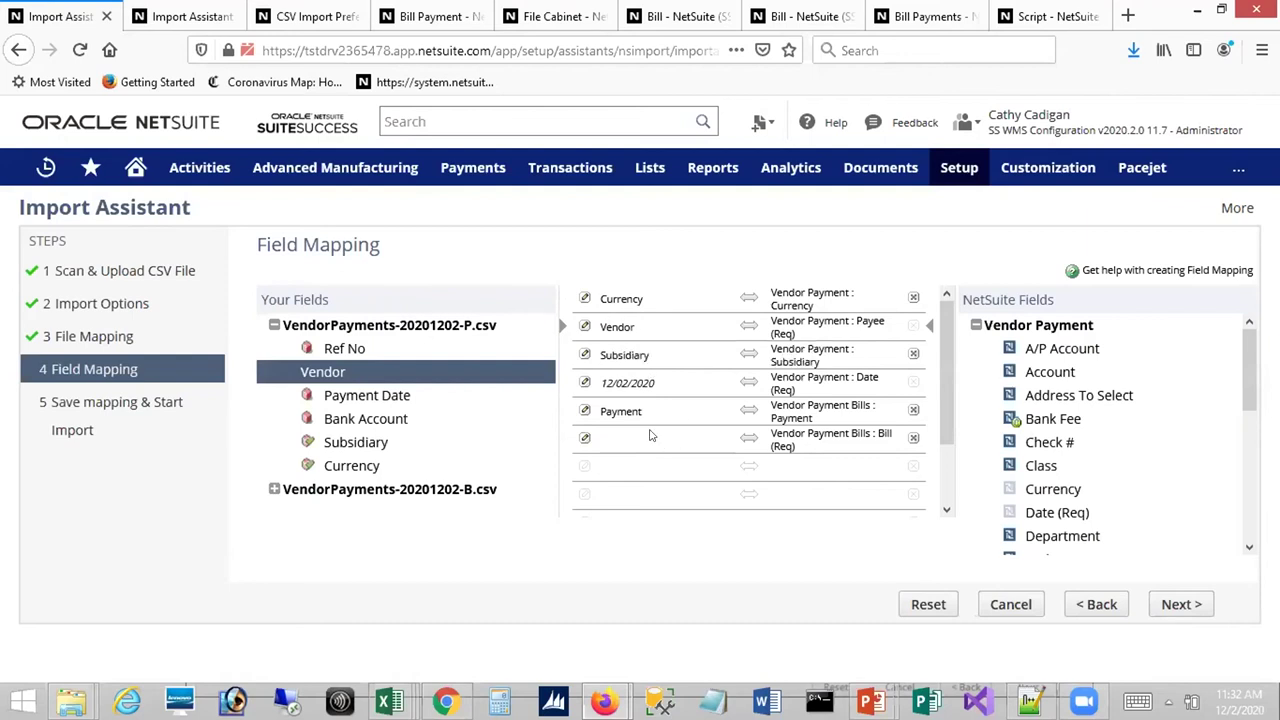
Map InvoiceId from VendorPayments-20201202-B.csv to Vendor Payment Bills : Bill, and Payment Date from the primary file to Vendor Payment : Date.
{"action": "left_click", "coordinate": [842, 445]}
{"action": "left_click", "coordinate": [273, 489]}
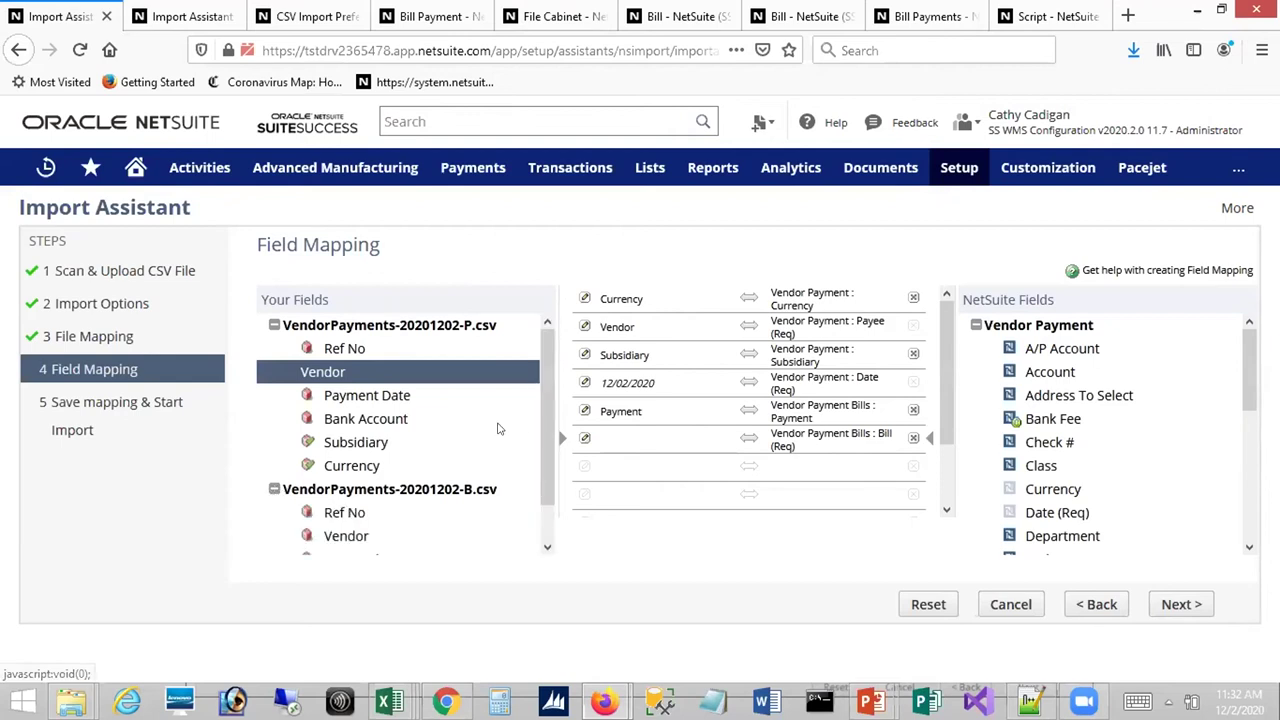
{"action": "scroll", "coordinate": [540, 450], "scroll_direction": "down", "scroll_amount": 1}
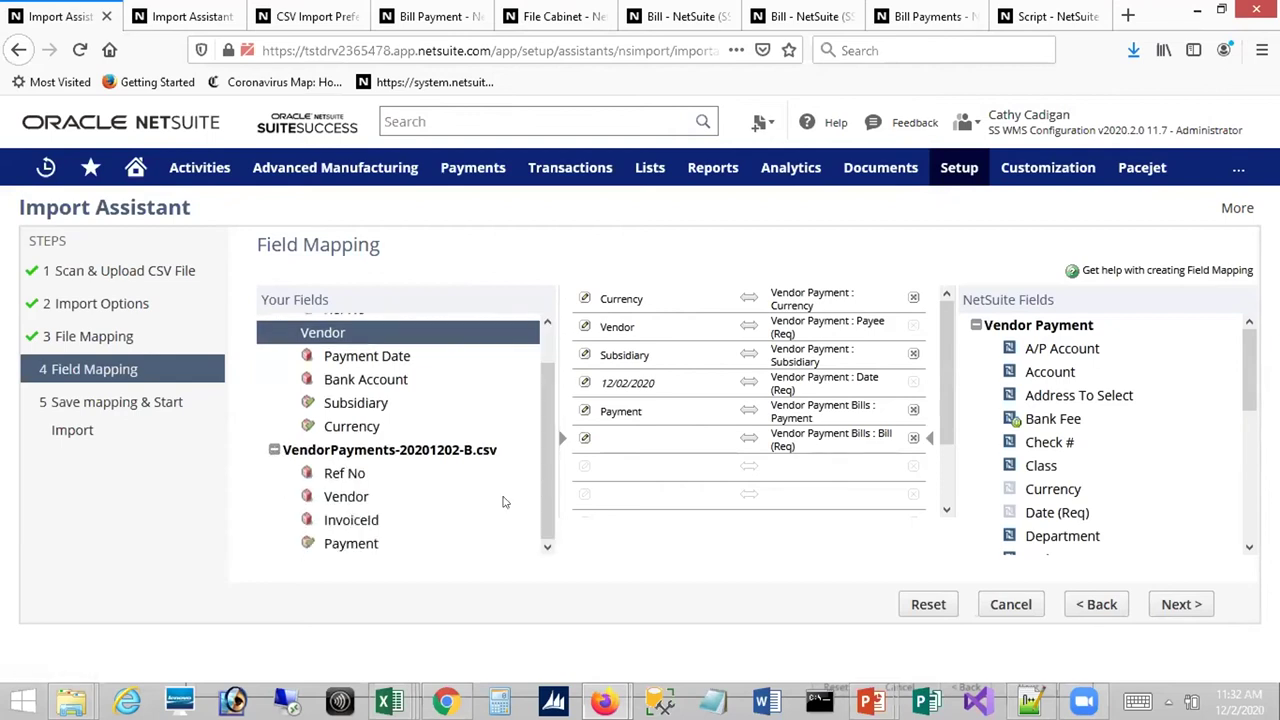
{"action": "left_click", "coordinate": [342, 521]}
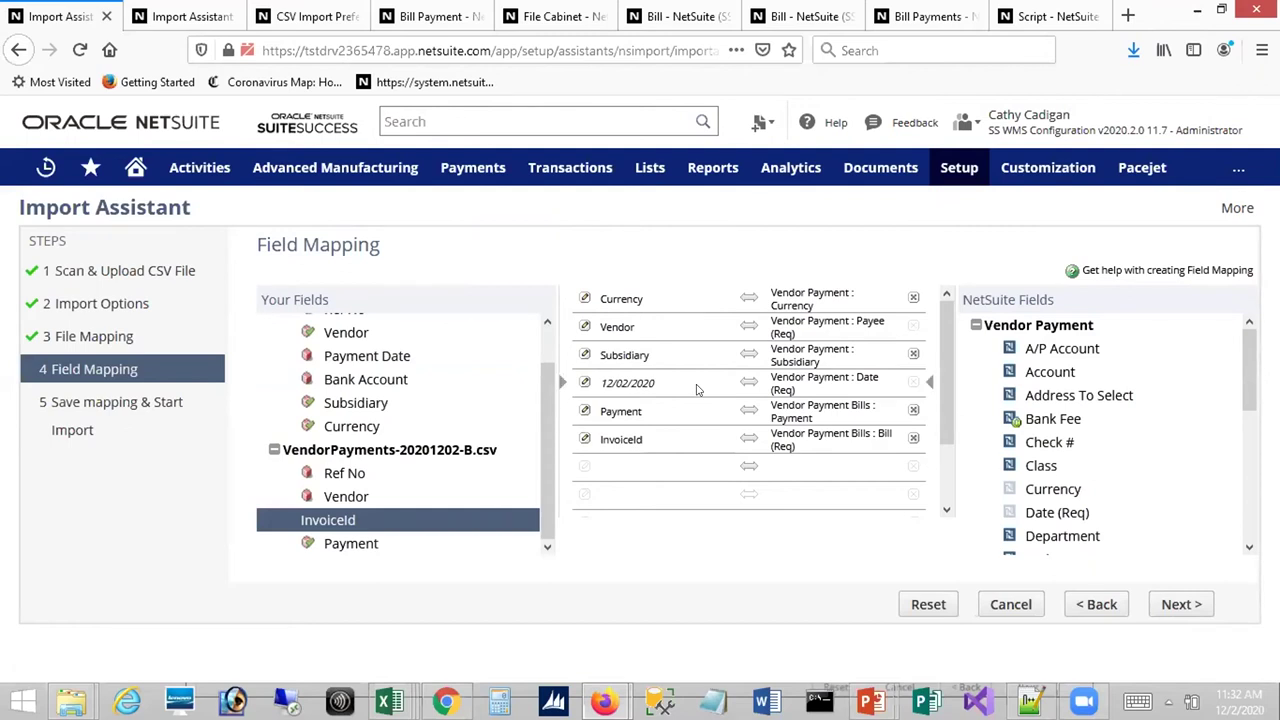
{"action": "left_click", "coordinate": [355, 357]}
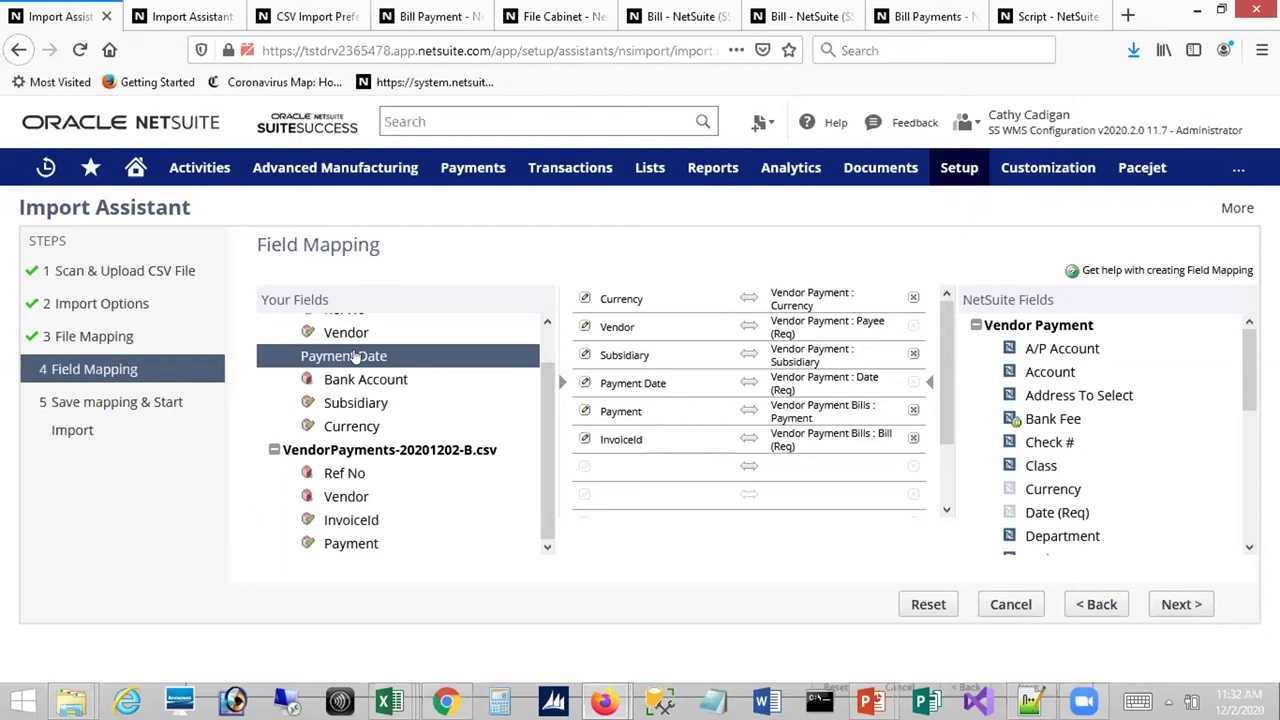
{"action": "scroll", "coordinate": [950, 362], "scroll_direction": "down", "scroll_amount": 2}
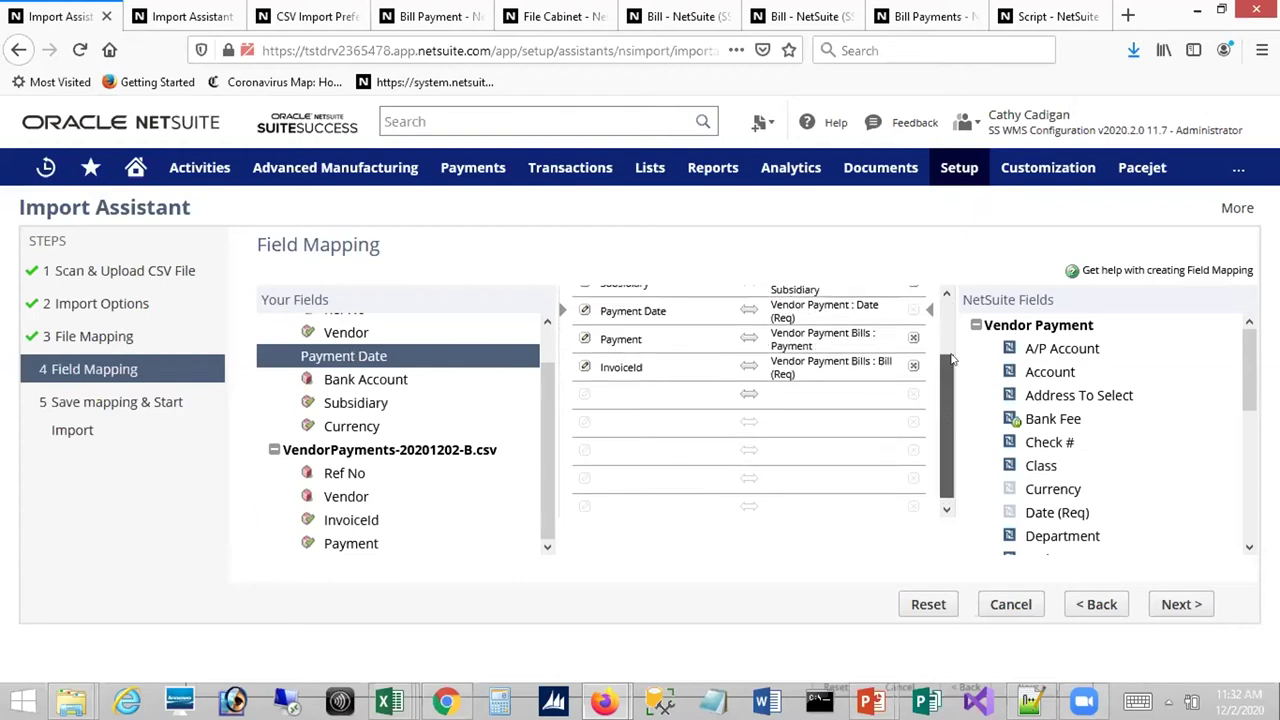
{"action": "scroll", "coordinate": [952, 358], "scroll_direction": "up", "scroll_amount": 2}
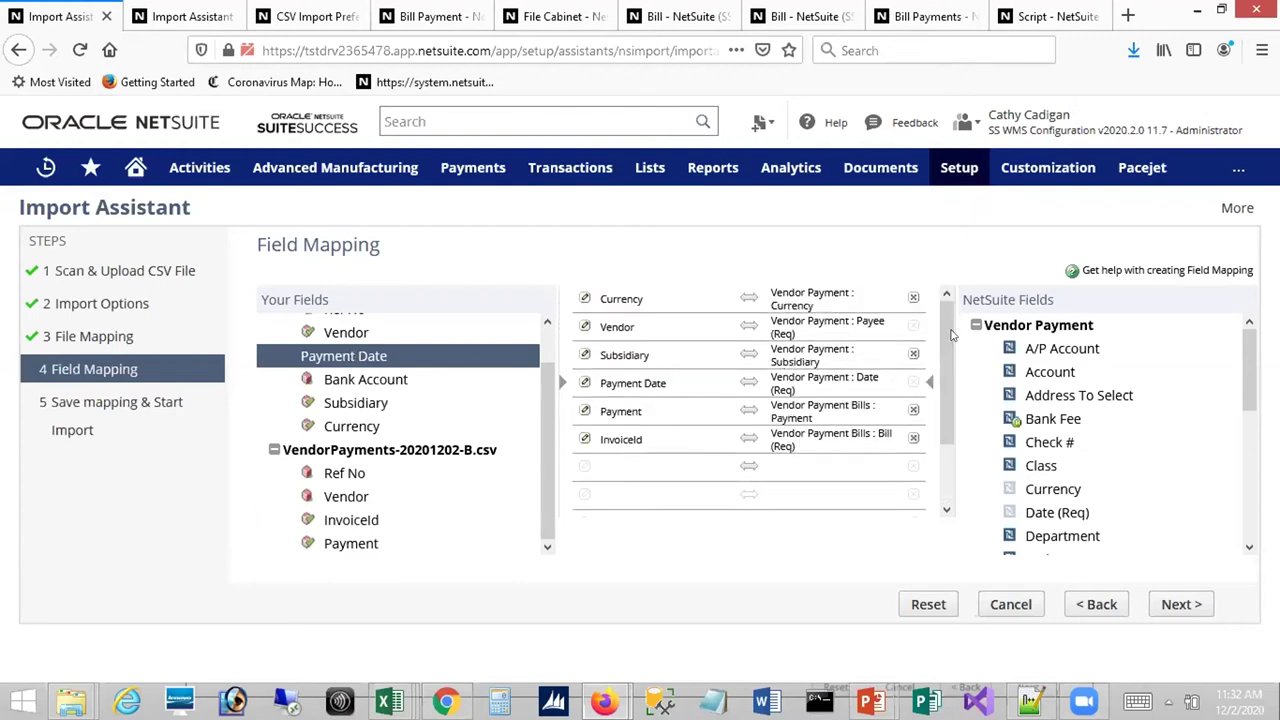
Set the reference type of the Payee field mapping to Internal ID.
{"action": "left_click", "coordinate": [584, 328]}
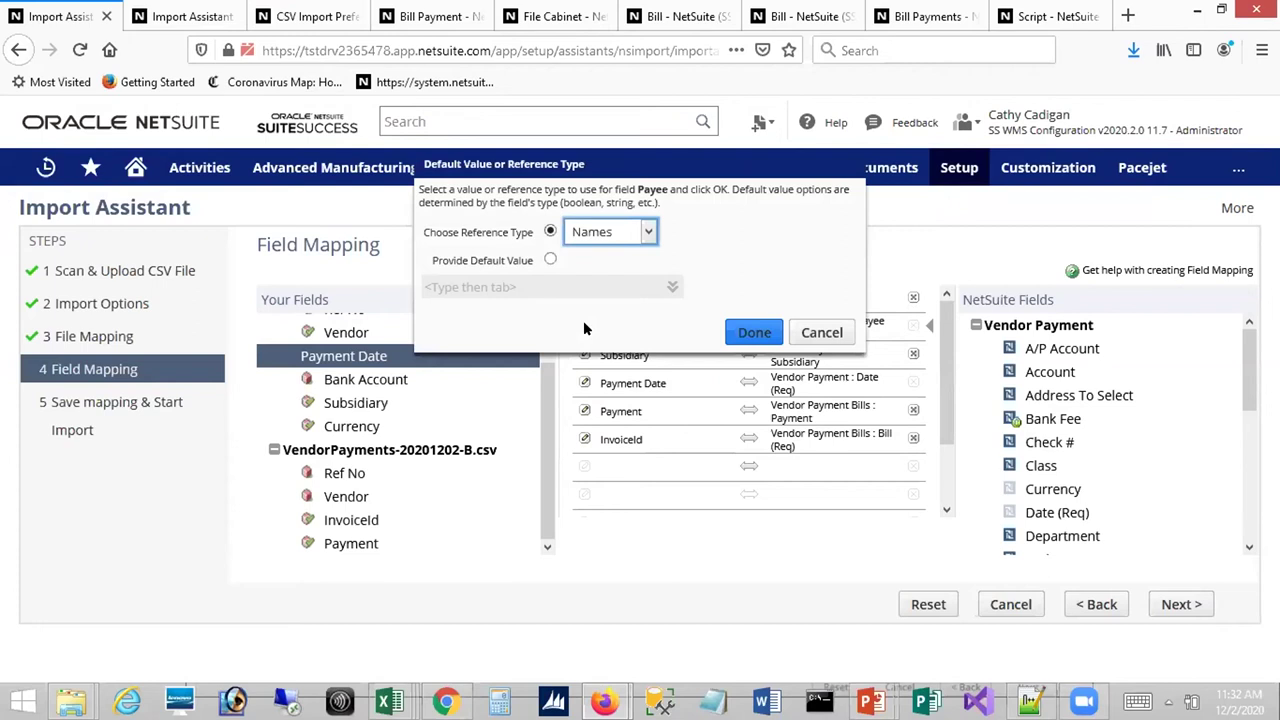
{"action": "left_click", "coordinate": [650, 233]}
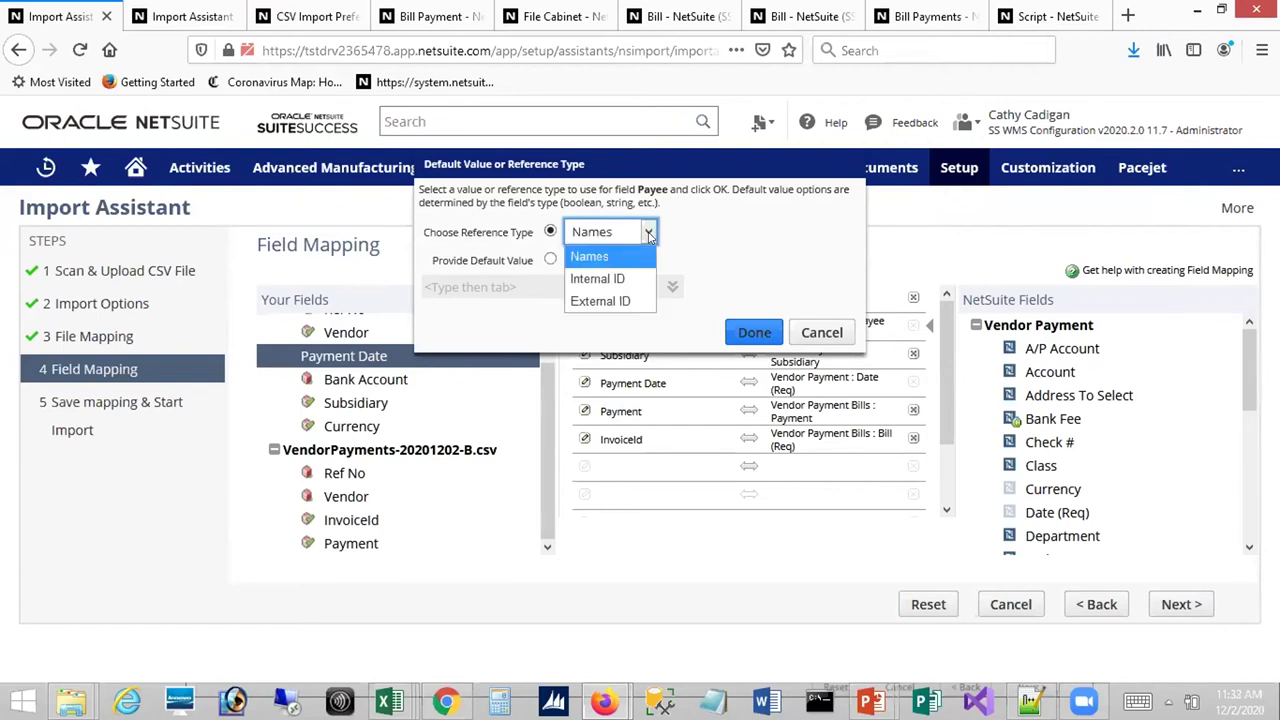
{"action": "left_click", "coordinate": [617, 280]}
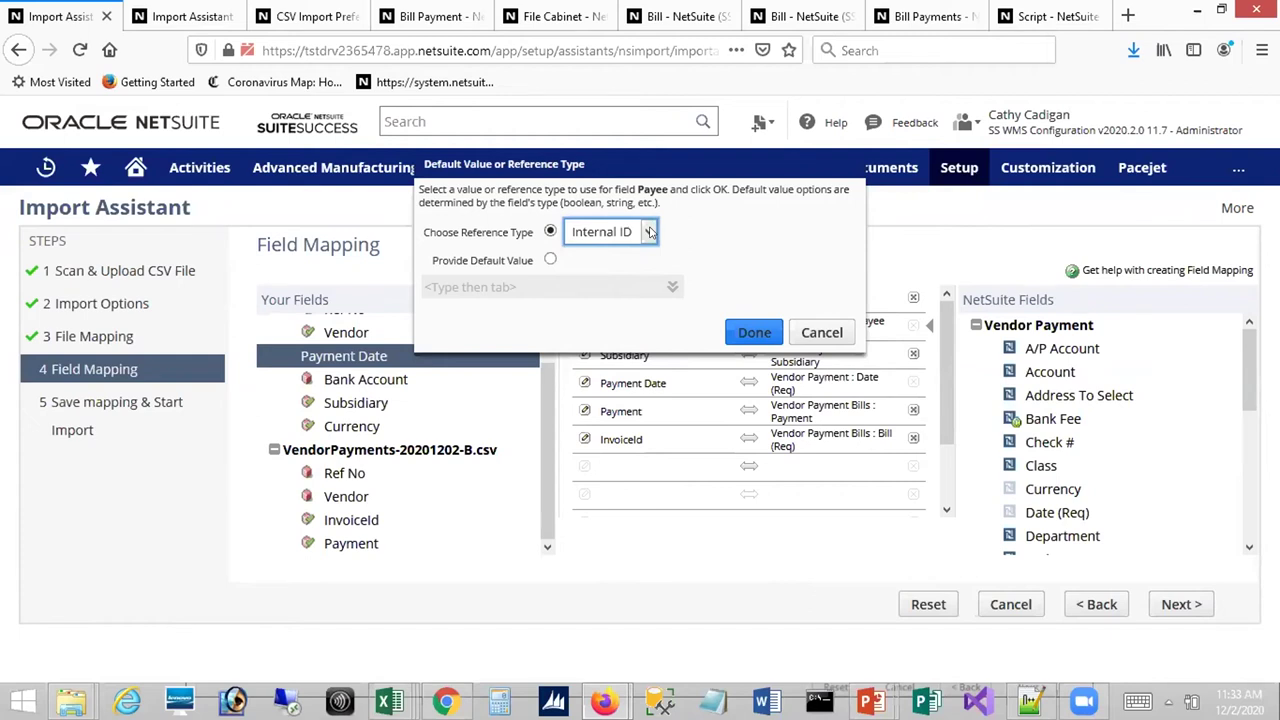
{"action": "left_click", "coordinate": [752, 332]}
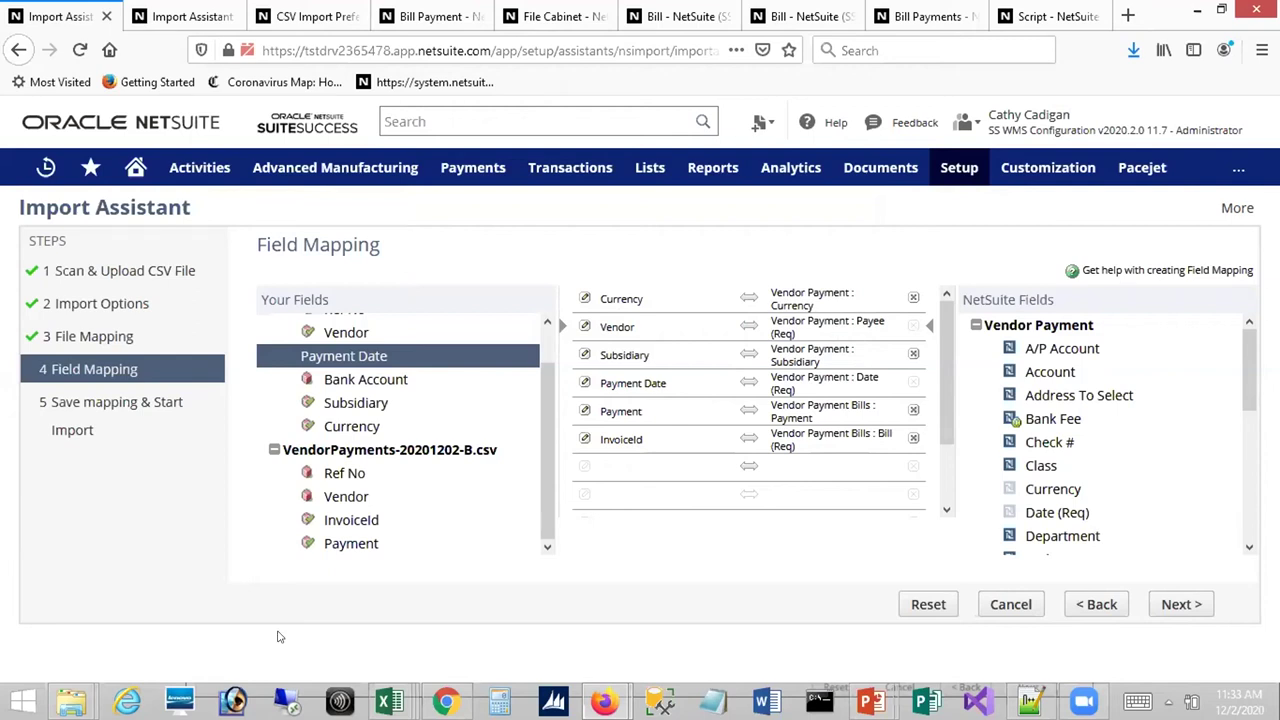
Switch to Journal Entry Template.xlsx in Excel, examine the field descriptions on the JournalEntryTemplate sheet, and return to NetSuite.
{"action": "left_click", "coordinate": [392, 703]}
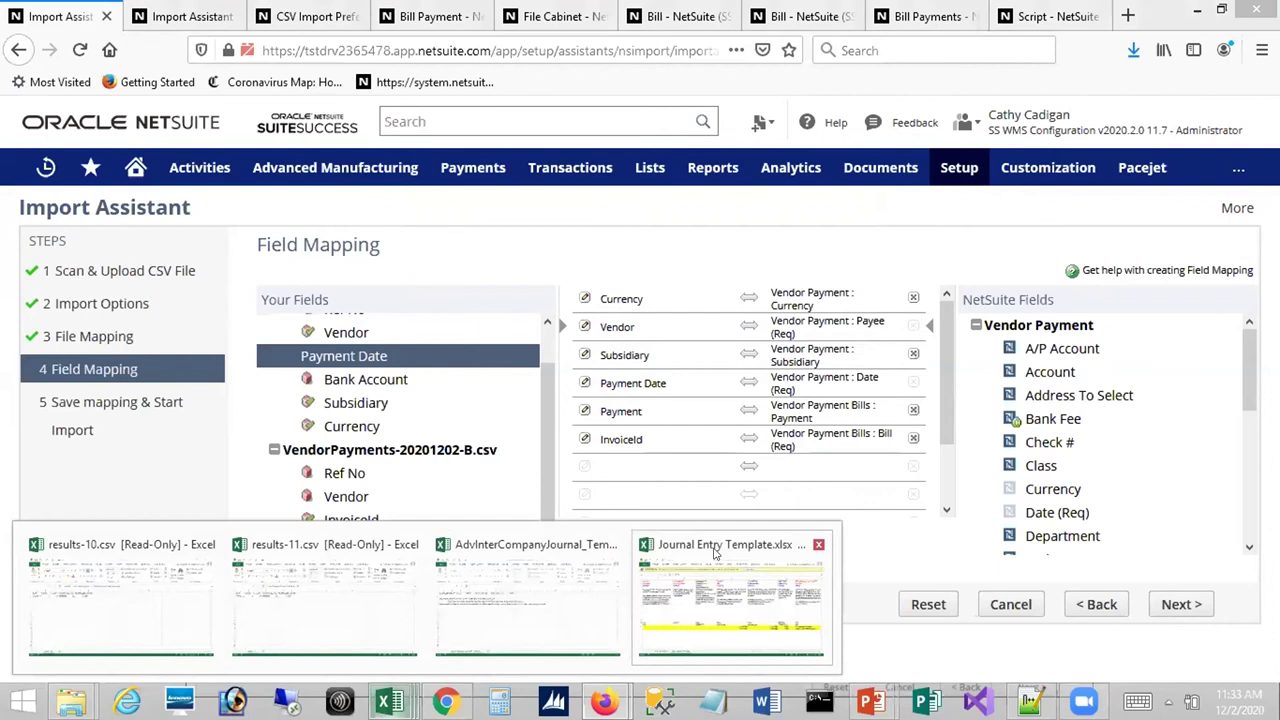
{"action": "left_click", "coordinate": [704, 580]}
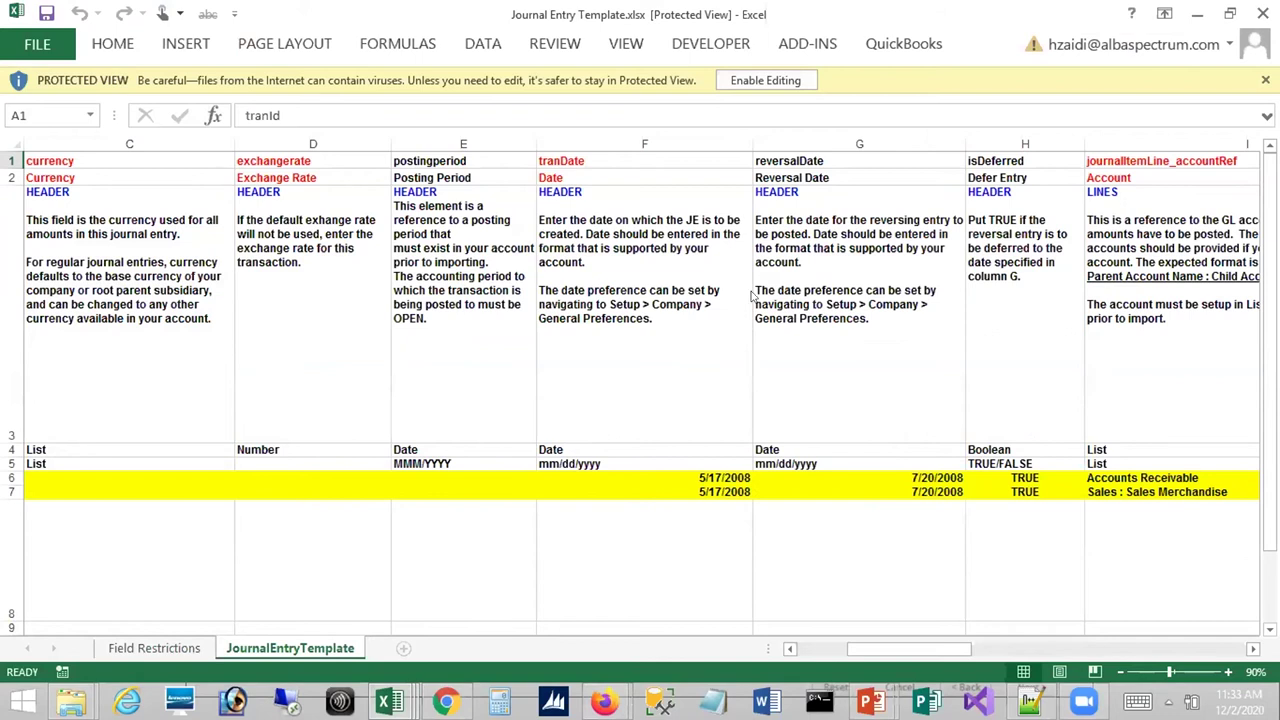
{"action": "key", "text": "alt+Tab"}
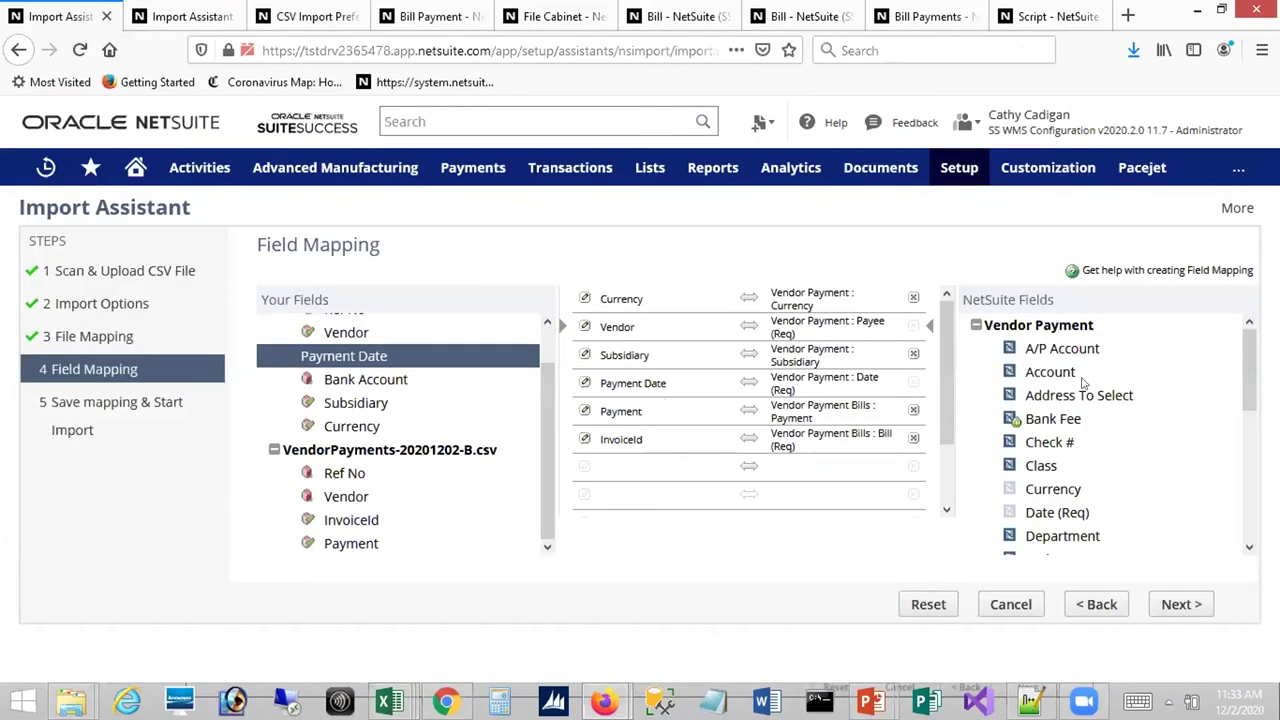
Advance to the Save mapping & Start Import stage and view the available save and run choices.
{"action": "left_click", "coordinate": [1180, 606]}
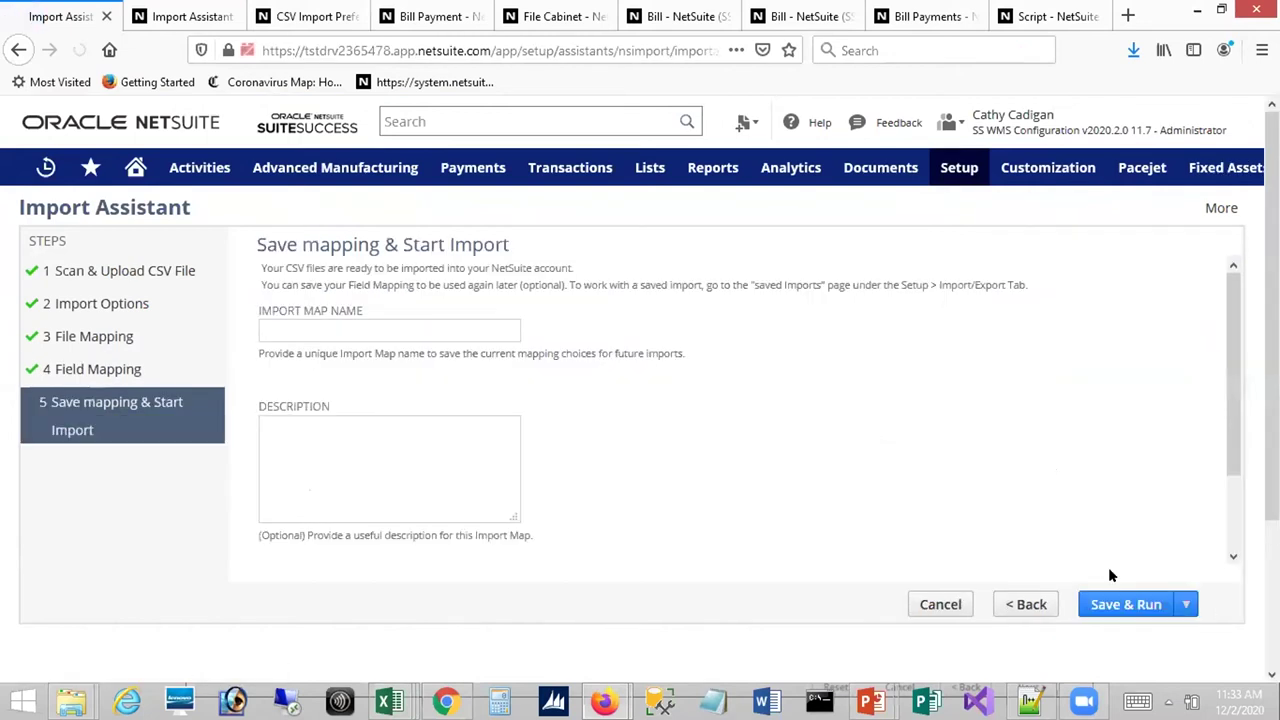
{"action": "mouse_move", "coordinate": [1100, 606]}
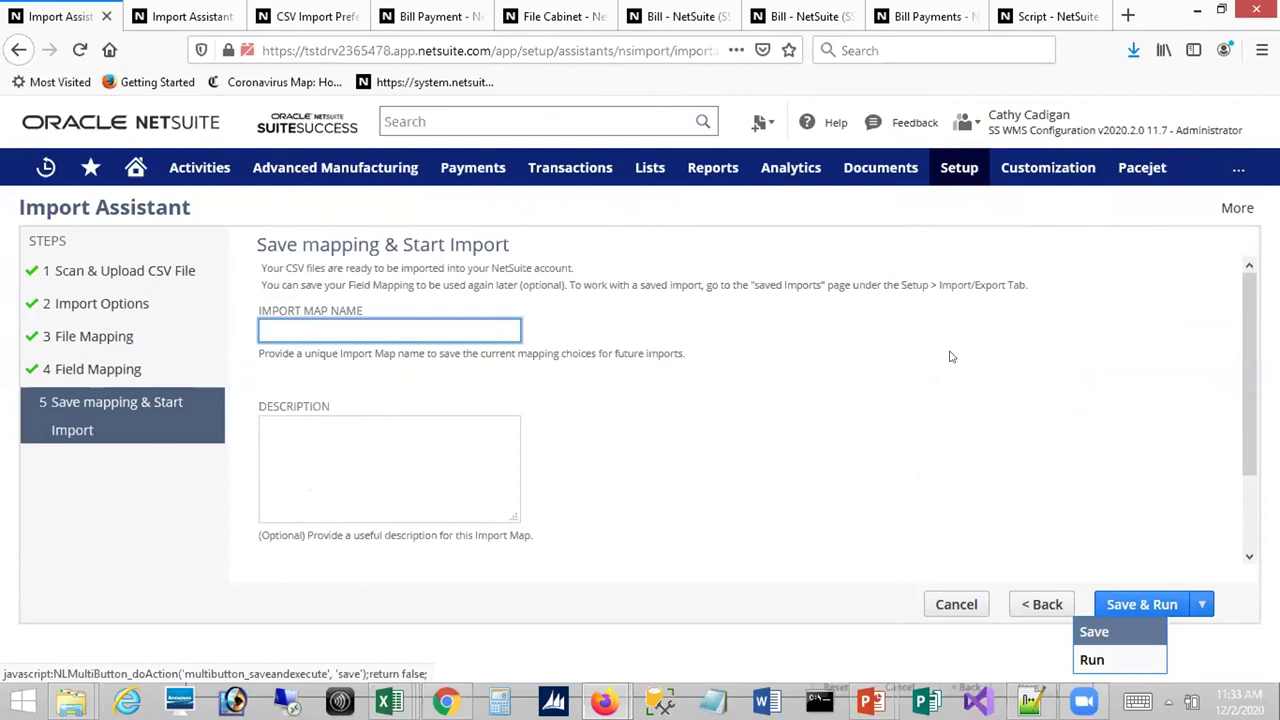
Open the Saved CSV Imports list, view the field map of Vendor Payment Import v1, and close it.
{"action": "mouse_move", "coordinate": [958, 167]}
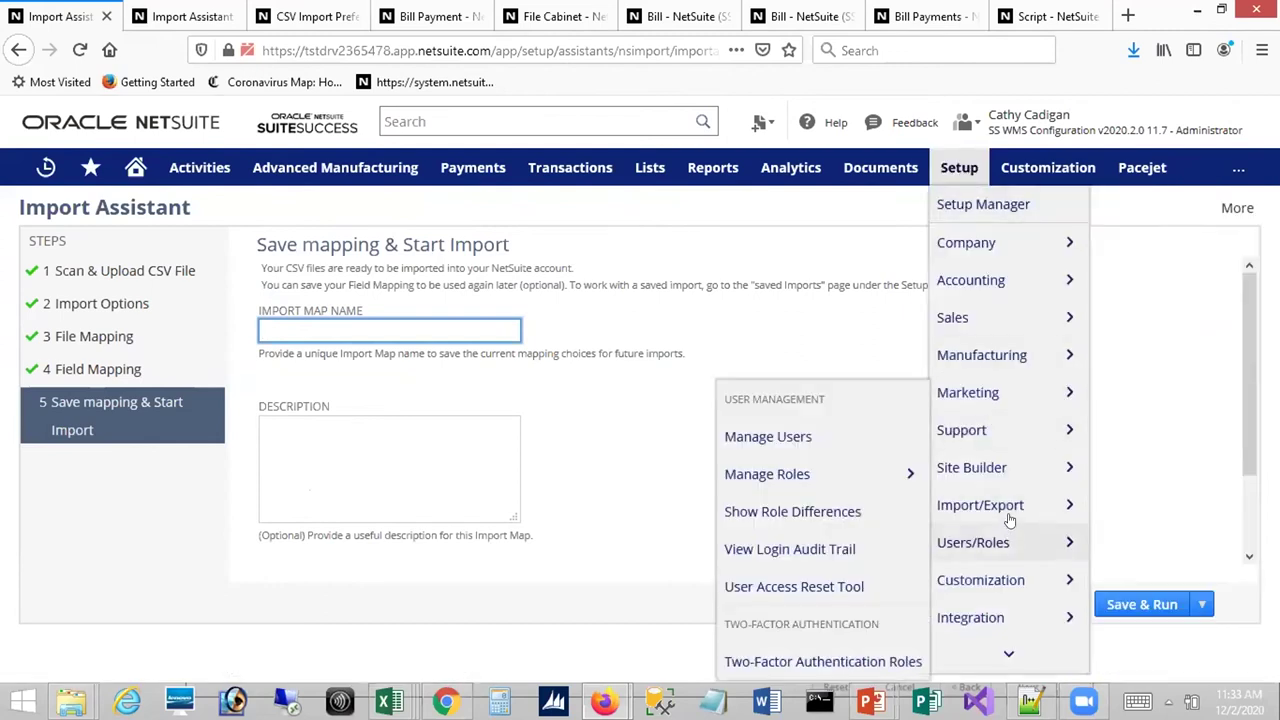
{"action": "mouse_move", "coordinate": [1003, 510]}
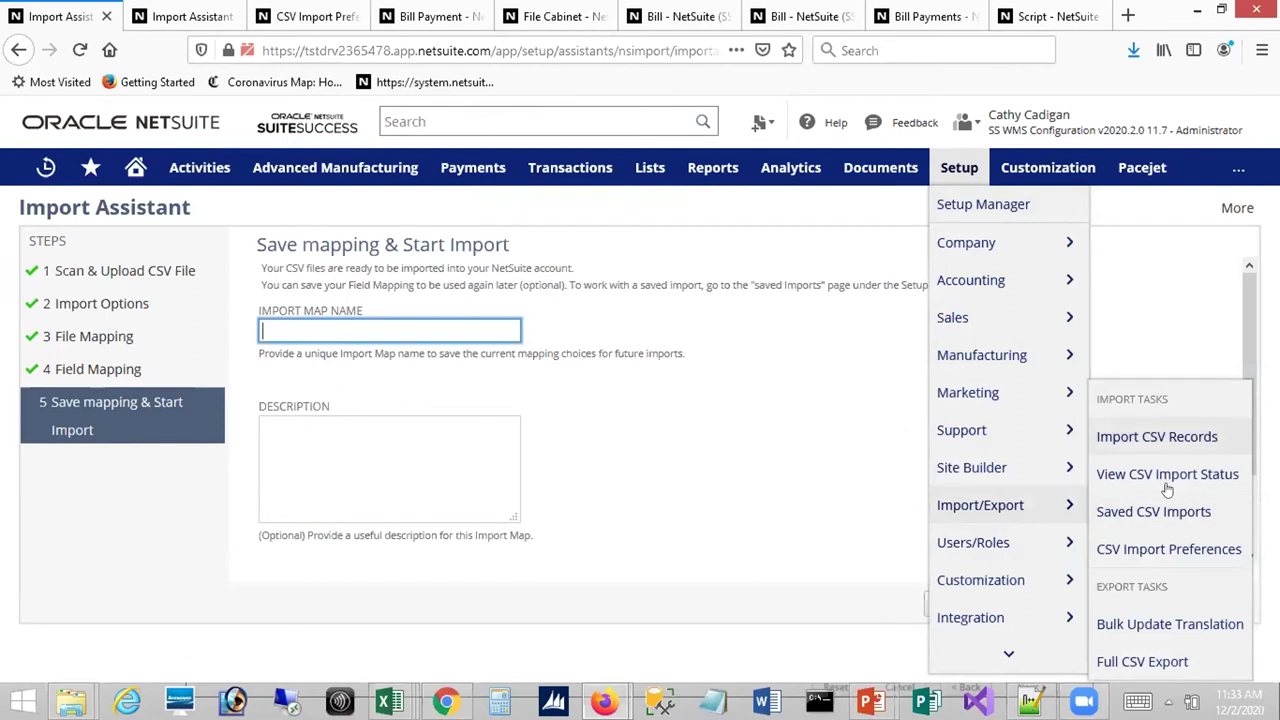
{"action": "left_click", "coordinate": [1151, 512]}
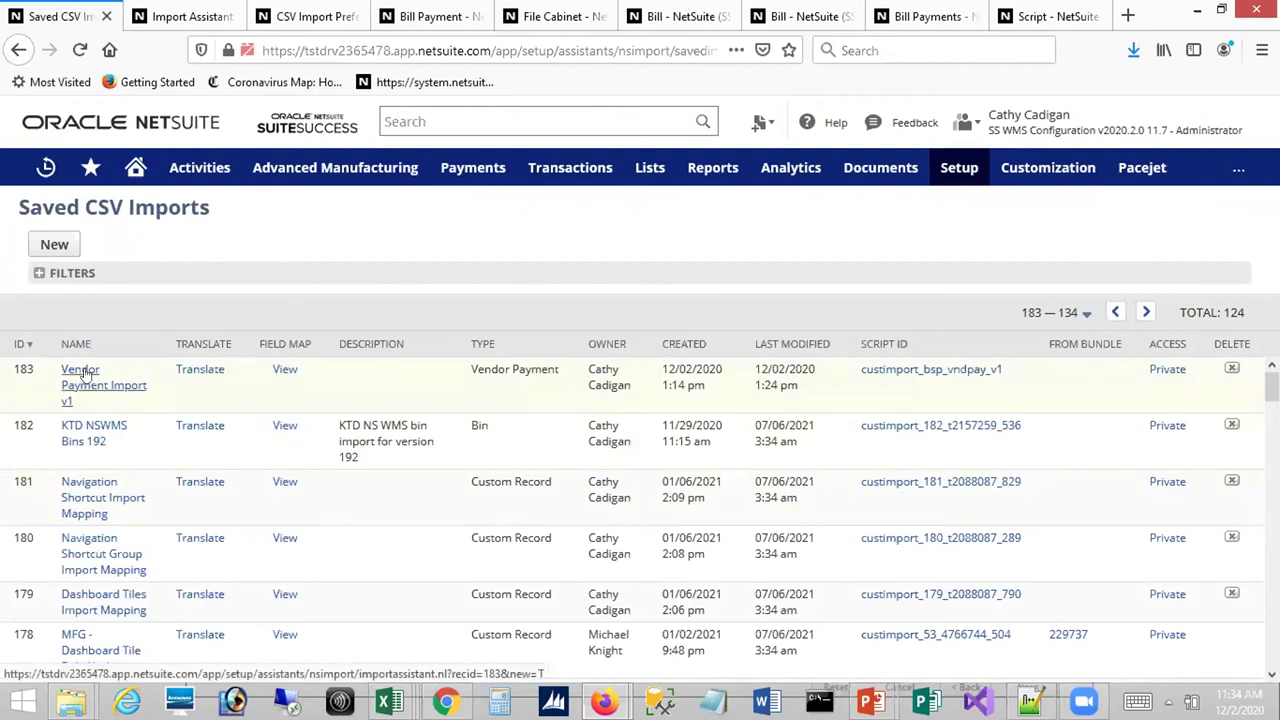
{"action": "left_click", "coordinate": [285, 370]}
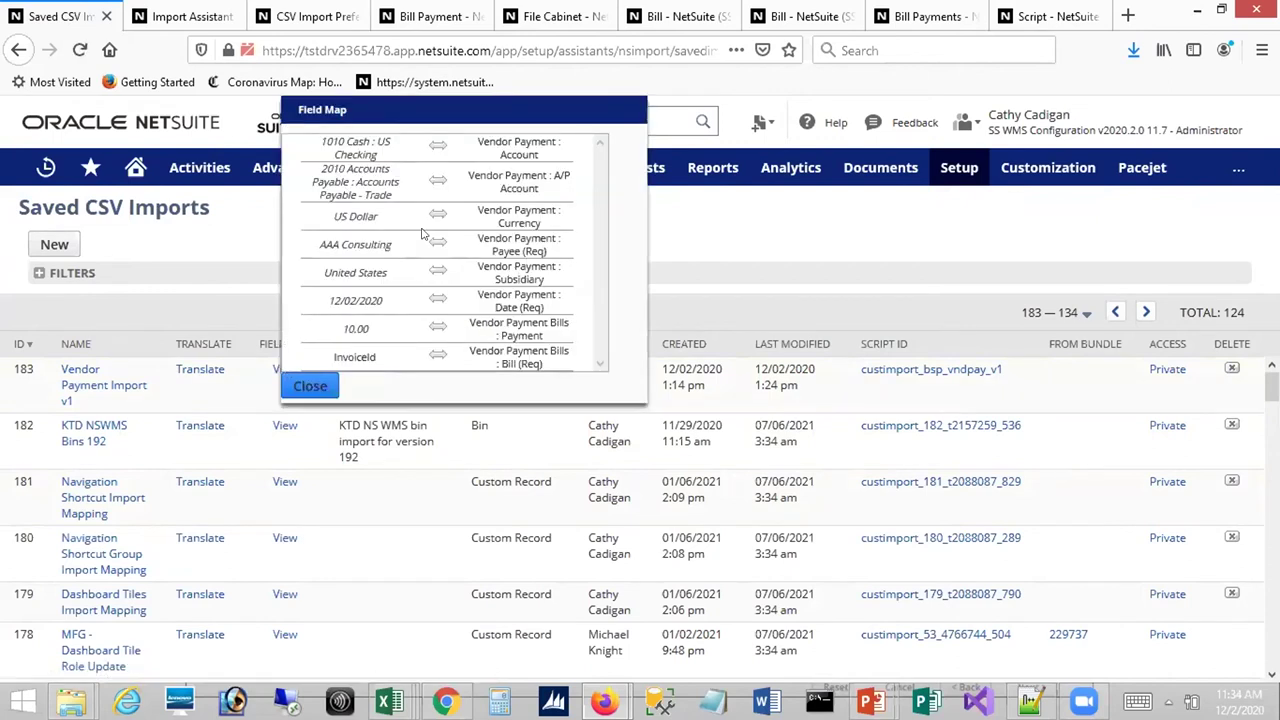
{"action": "left_click", "coordinate": [310, 386]}
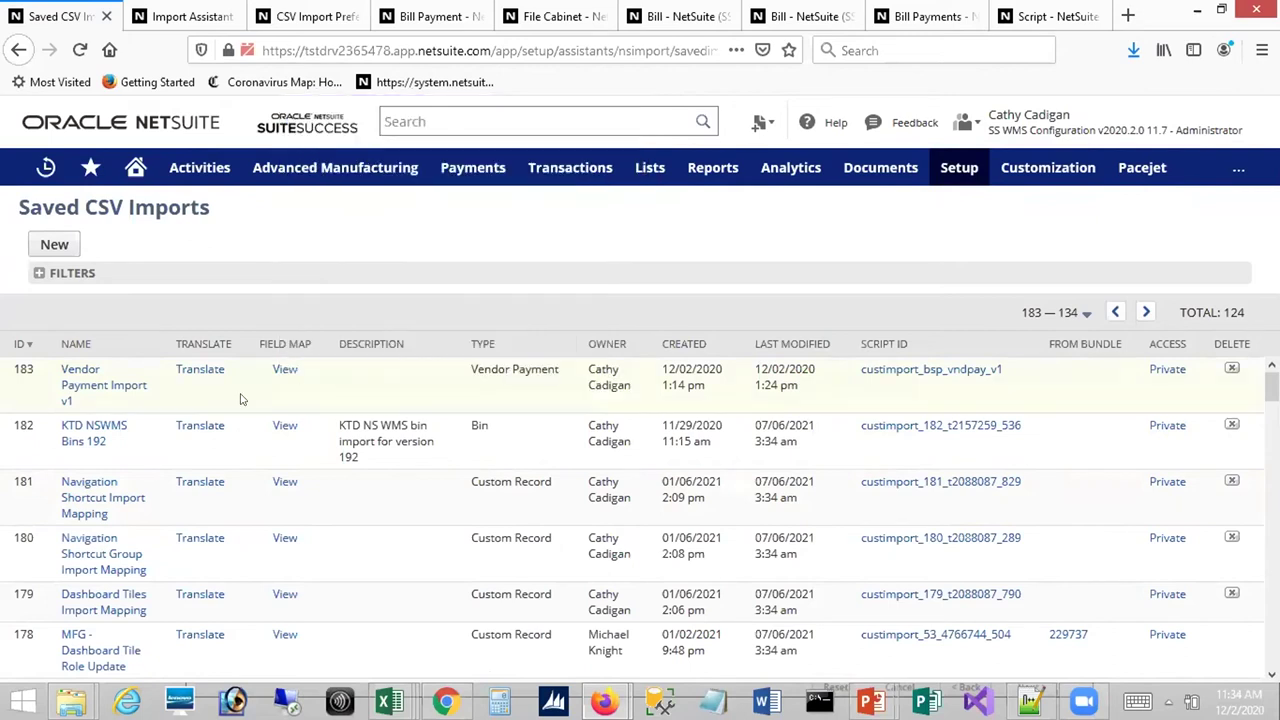
Open the saved import Vendor Payment Import v1 and select VendorPayments-20201202-P.csv as its primary Vendor Payment file.
{"action": "left_click", "coordinate": [67, 369]}
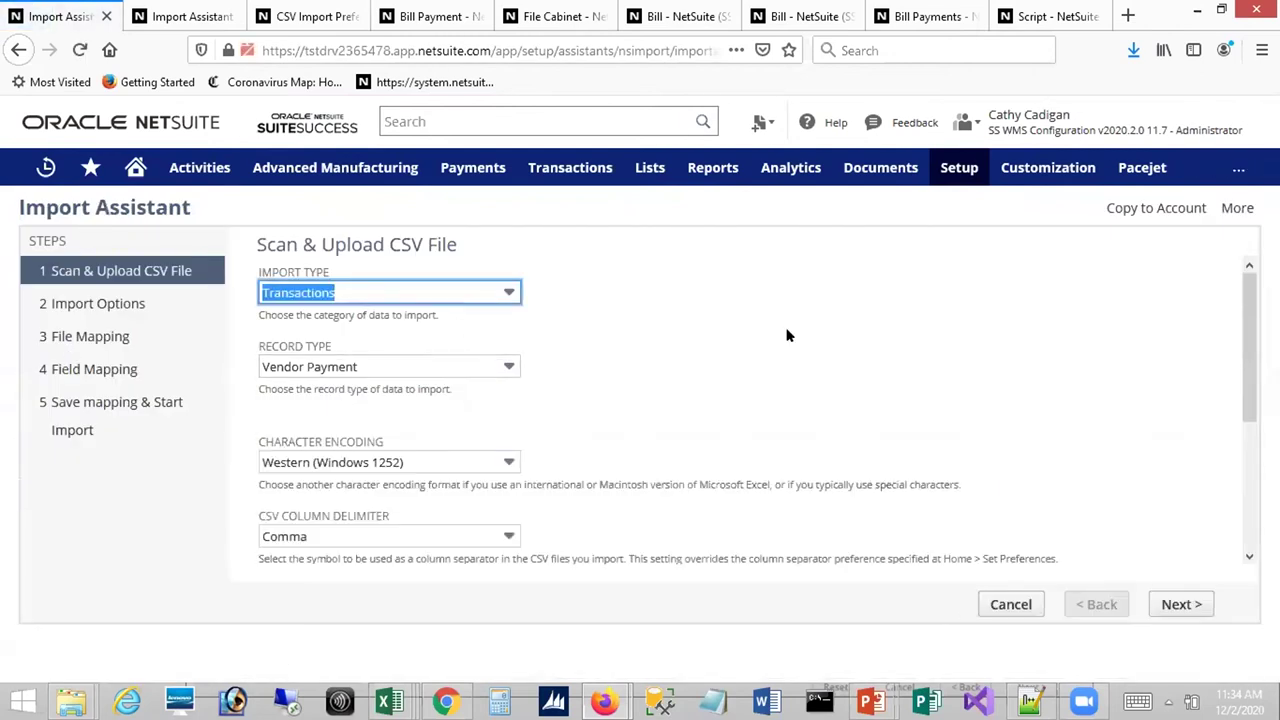
{"action": "scroll", "coordinate": [1251, 436], "scroll_direction": "down", "scroll_amount": 3}
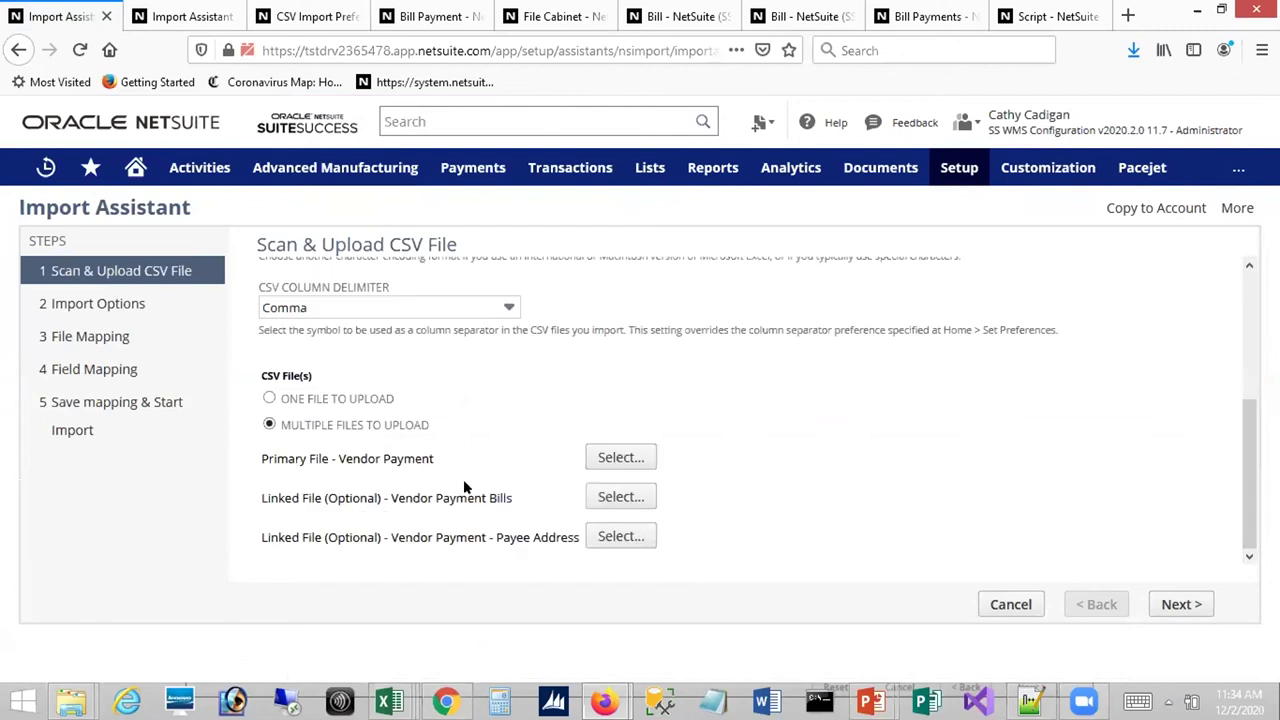
{"action": "left_click", "coordinate": [620, 457]}
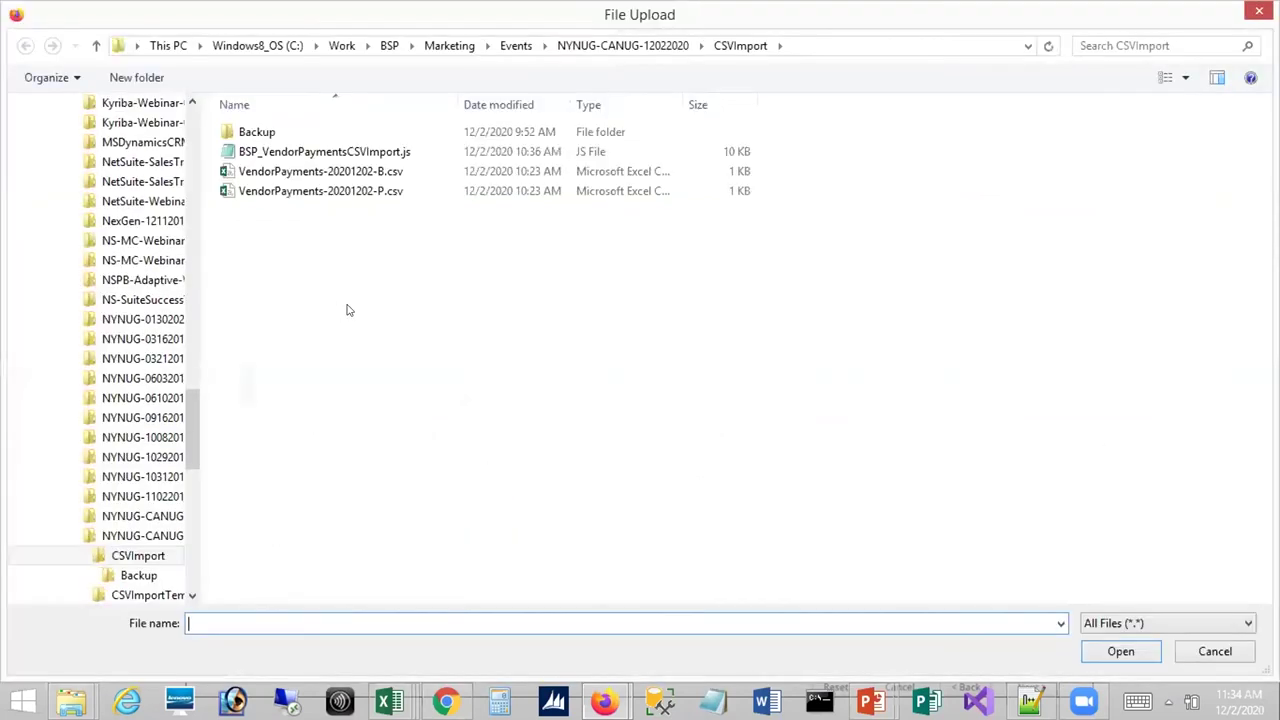
{"action": "left_click", "coordinate": [332, 199]}
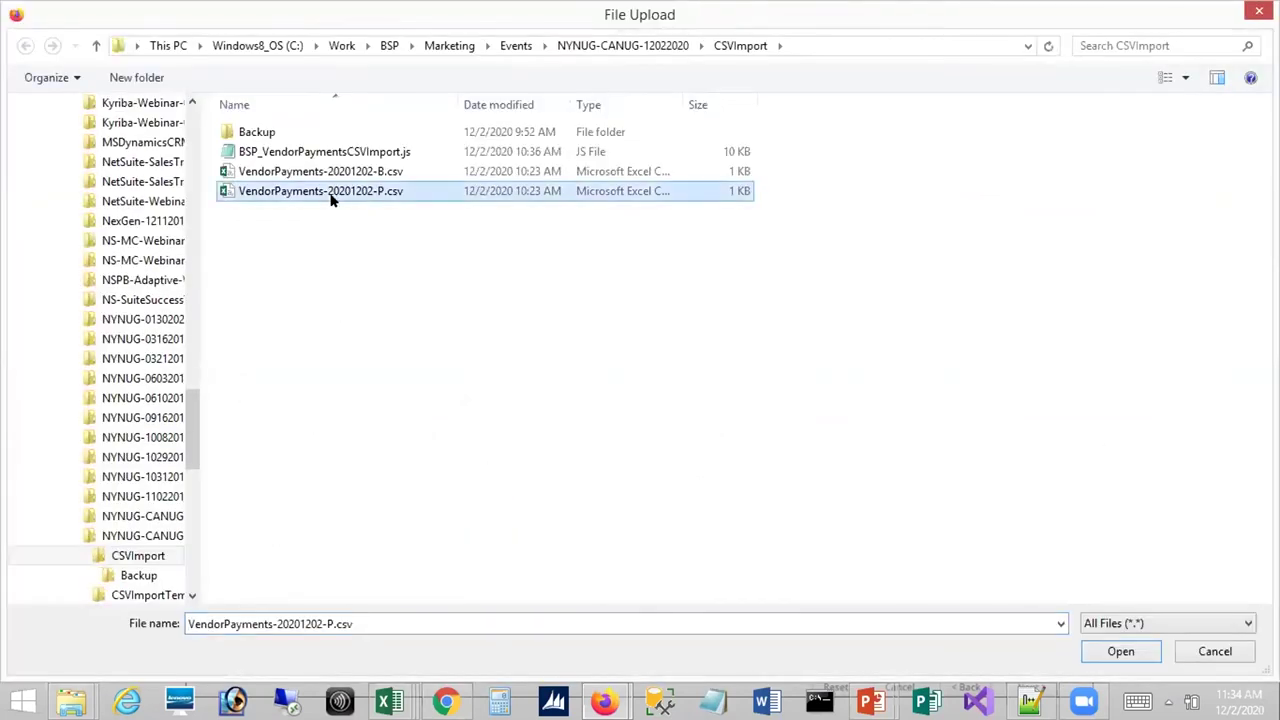
{"action": "double_click", "coordinate": [332, 199]}
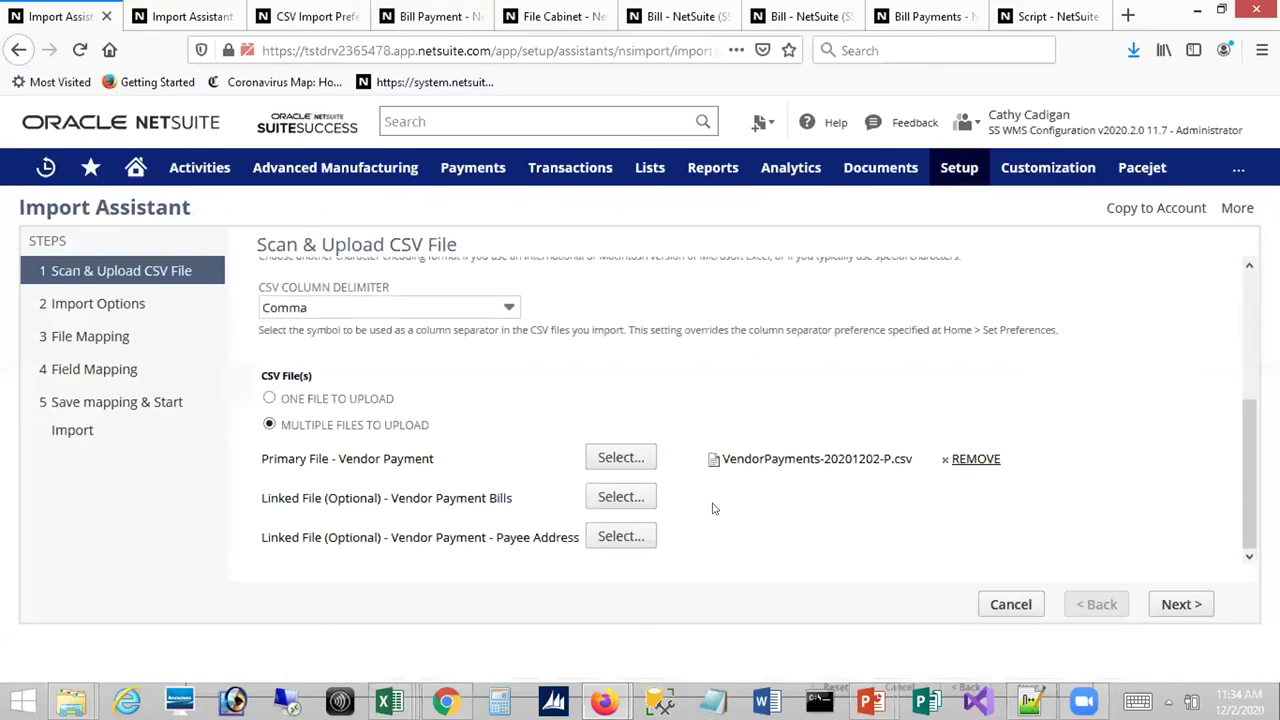
Select VendorPayments-20201202-B.csv as the linked Vendor Payment Bills file.
{"action": "left_click", "coordinate": [620, 497]}
{"action": "left_click", "coordinate": [340, 171]}
{"action": "double_click", "coordinate": [340, 171]}
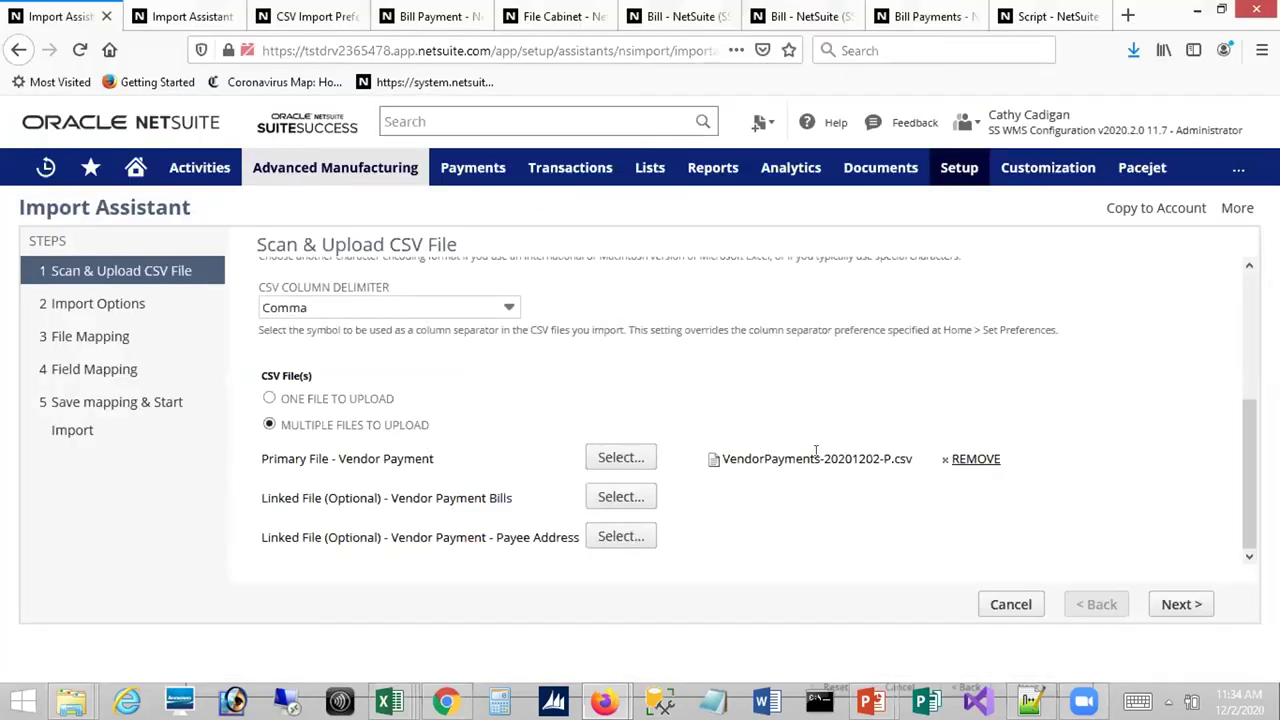
Advance to the Field Mapping stage, keeping Add as data handling and Ref No as both key columns, and review the mapped fields.
{"action": "left_click", "coordinate": [1167, 608]}
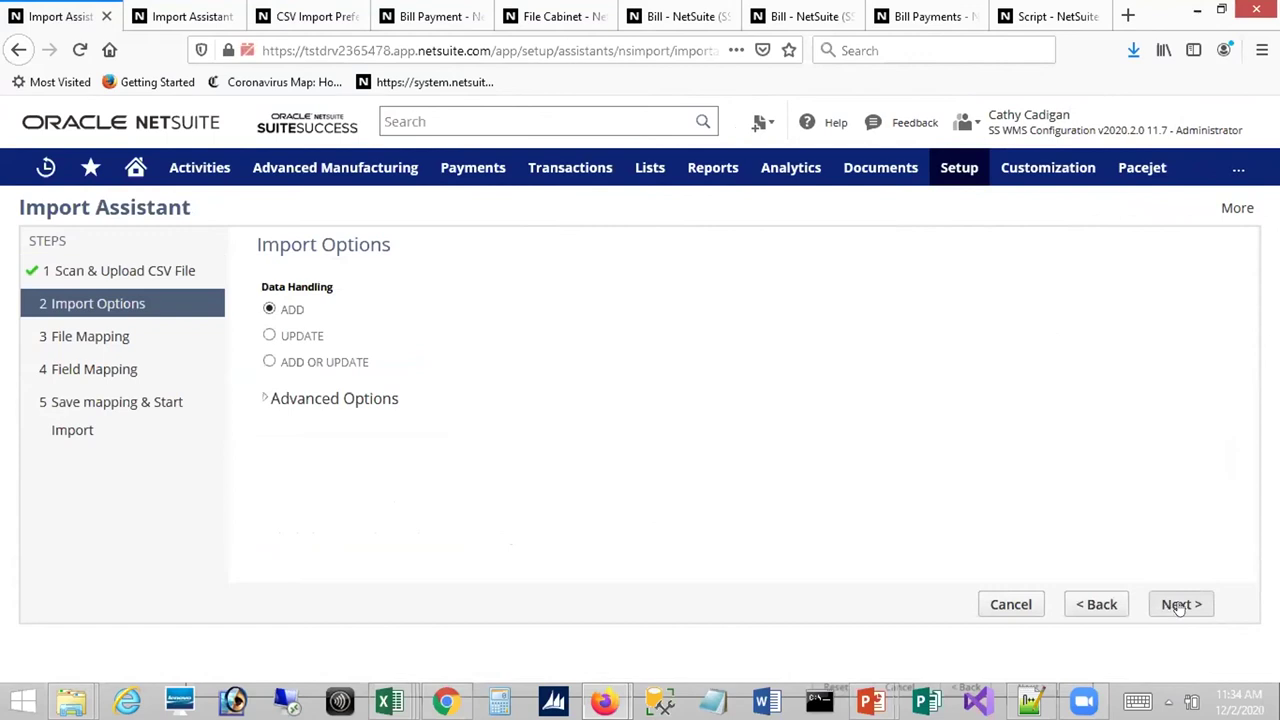
{"action": "left_click", "coordinate": [1180, 606]}
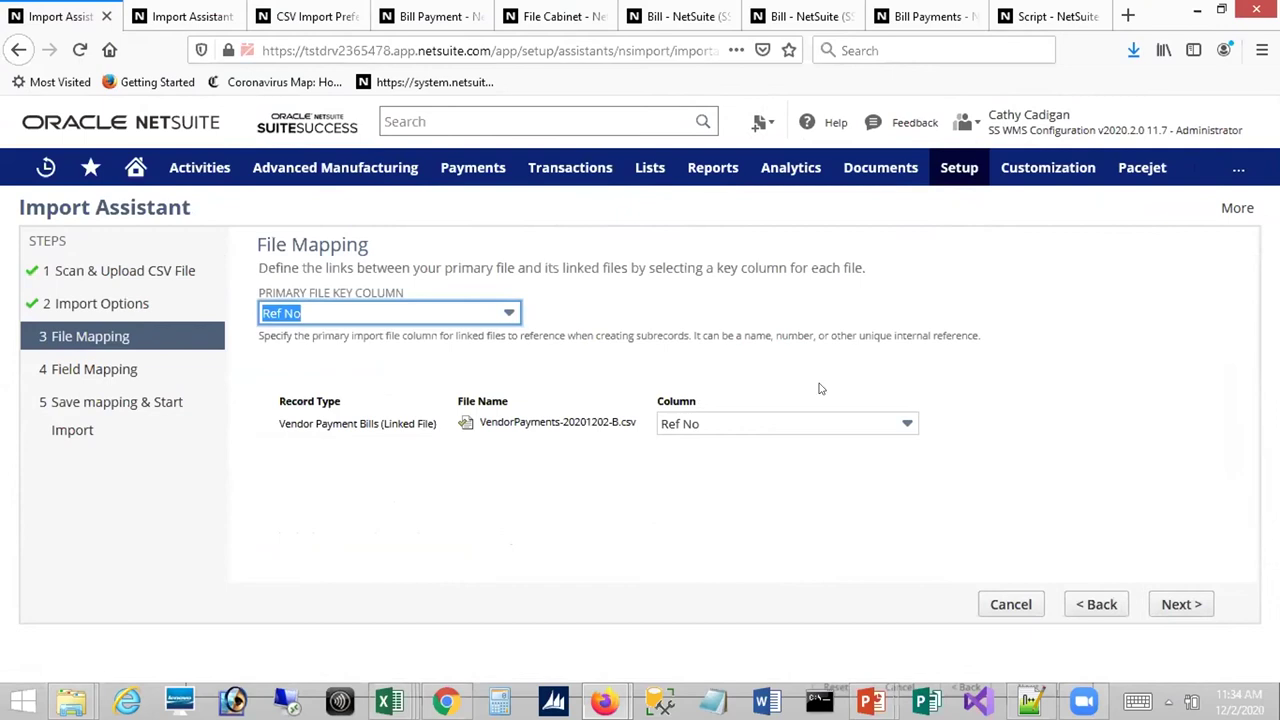
{"action": "left_click", "coordinate": [1178, 606]}
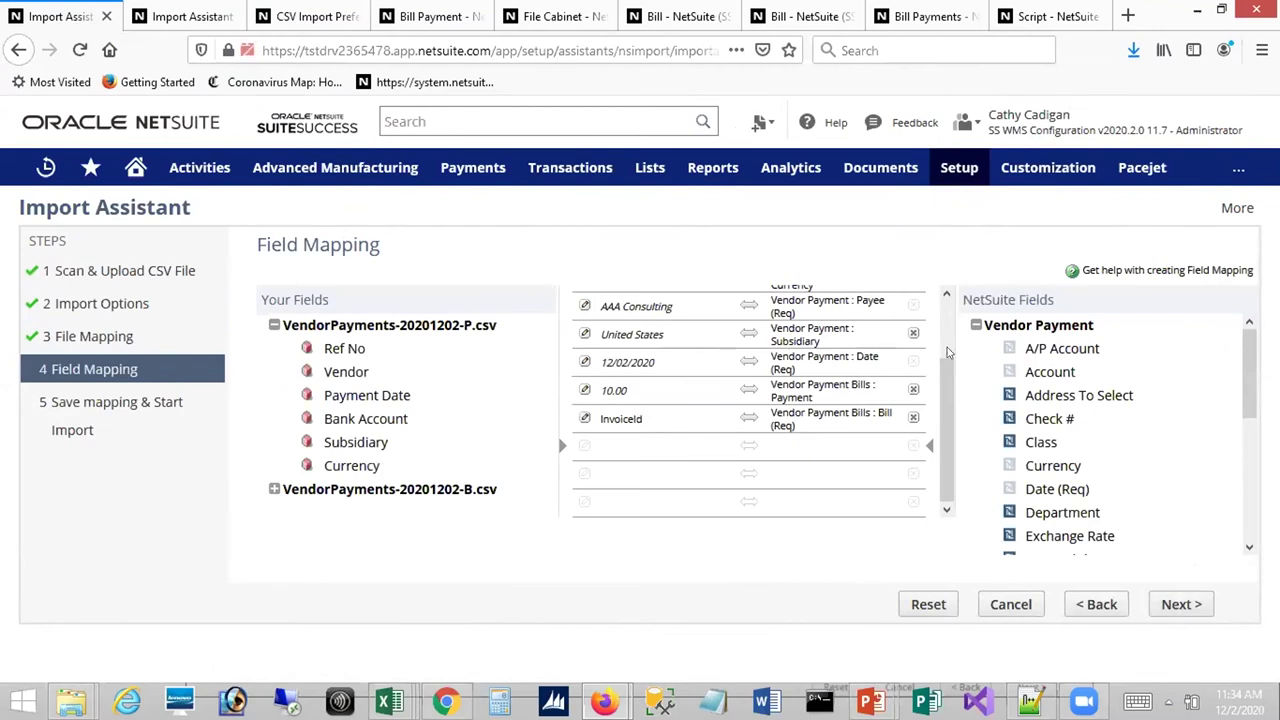
{"action": "scroll", "coordinate": [948, 350], "scroll_direction": "up", "scroll_amount": 2}
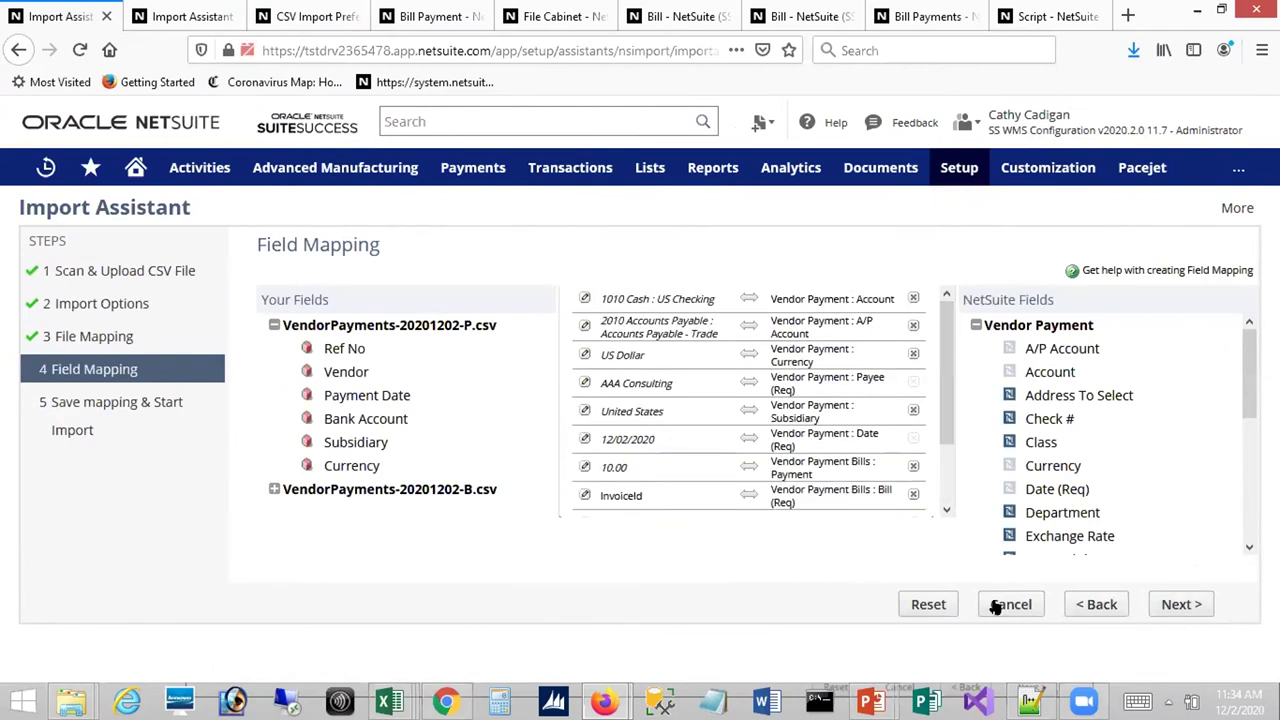
Continue to the final import stage, then save and run Vendor Payment Import v1, overwriting the existing saved import.
{"action": "left_click", "coordinate": [1165, 607]}
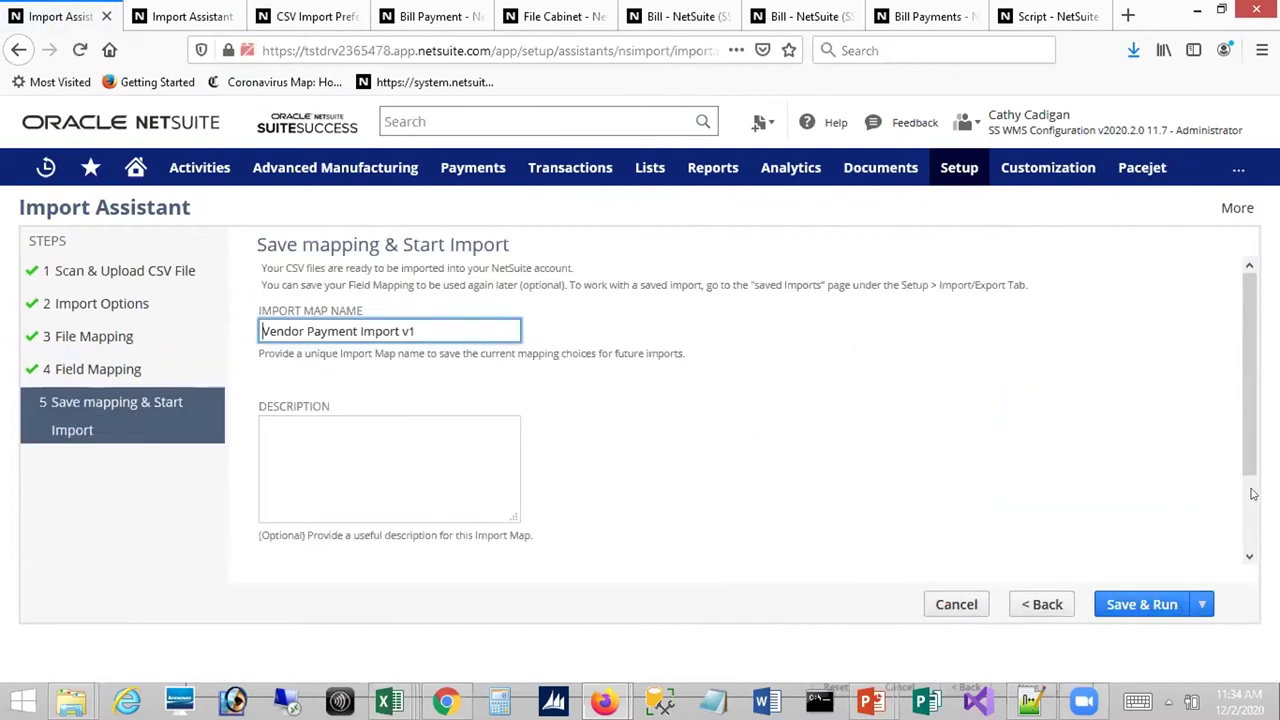
{"action": "scroll", "coordinate": [1252, 493], "scroll_direction": "down", "scroll_amount": 2}
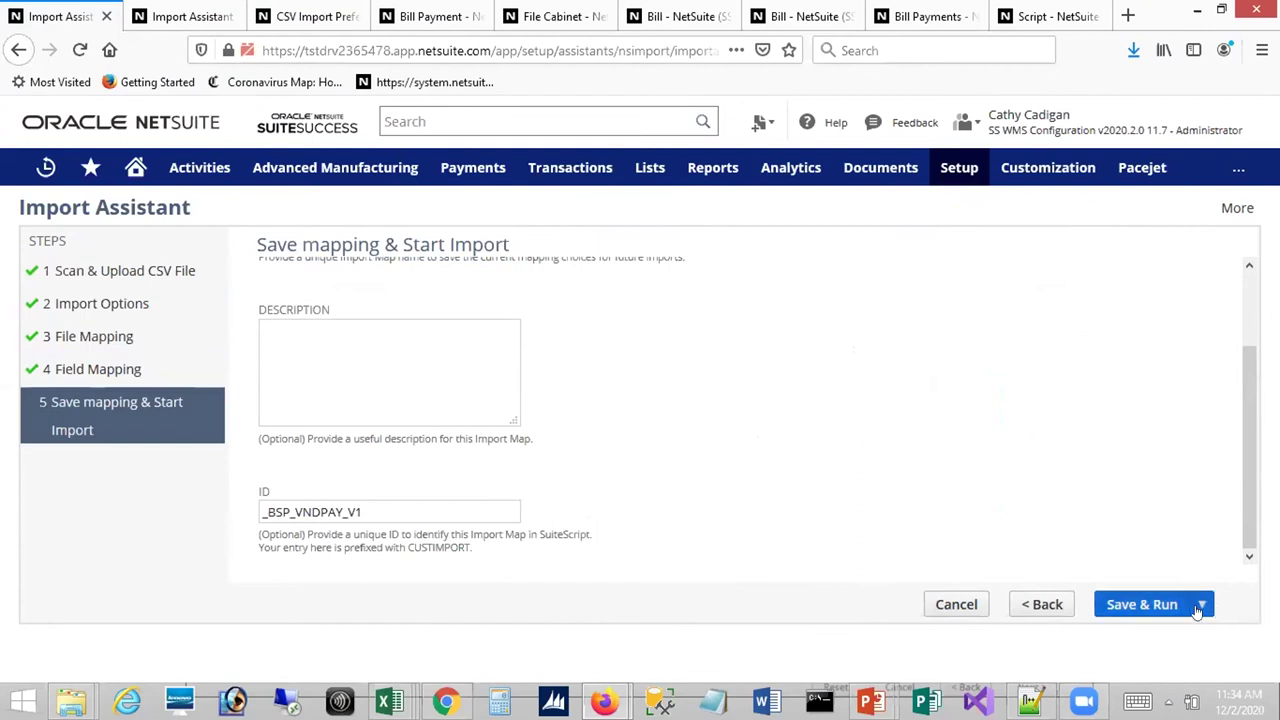
{"action": "mouse_move", "coordinate": [1198, 612]}
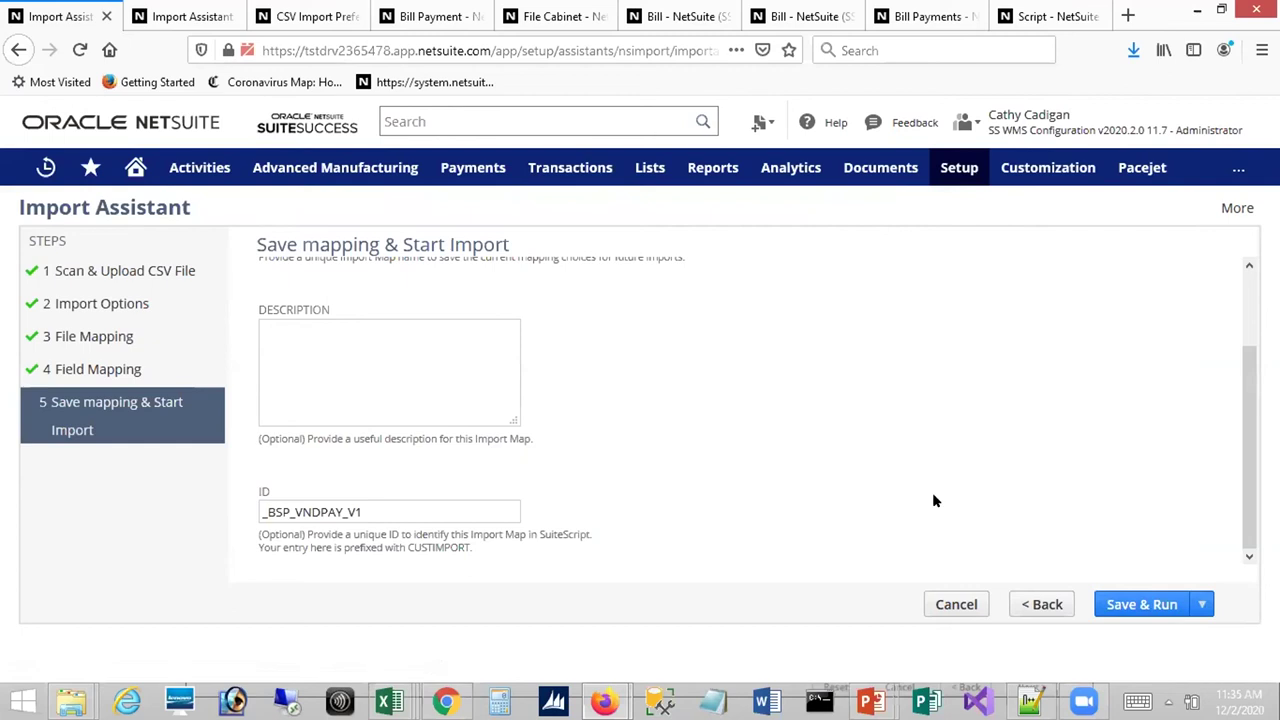
{"action": "left_click", "coordinate": [1143, 600]}
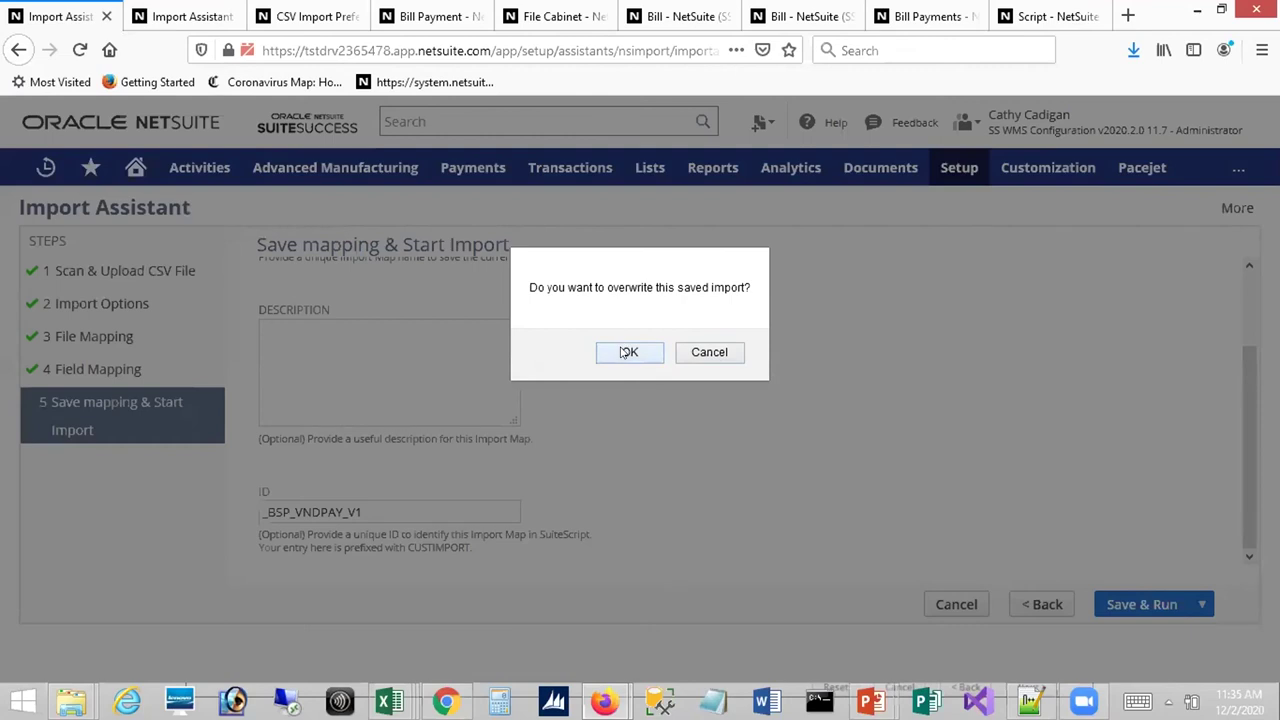
{"action": "left_click", "coordinate": [627, 352]}
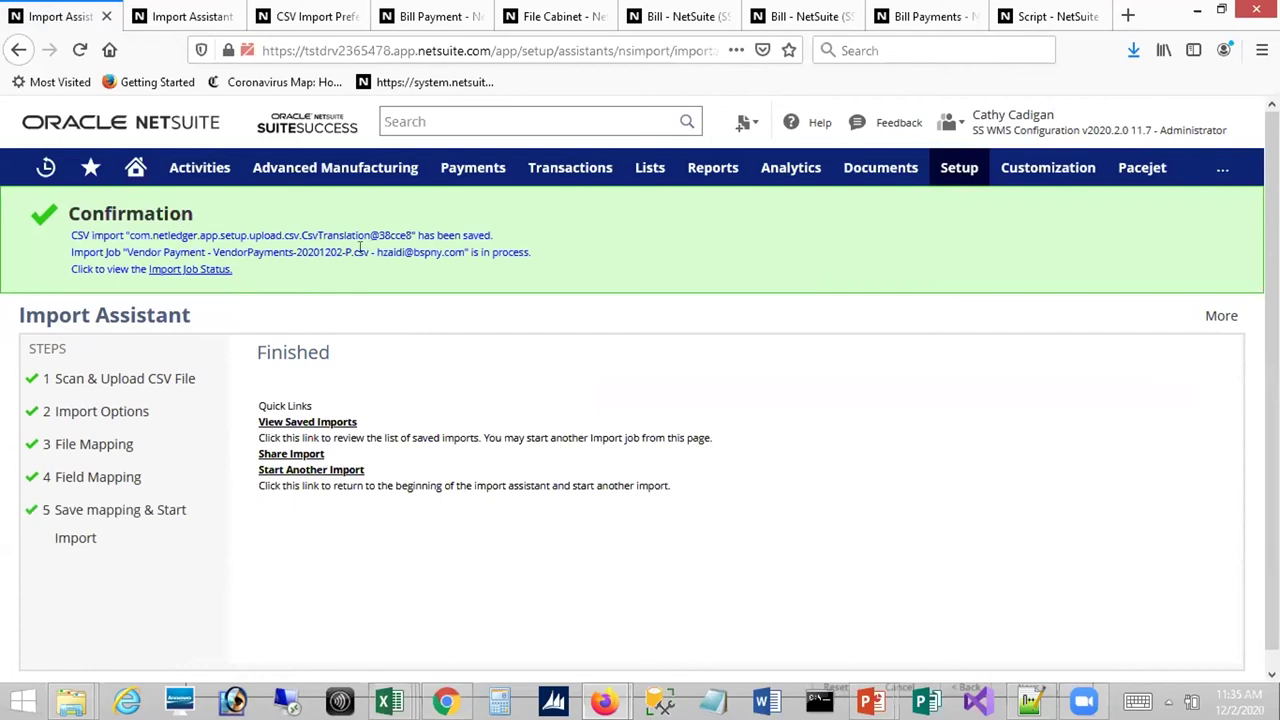
Check the import job status, then open the 12/02/2020 AAA Consulting bill payment from the Bill Payments list and view its applied bills.
{"action": "left_click", "coordinate": [201, 268]}
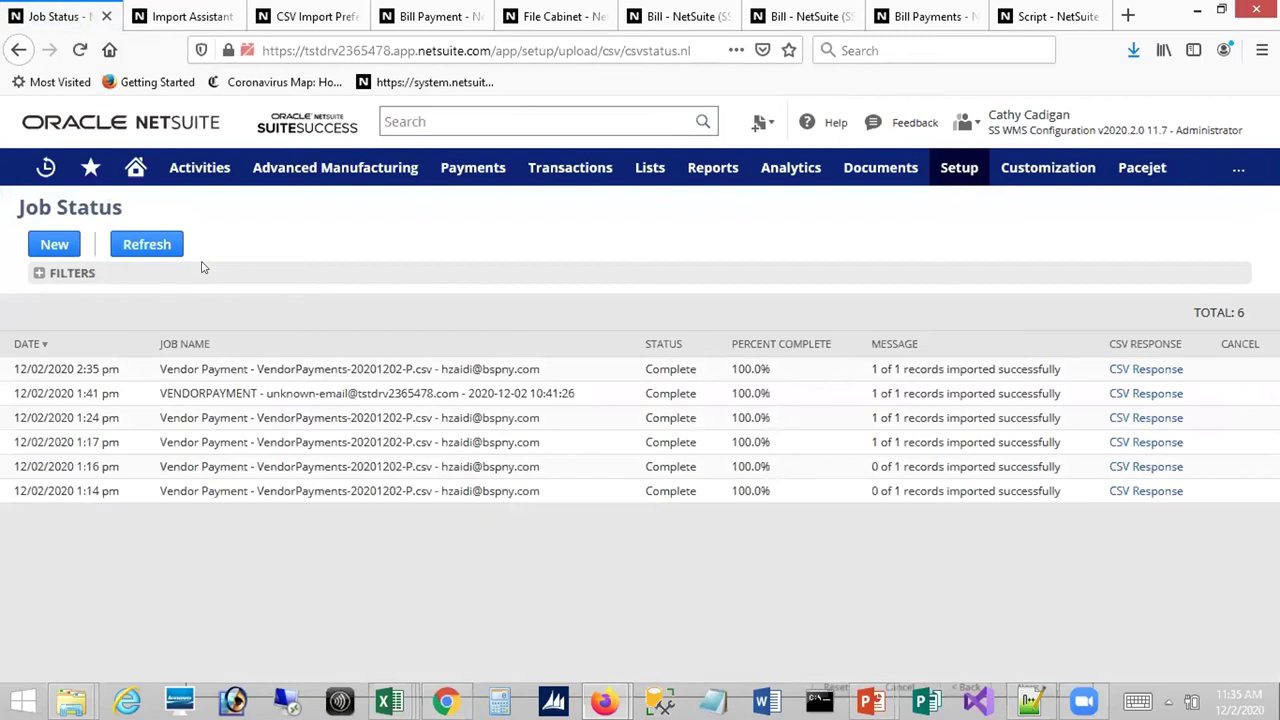
{"action": "left_click", "coordinate": [144, 245]}
{"action": "left_click", "coordinate": [415, 20]}
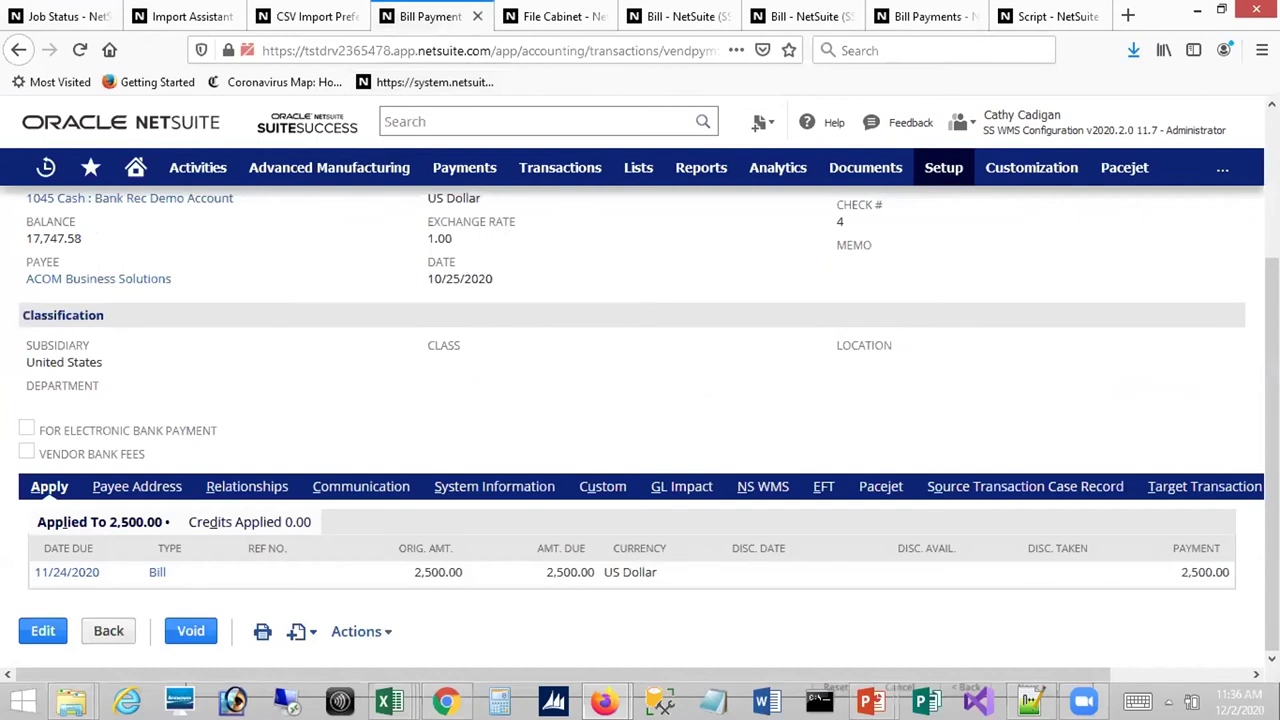
{"action": "scroll", "coordinate": [1088, 207], "scroll_direction": "up", "scroll_amount": 3}
{"action": "left_click", "coordinate": [1088, 207]}
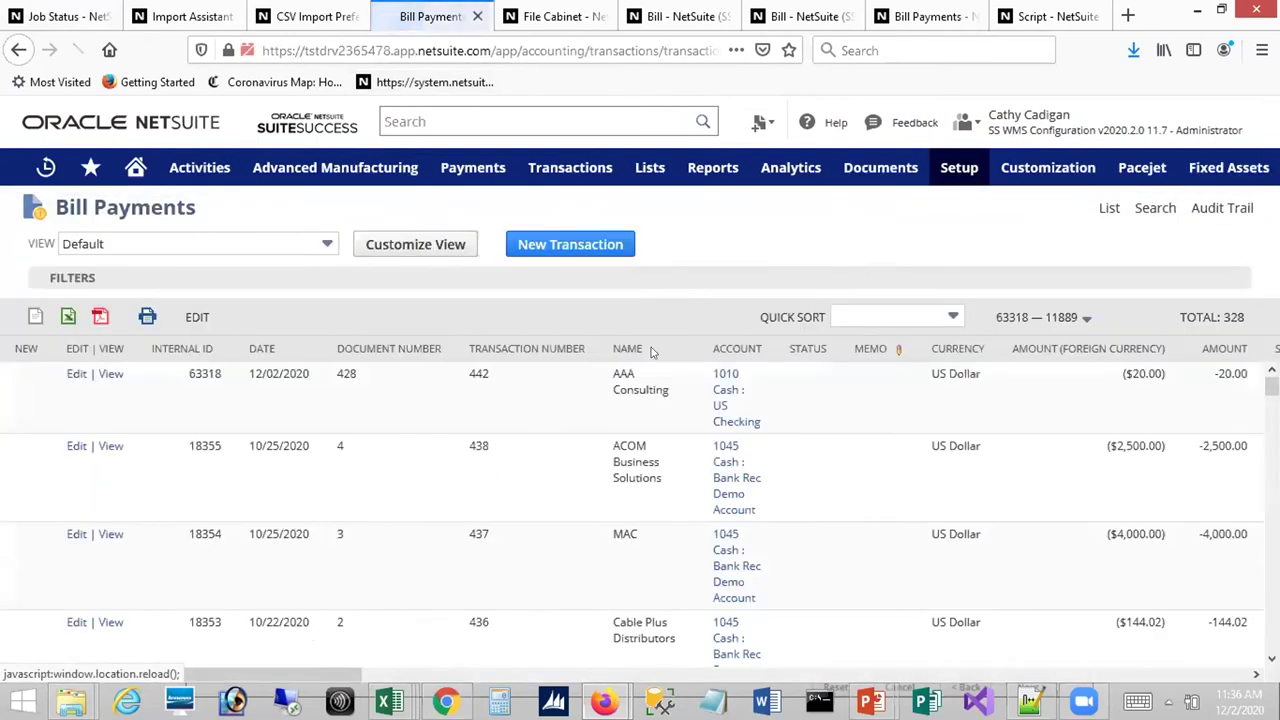
{"action": "left_click", "coordinate": [104, 374]}
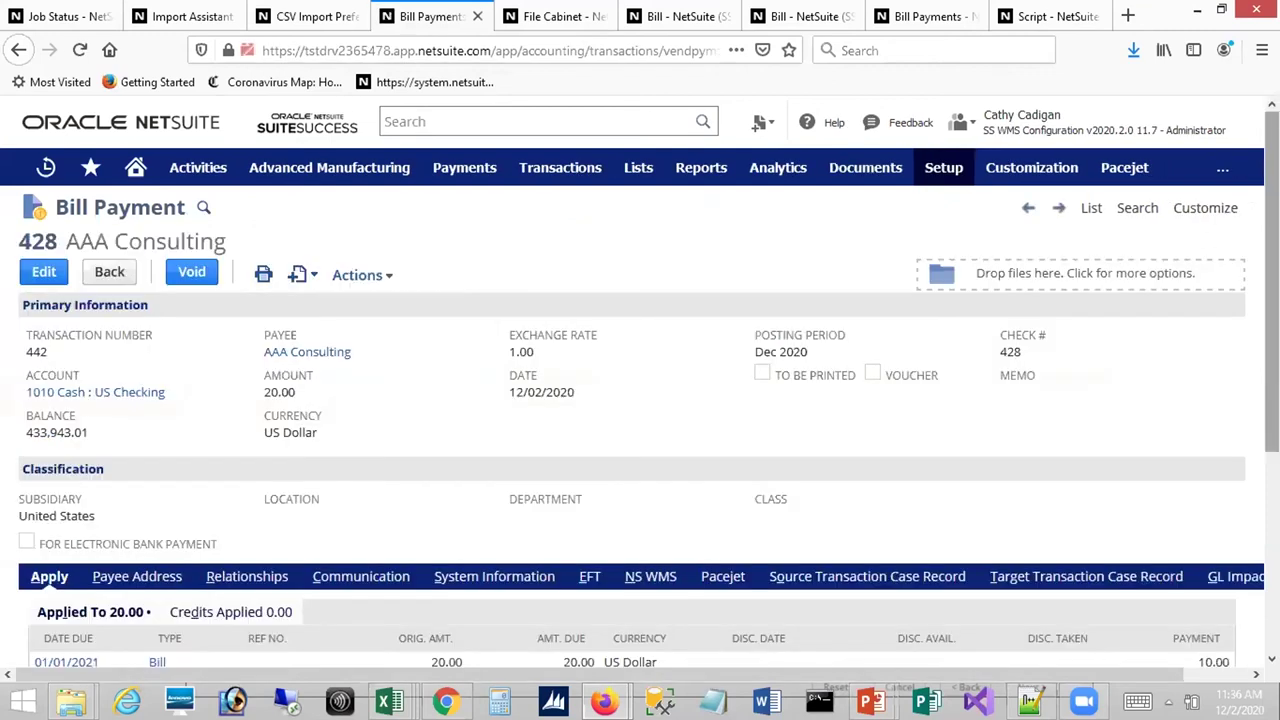
{"action": "scroll", "coordinate": [107, 374], "scroll_direction": "down", "scroll_amount": 2}
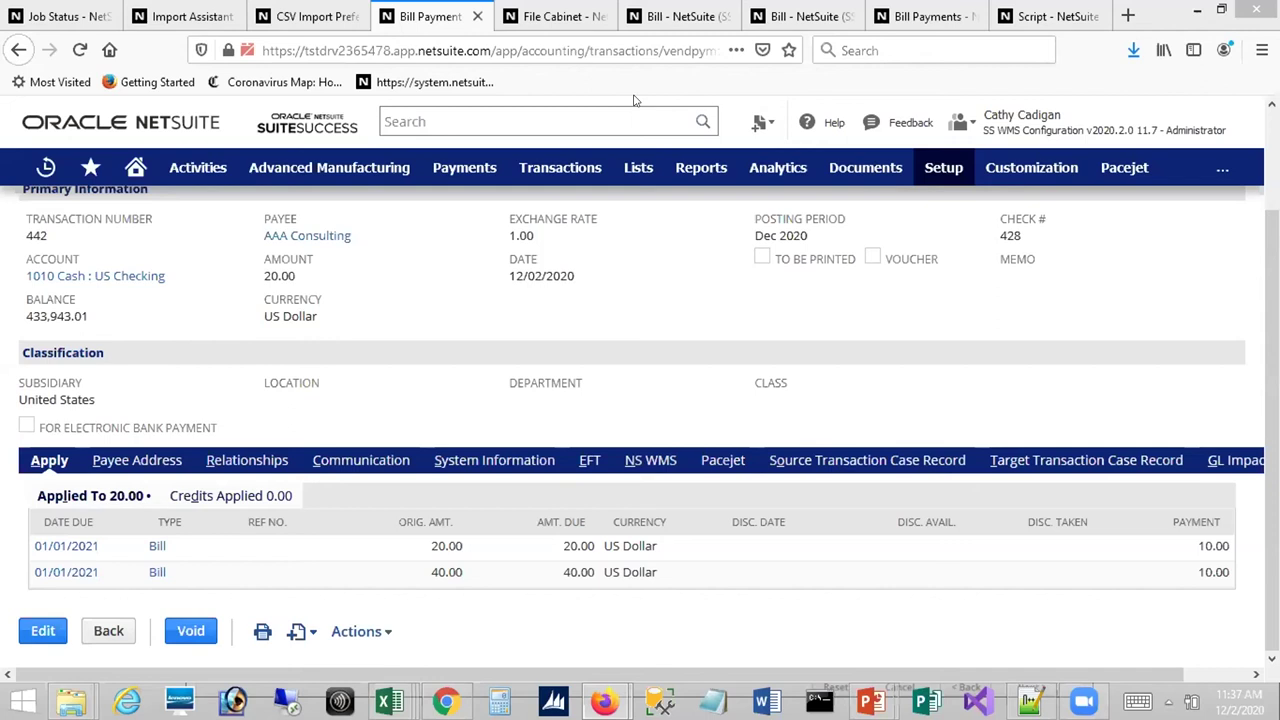
Open the bookmarked NetSuite Schema Browser and examine the field definitions of the VendorPayment record.
{"action": "left_click", "coordinate": [453, 84]}
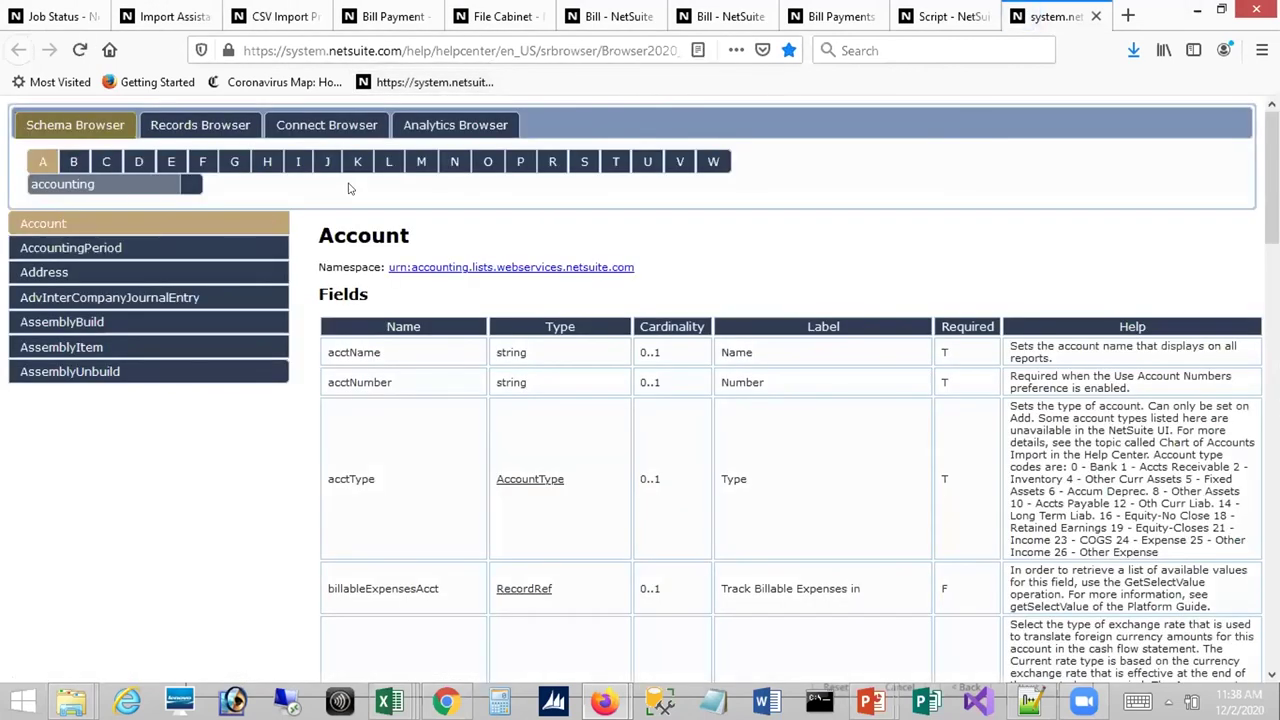
{"action": "left_click", "coordinate": [612, 165]}
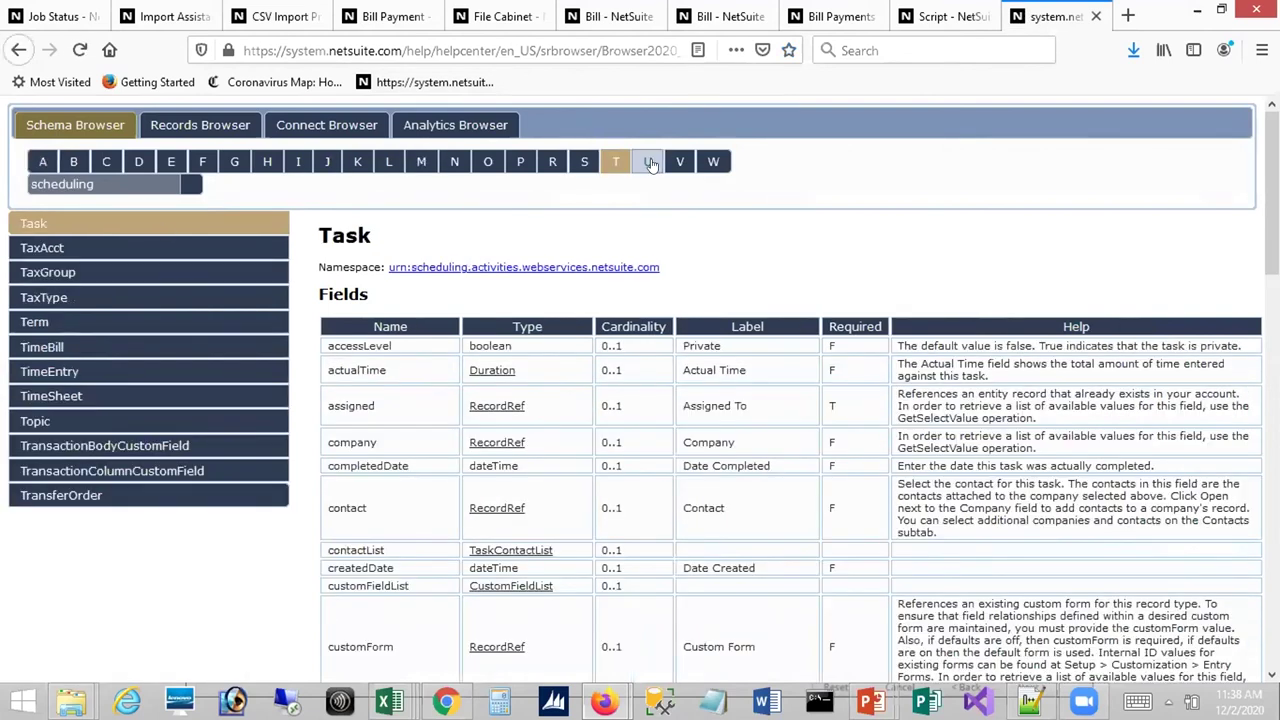
{"action": "left_click", "coordinate": [678, 163]}
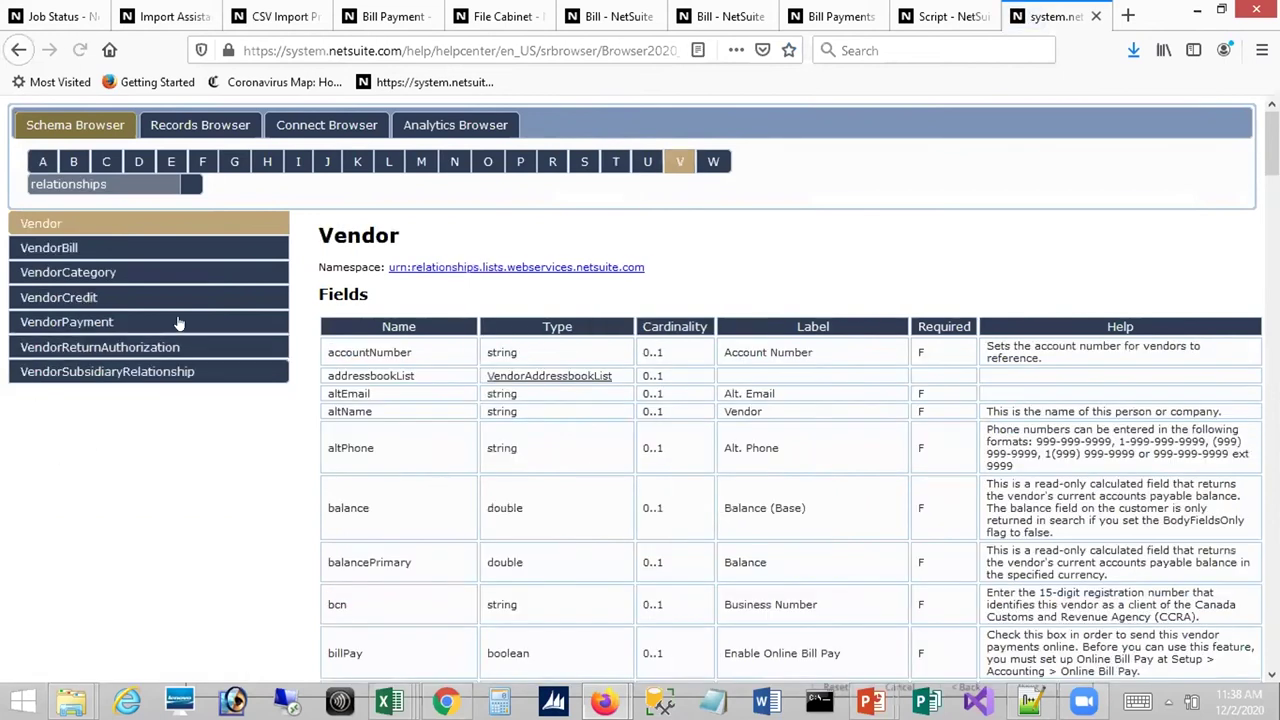
{"action": "left_click", "coordinate": [68, 324]}
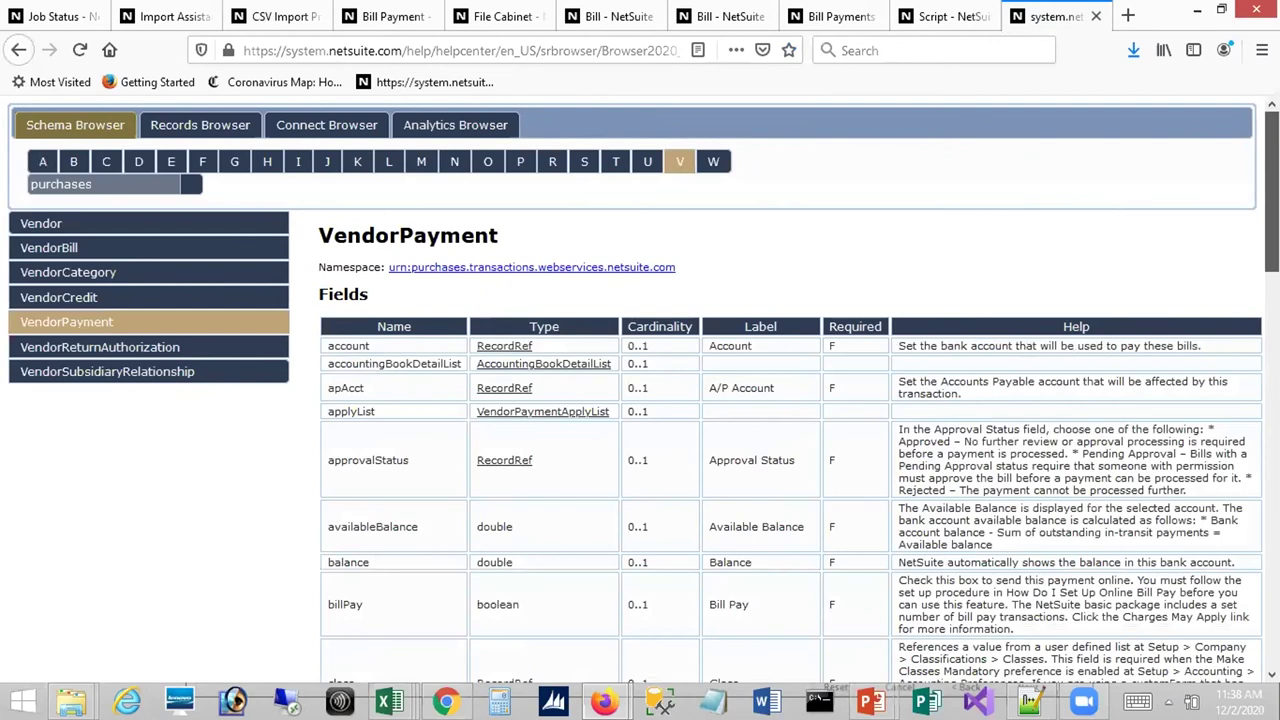
{"action": "scroll", "coordinate": [790, 390], "scroll_direction": "down", "scroll_amount": 20}
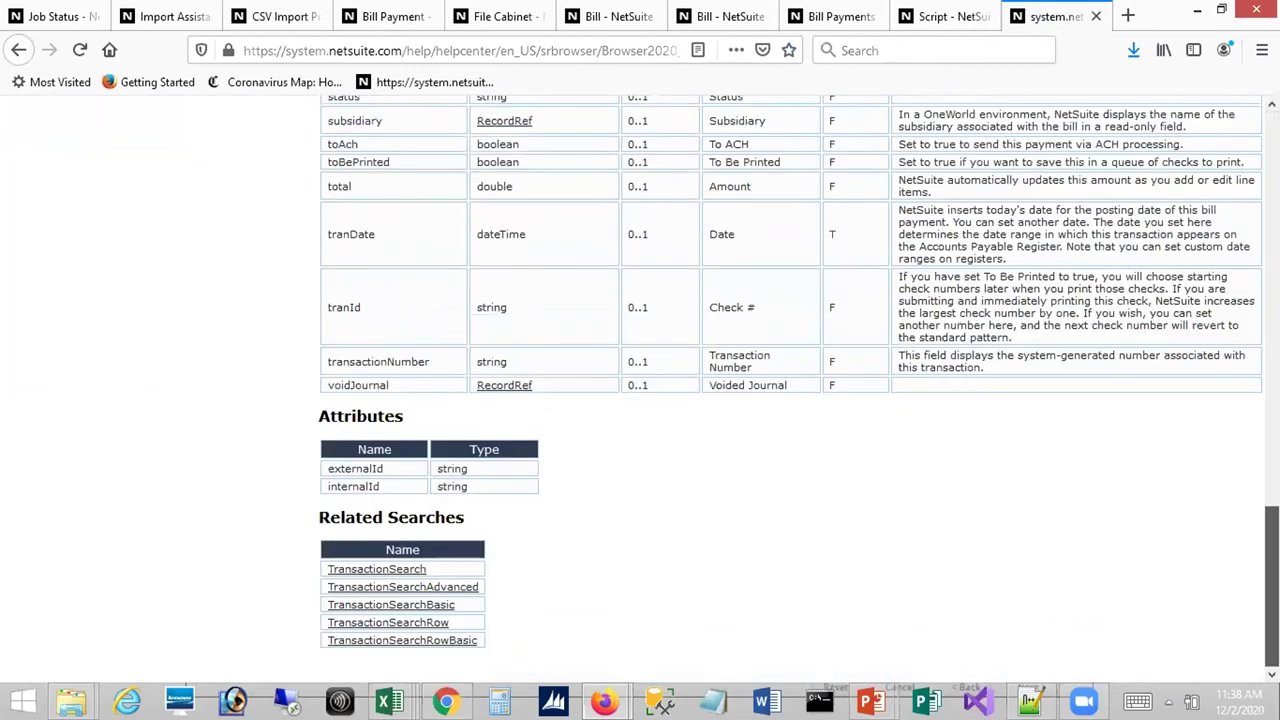
{"action": "scroll", "coordinate": [790, 390], "scroll_direction": "up", "scroll_amount": 20}
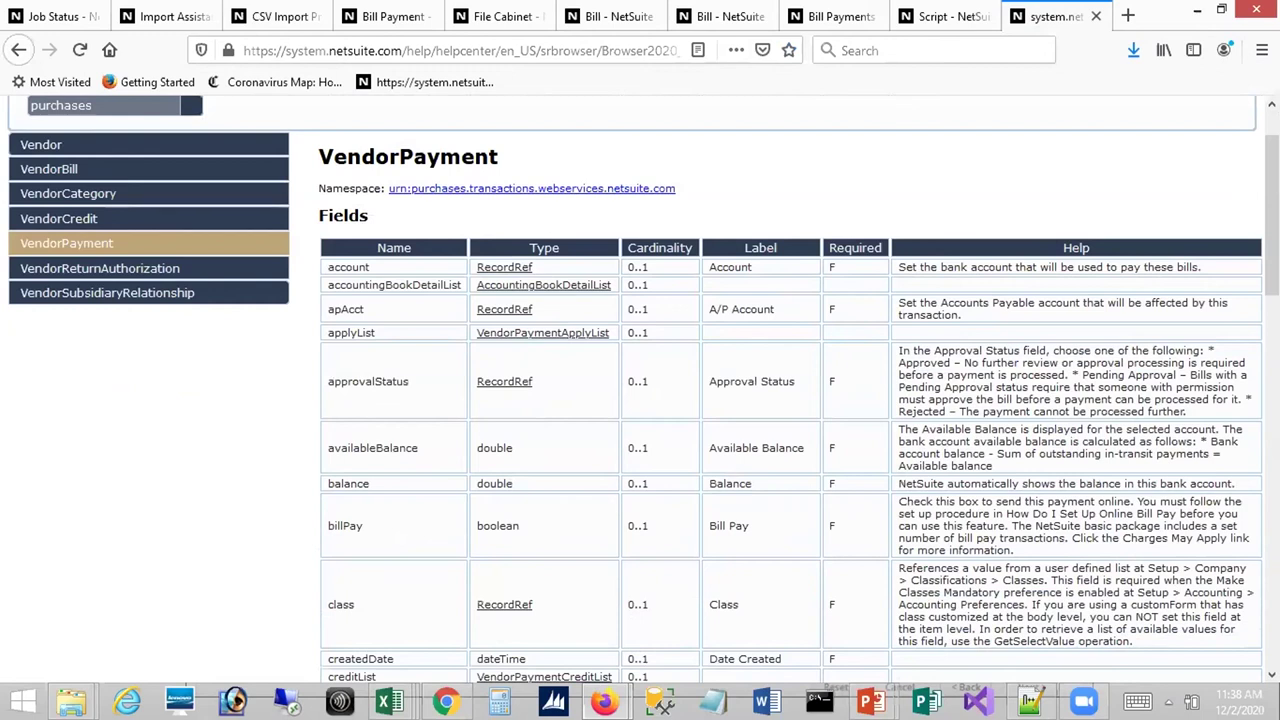
{"action": "scroll", "coordinate": [643, 392], "scroll_direction": "up", "scroll_amount": 1}
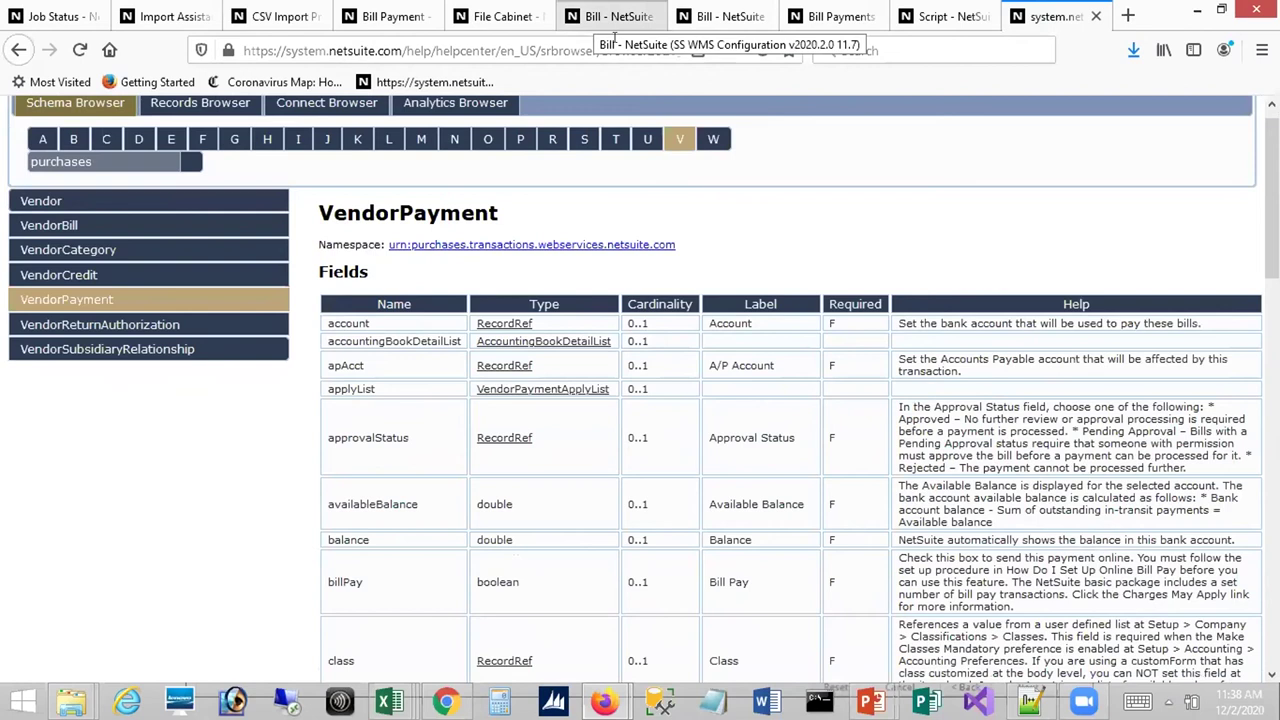
Return to the AAA Consulting bill payment, append &xml=true to its URL, and view the bill lines in the record's XML.
{"action": "left_click", "coordinate": [390, 16]}
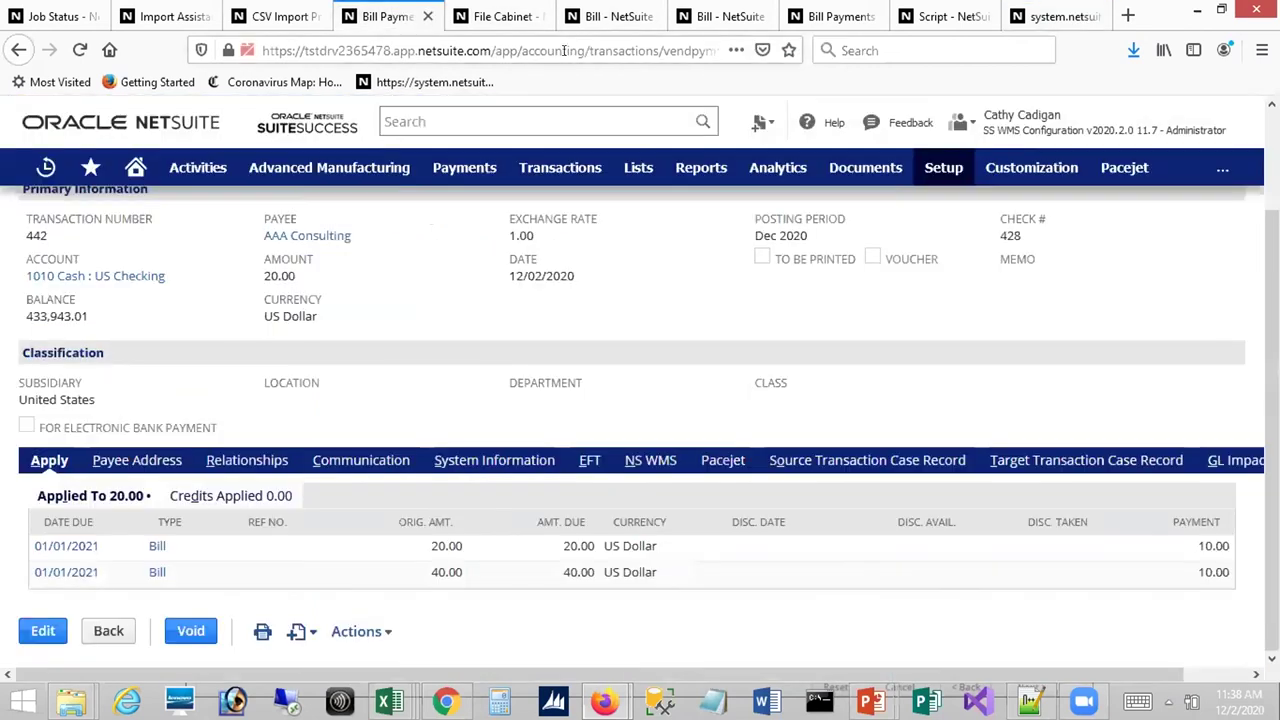
{"action": "left_click", "coordinate": [565, 50]}
{"action": "left_click", "coordinate": [565, 50]}
{"action": "key", "text": "End"}
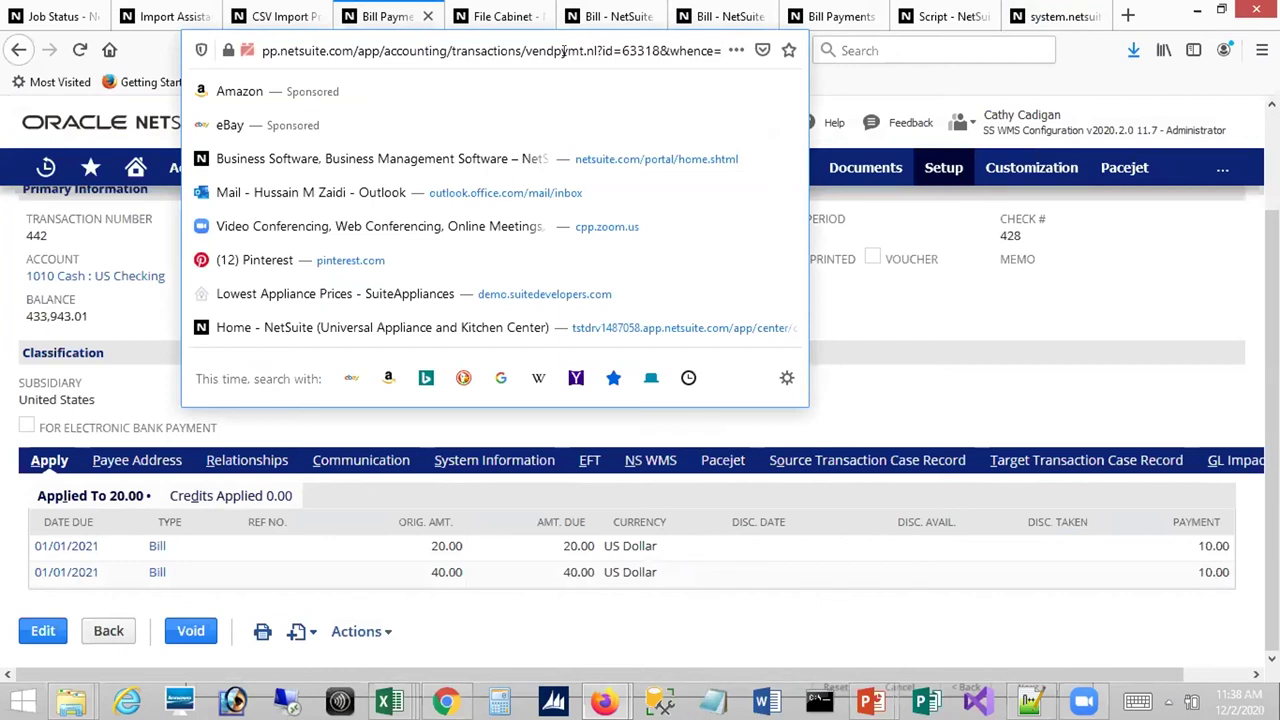
{"action": "type", "text": "&"}
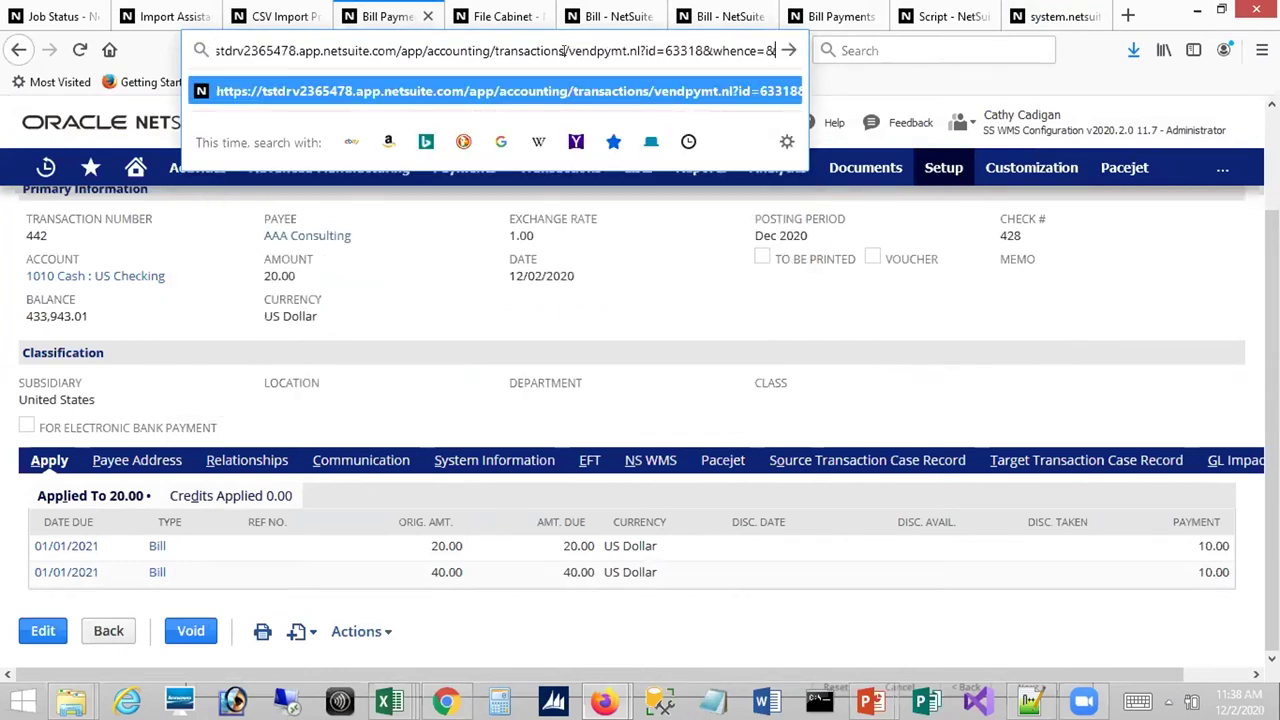
{"action": "type", "text": "x"}
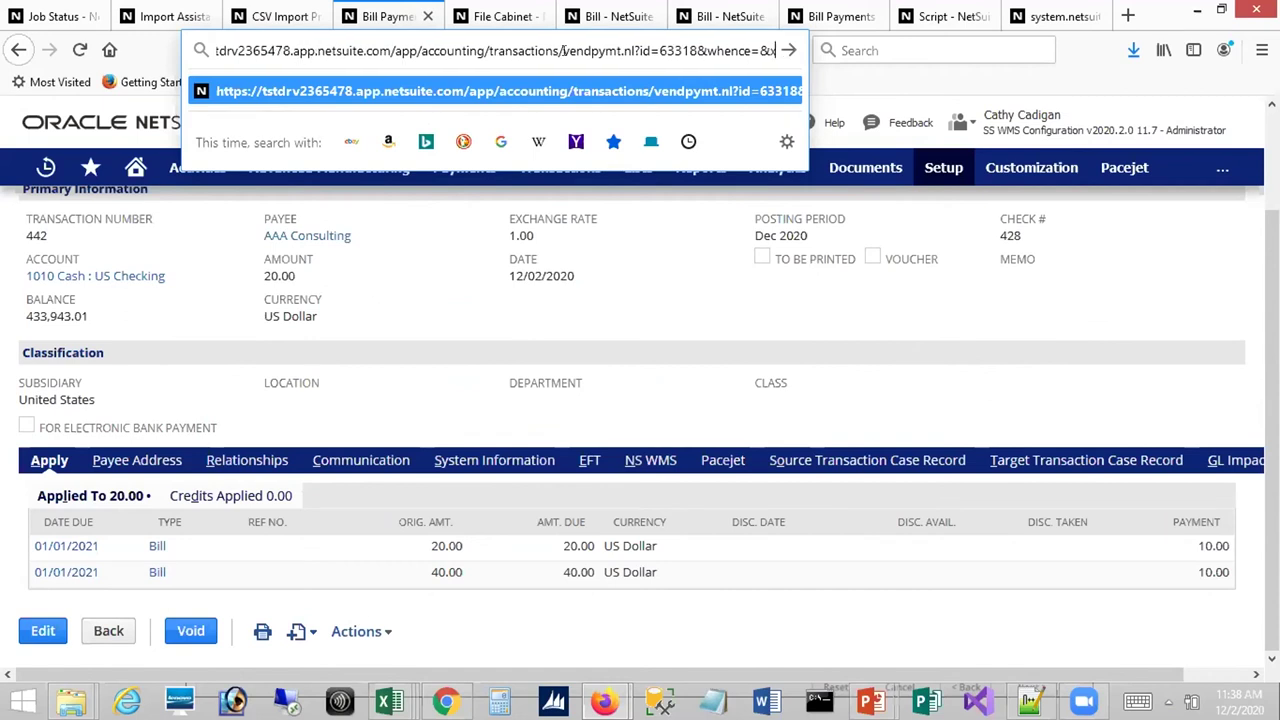
{"action": "type", "text": "ml"}
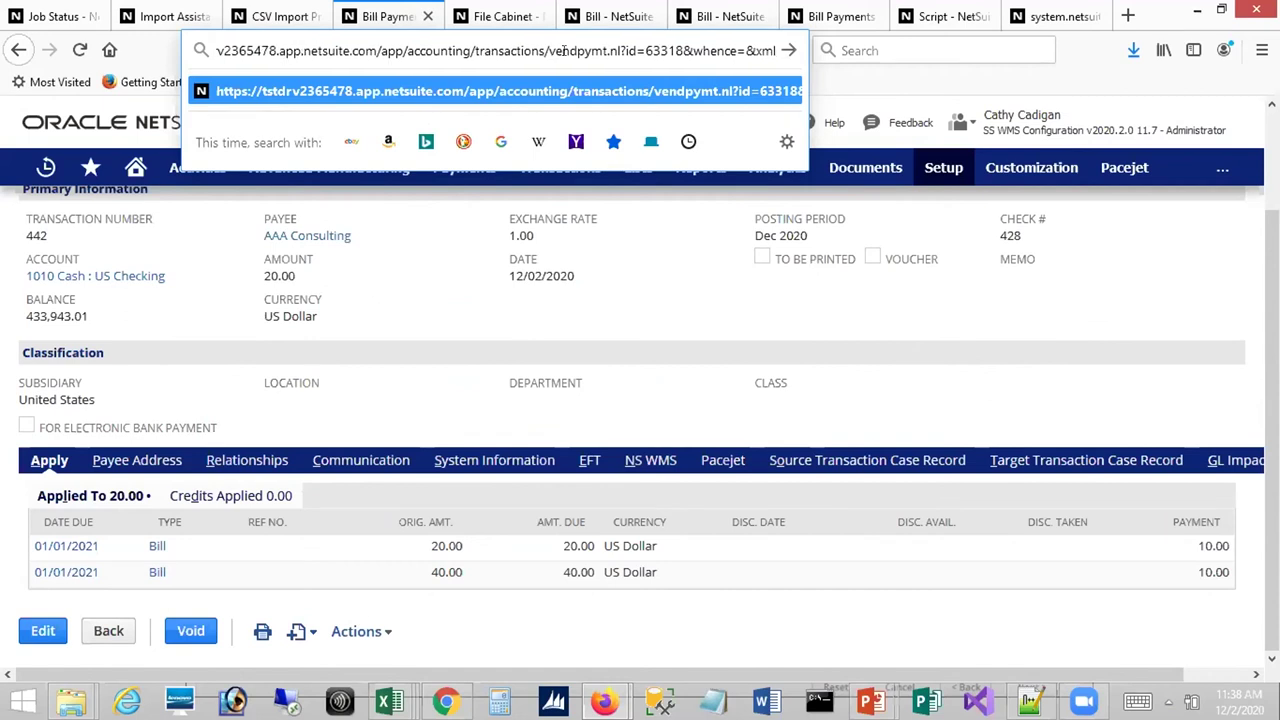
{"action": "type", "text": "="}
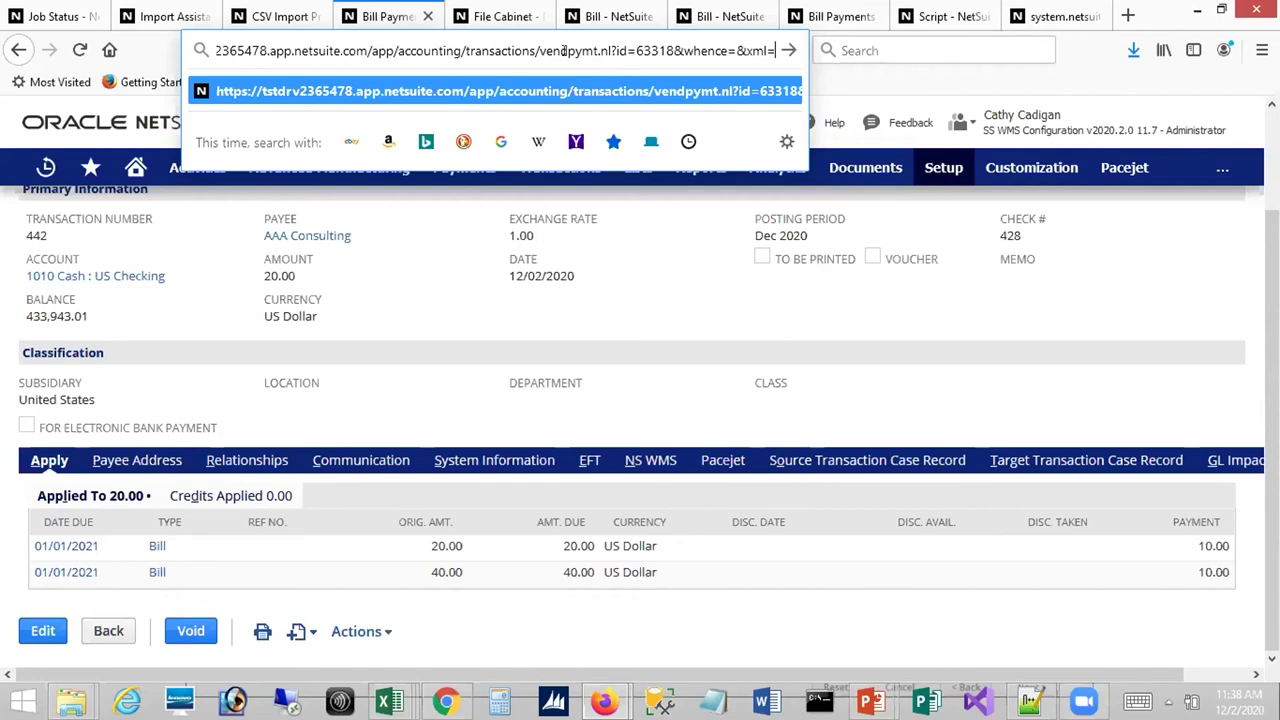
{"action": "type", "text": "t"}
{"action": "type", "text": "rue"}
{"action": "key", "text": "Return"}
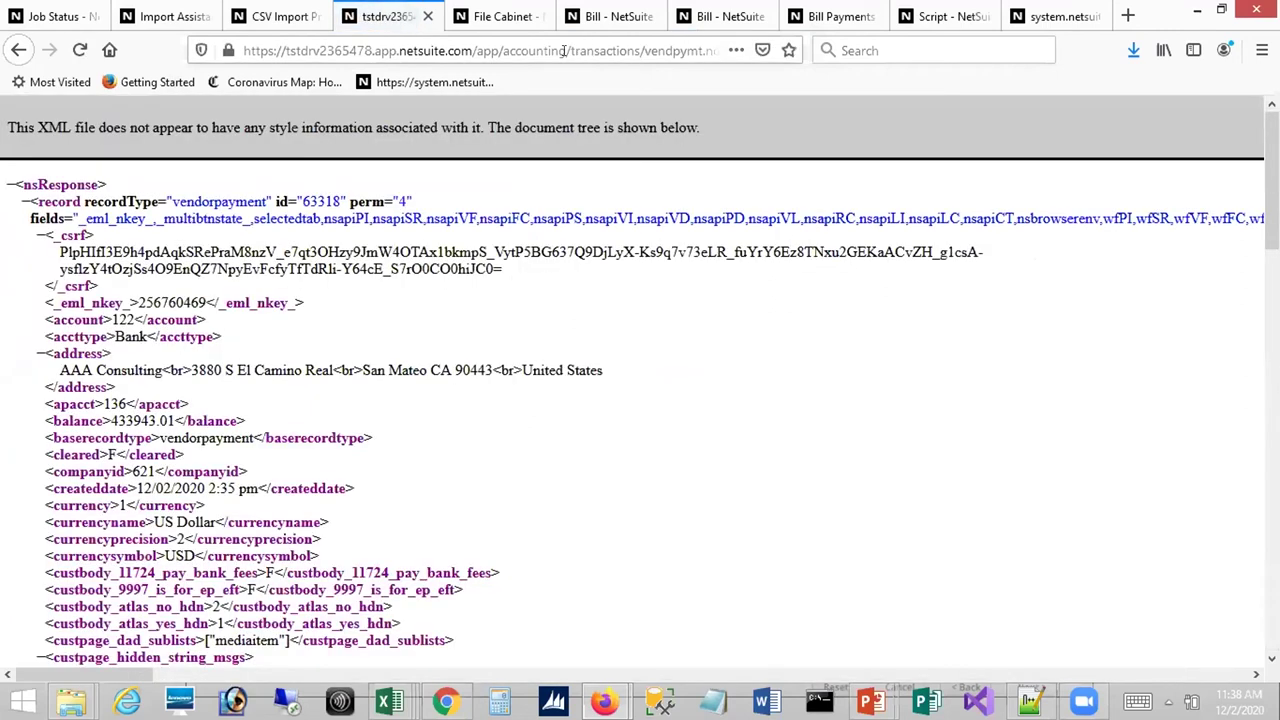
{"action": "left_click_drag", "start_coordinate": [1271, 180], "coordinate": [1271, 582]}
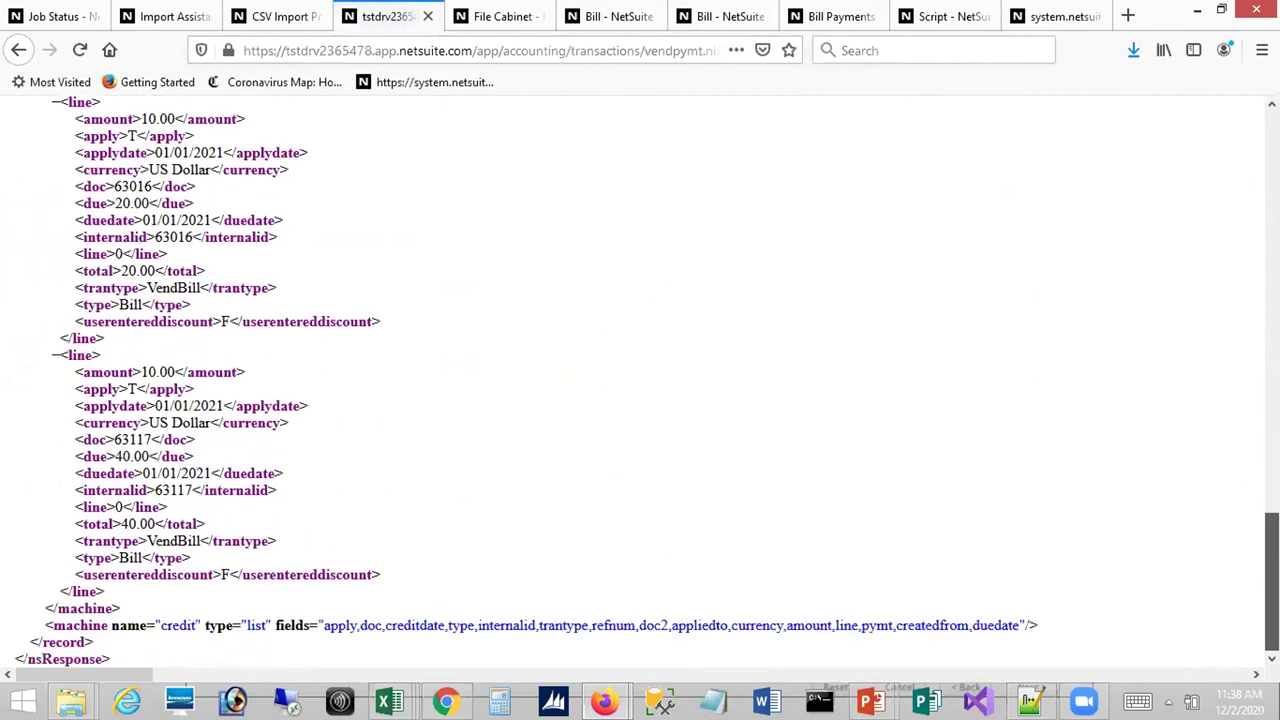
Return from the XML data to the AAA Consulting bill payment record and view its applied bills.
{"action": "left_click_drag", "start_coordinate": [1271, 582], "coordinate": [1271, 180]}
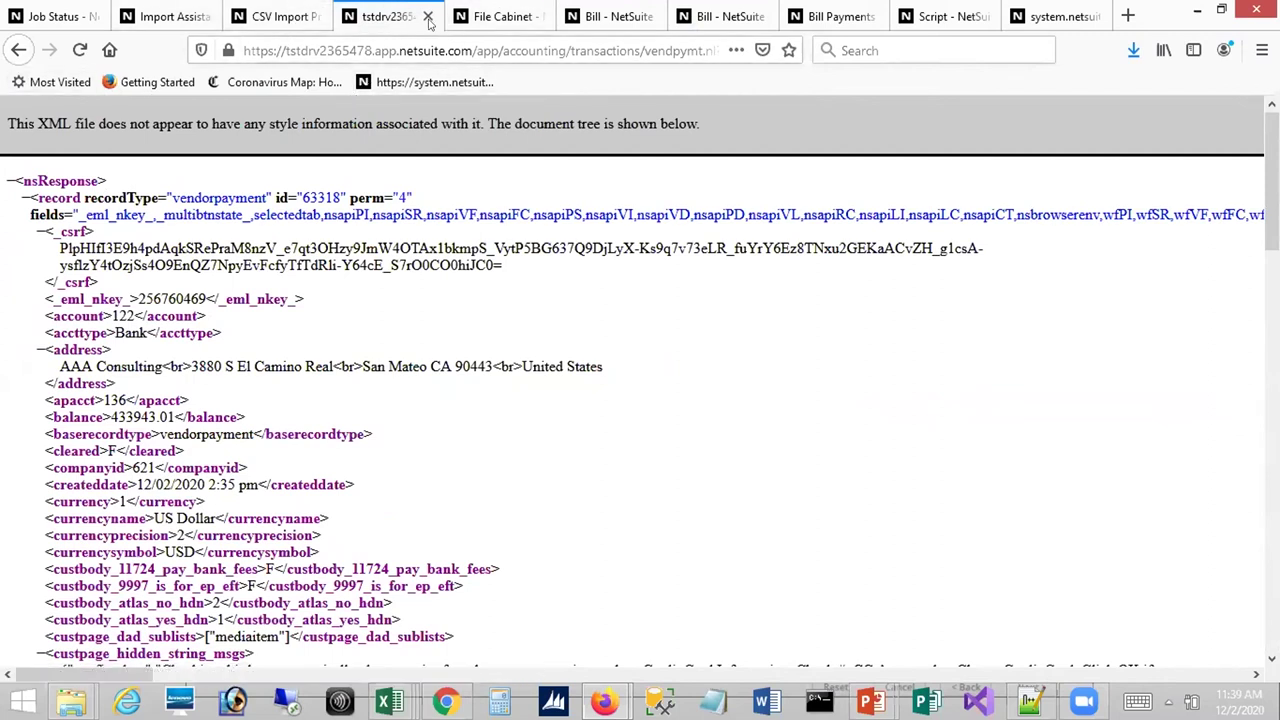
{"action": "key", "text": "F5"}
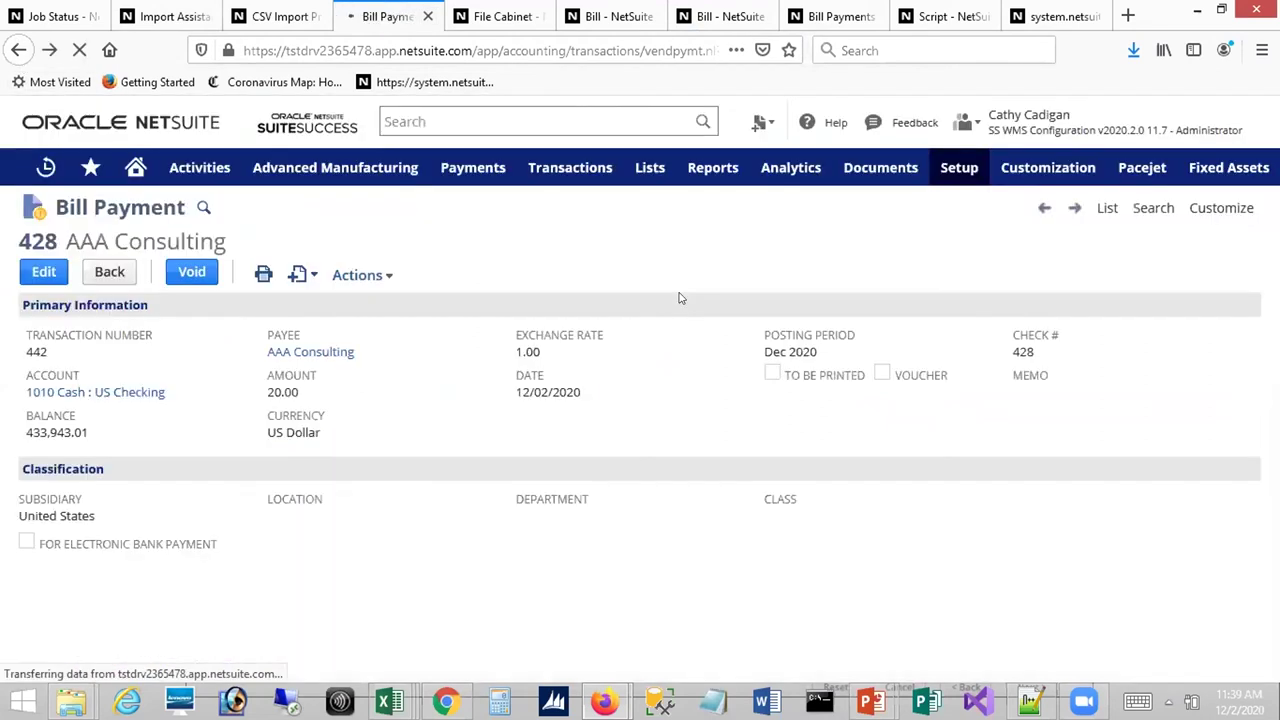
{"action": "scroll", "coordinate": [665, 285], "scroll_direction": "down", "scroll_amount": 3}
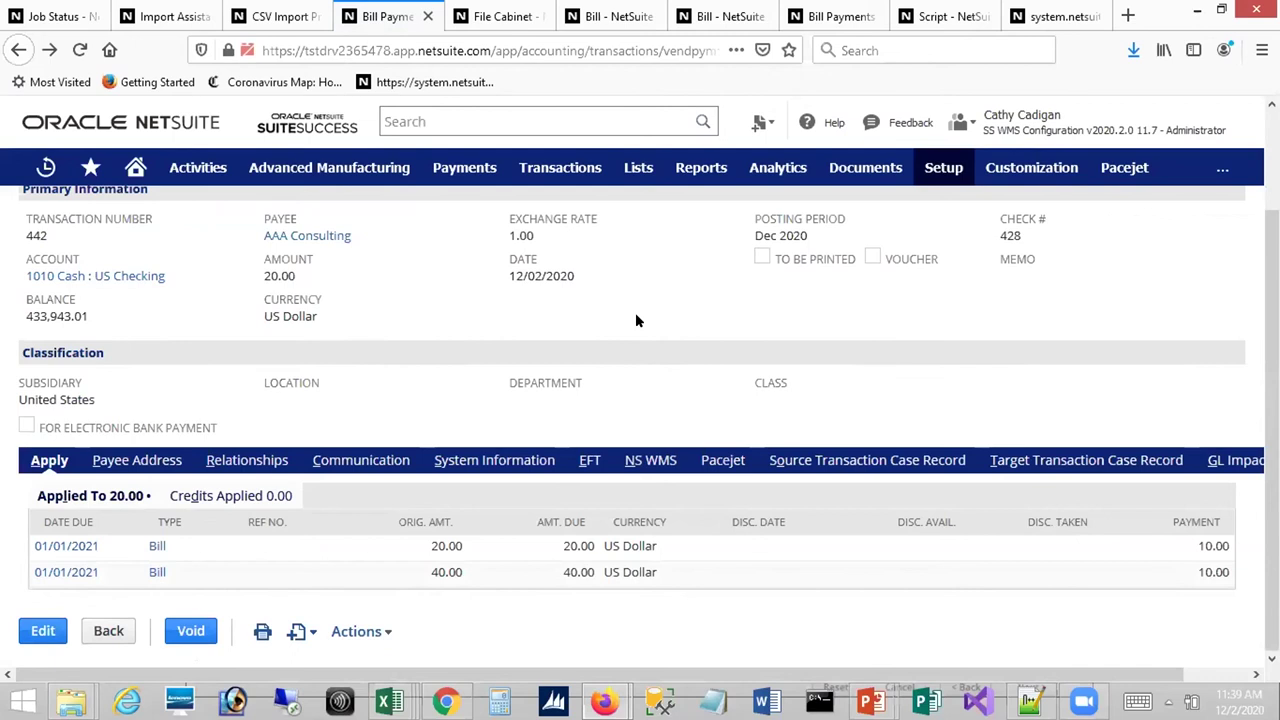
Append &xml=T to the bill payment's URL and reopen the record as XML.
{"action": "left_click", "coordinate": [641, 40]}
{"action": "left_click", "coordinate": [641, 40]}
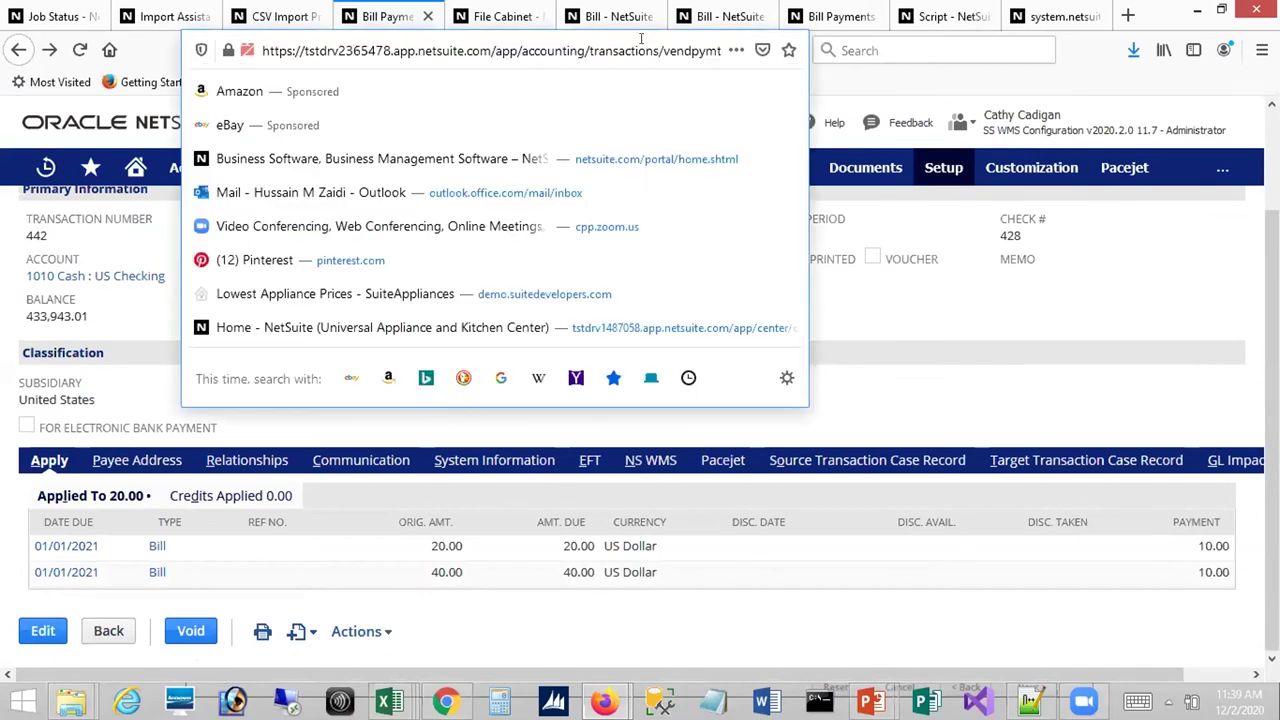
{"action": "key", "text": "End"}
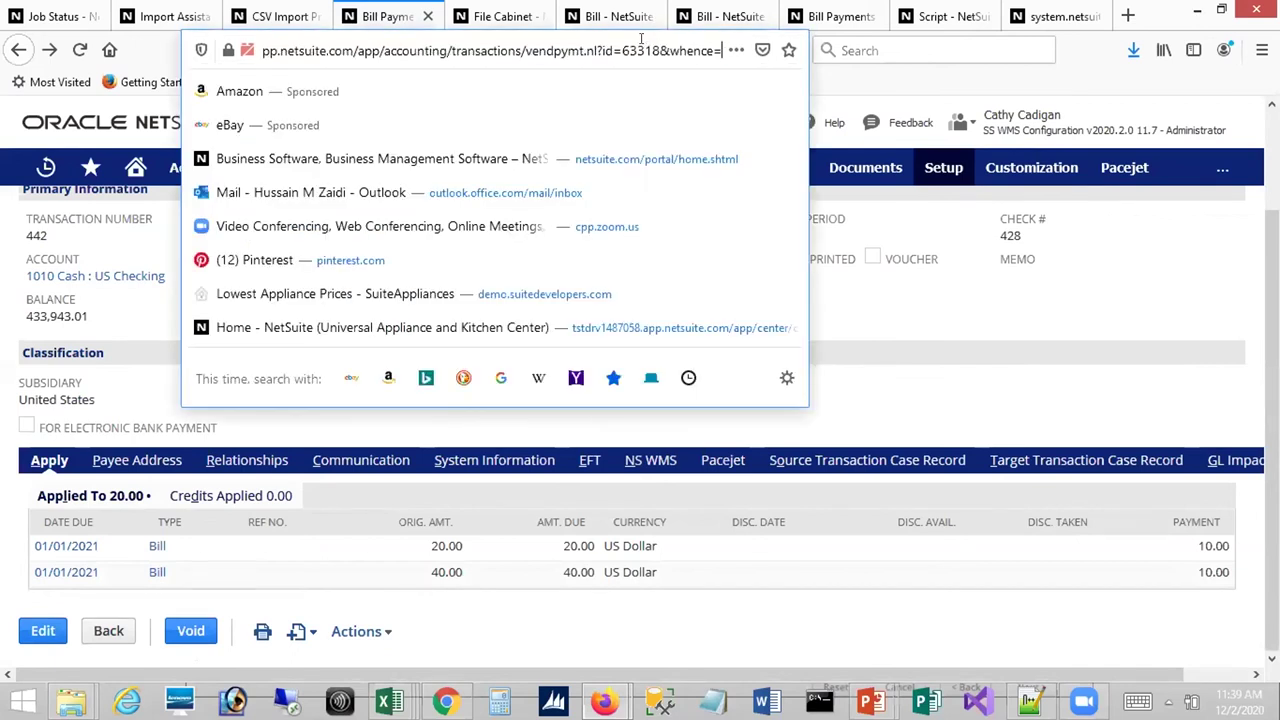
{"action": "type", "text": "&"}
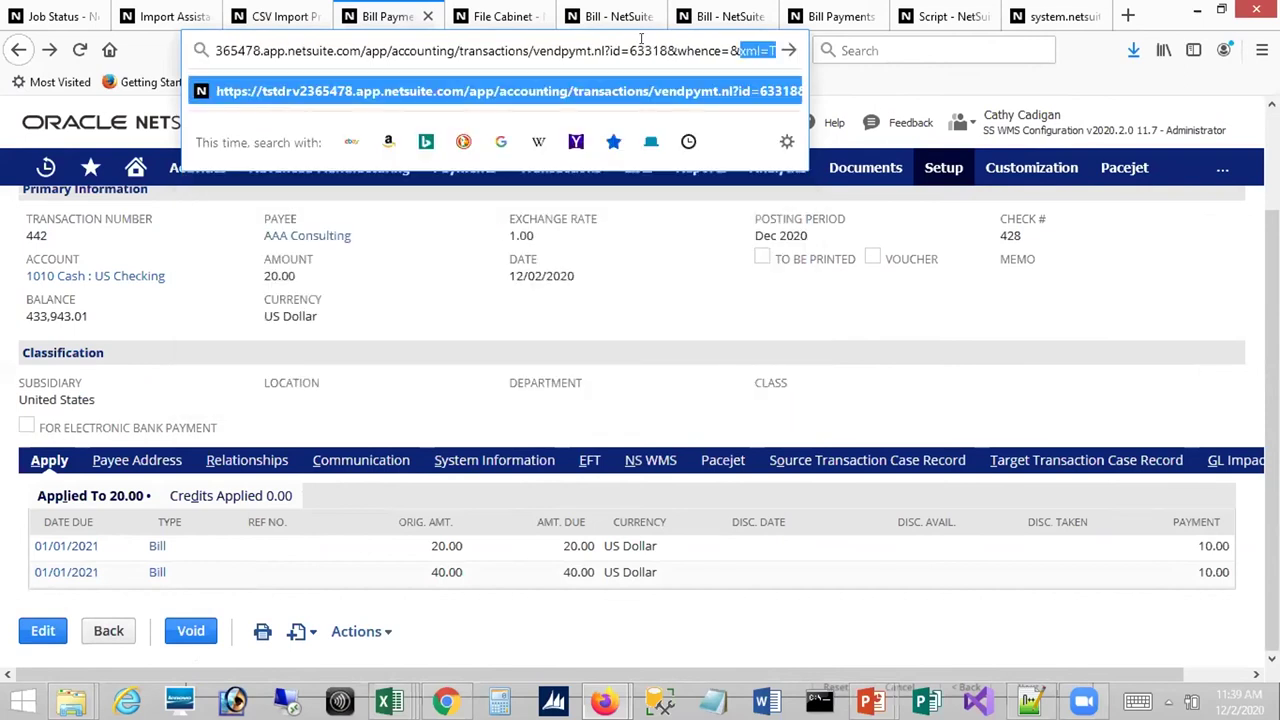
{"action": "key", "text": "End"}
{"action": "key", "text": "Escape"}
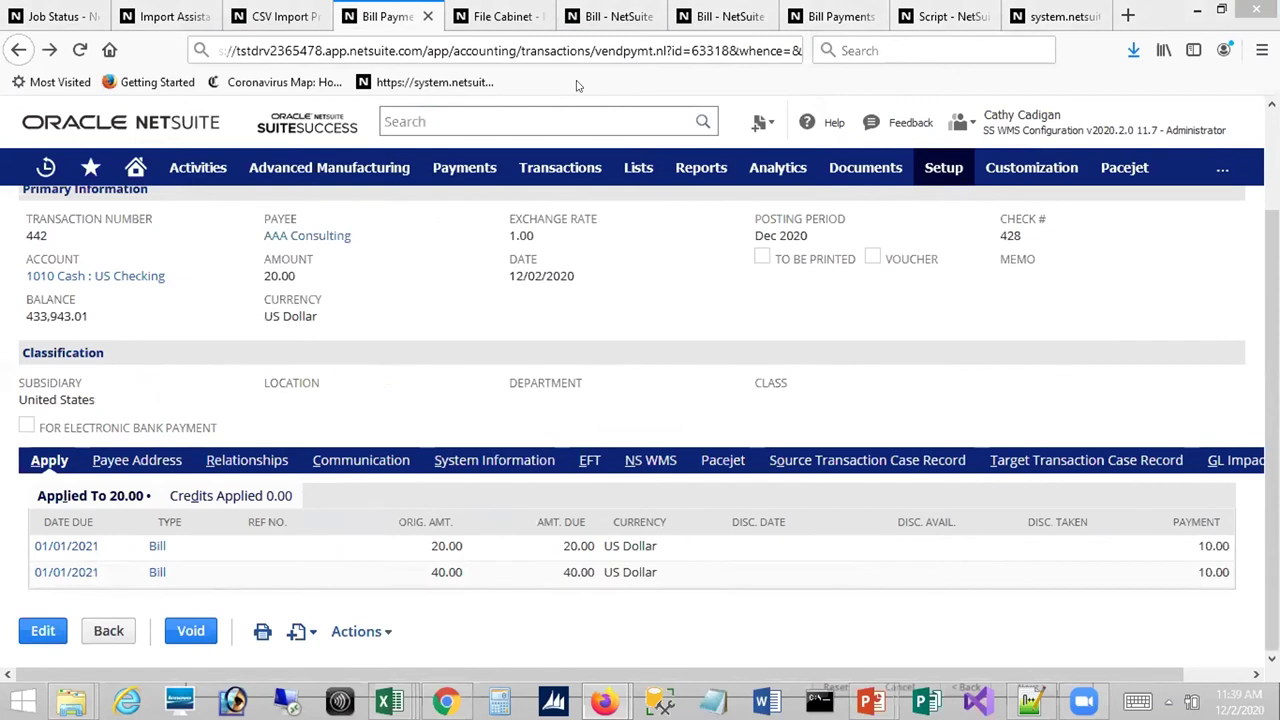
{"action": "type", "text": "&"}
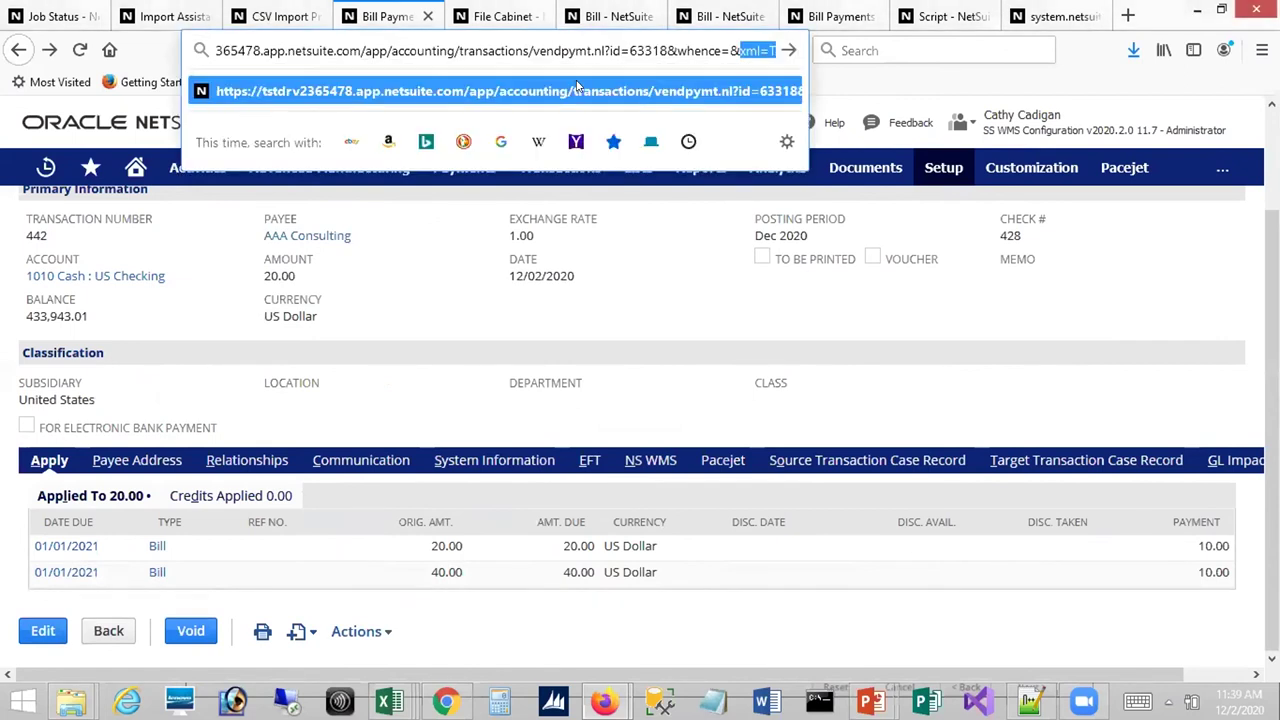
{"action": "key", "text": "Return"}
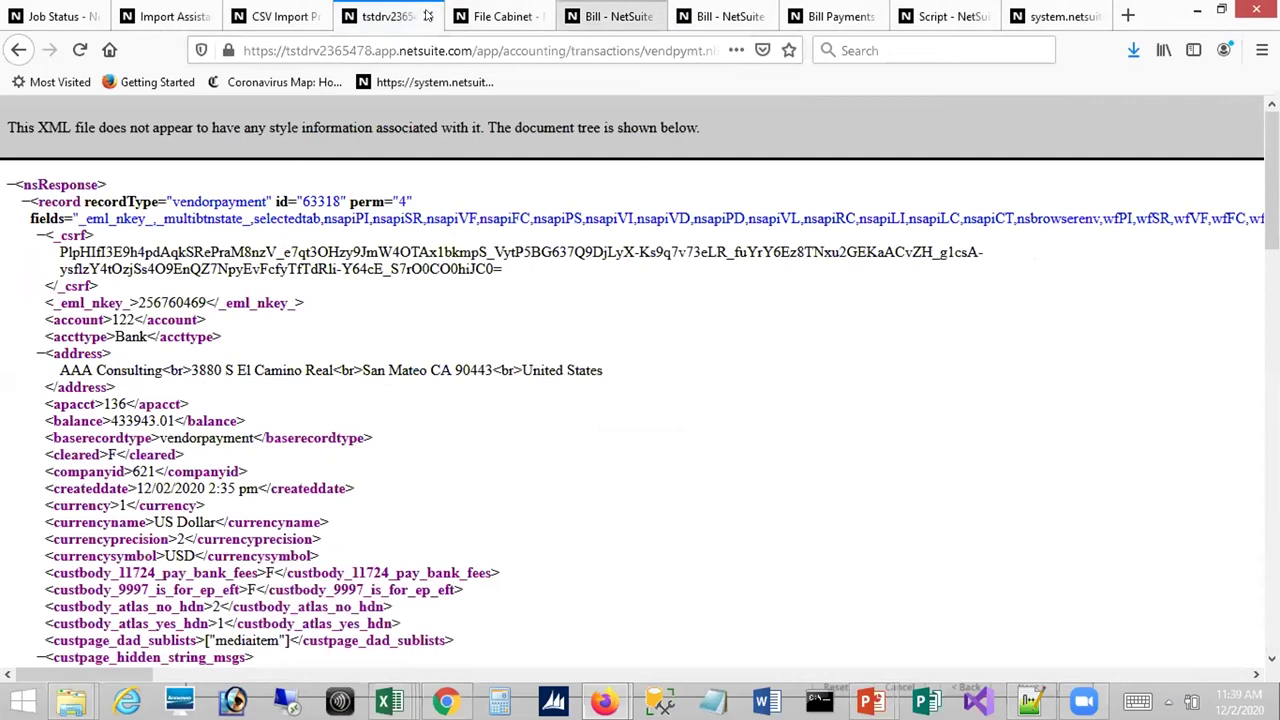
Open the 20.00 AAA Consulting bill as XML by adding &xml=T to its URL, and examine its item and payment link lines.
{"action": "left_click", "coordinate": [612, 16]}
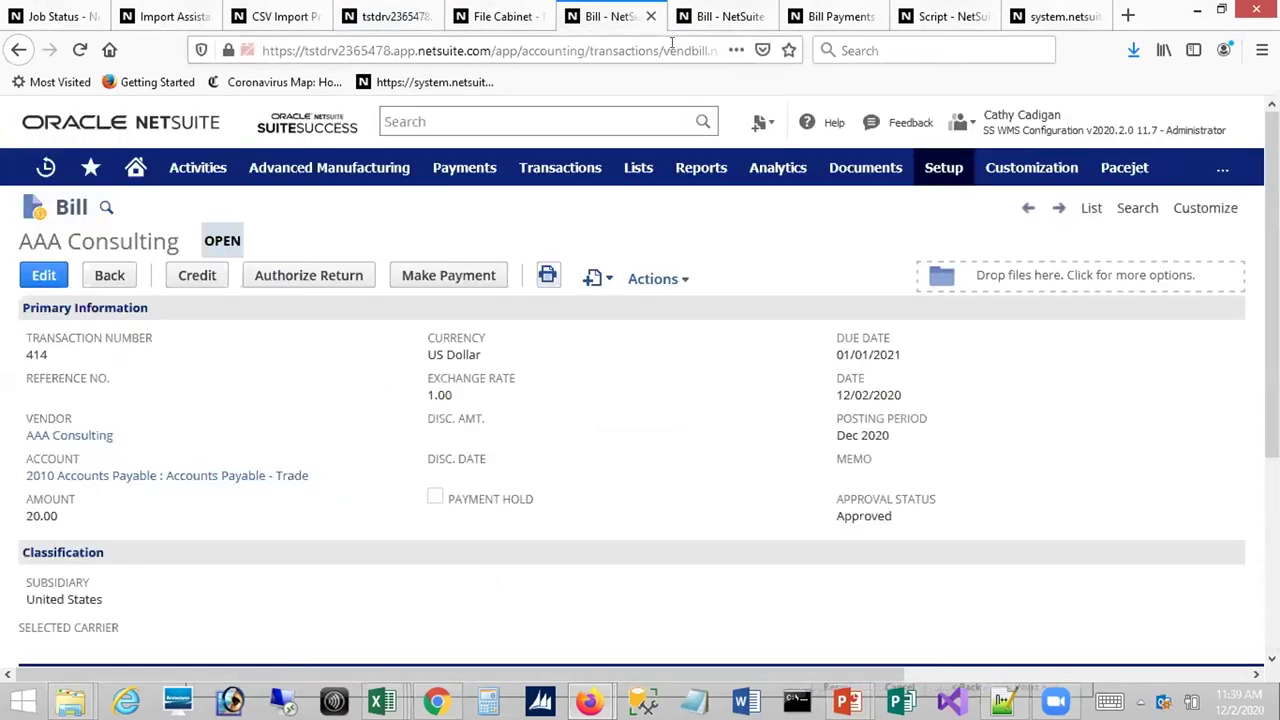
{"action": "left_click", "coordinate": [672, 47]}
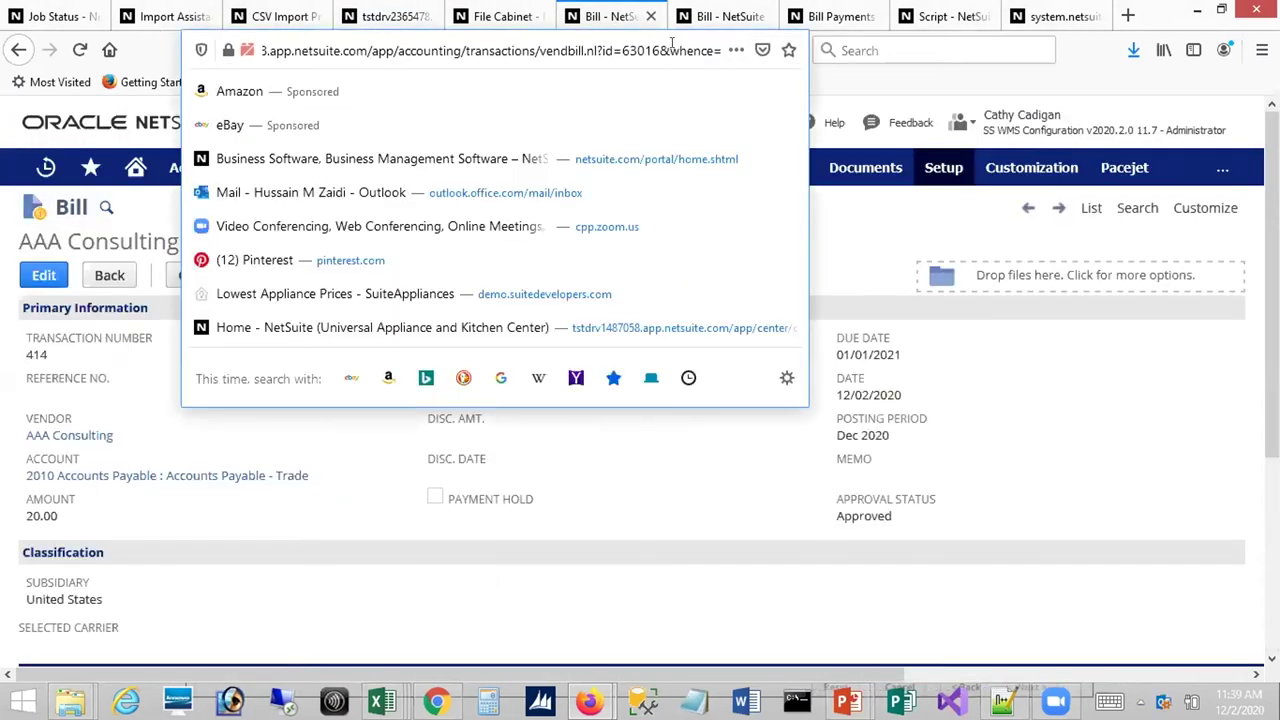
{"action": "double_click", "coordinate": [672, 47]}
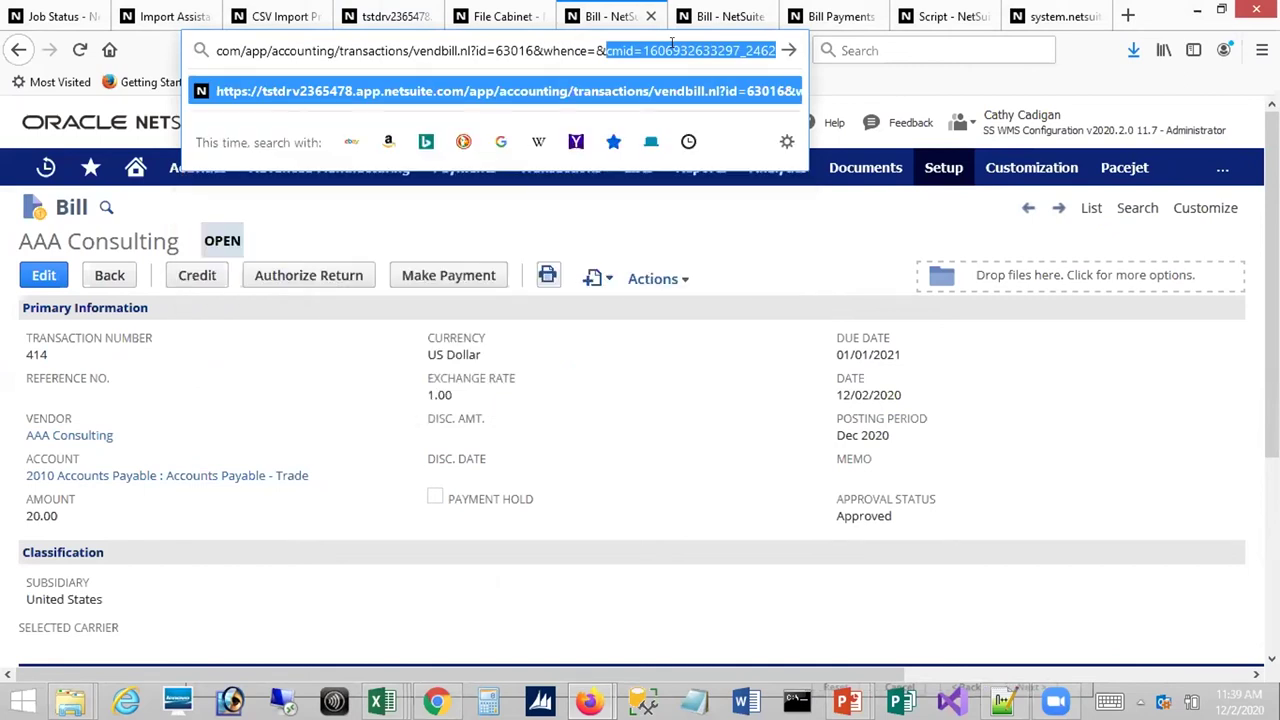
{"action": "type", "text": "xml"}
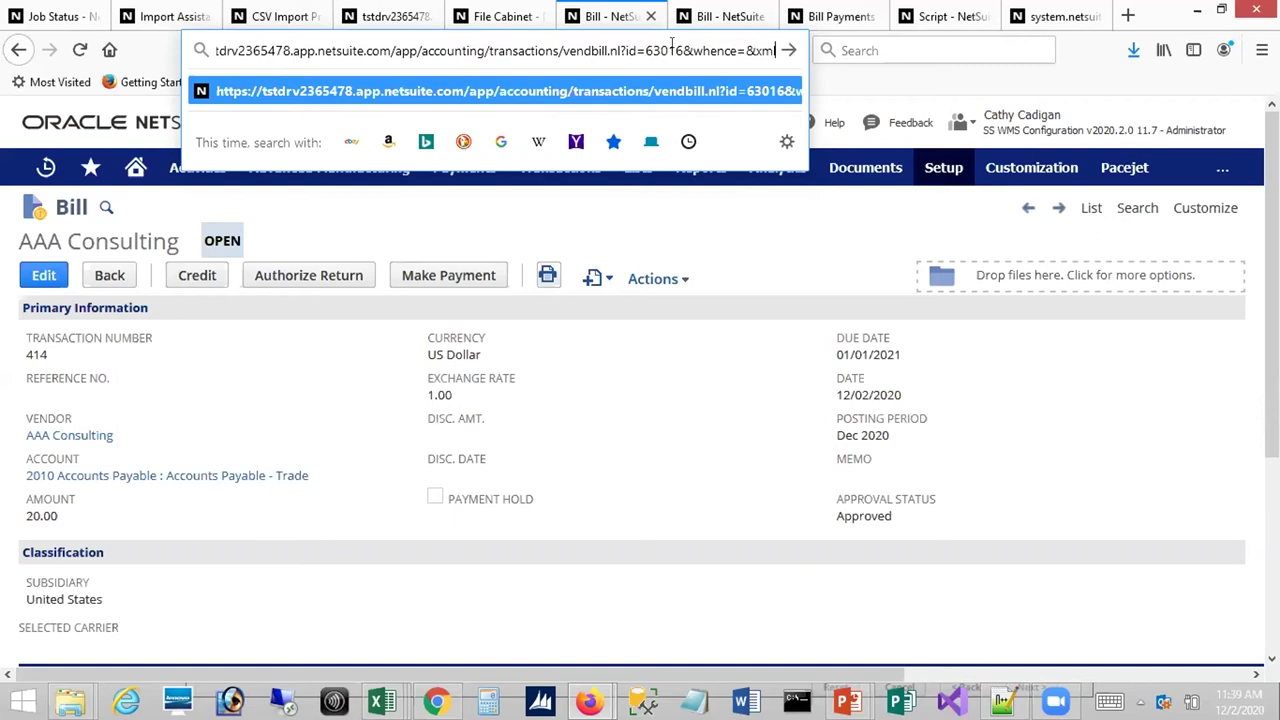
{"action": "type", "text": "=T"}
{"action": "key", "text": "Return"}
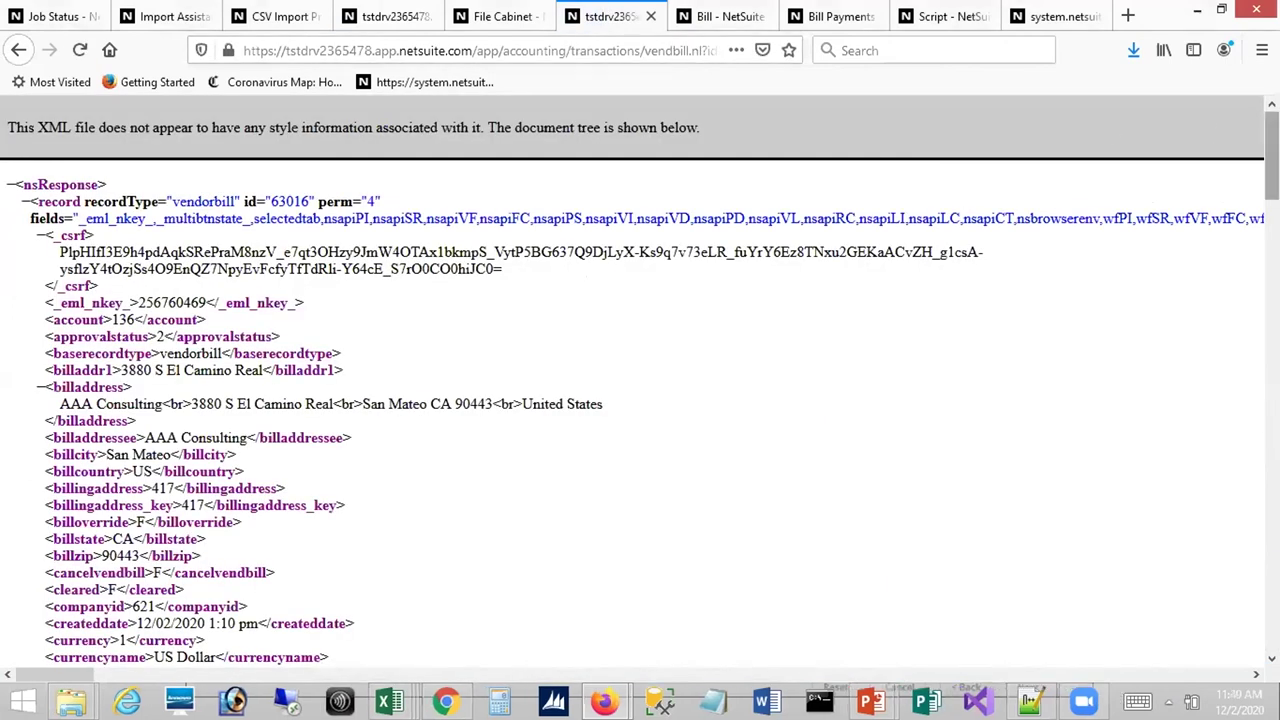
{"action": "left_click_drag", "start_coordinate": [1271, 160], "coordinate": [1268, 434]}
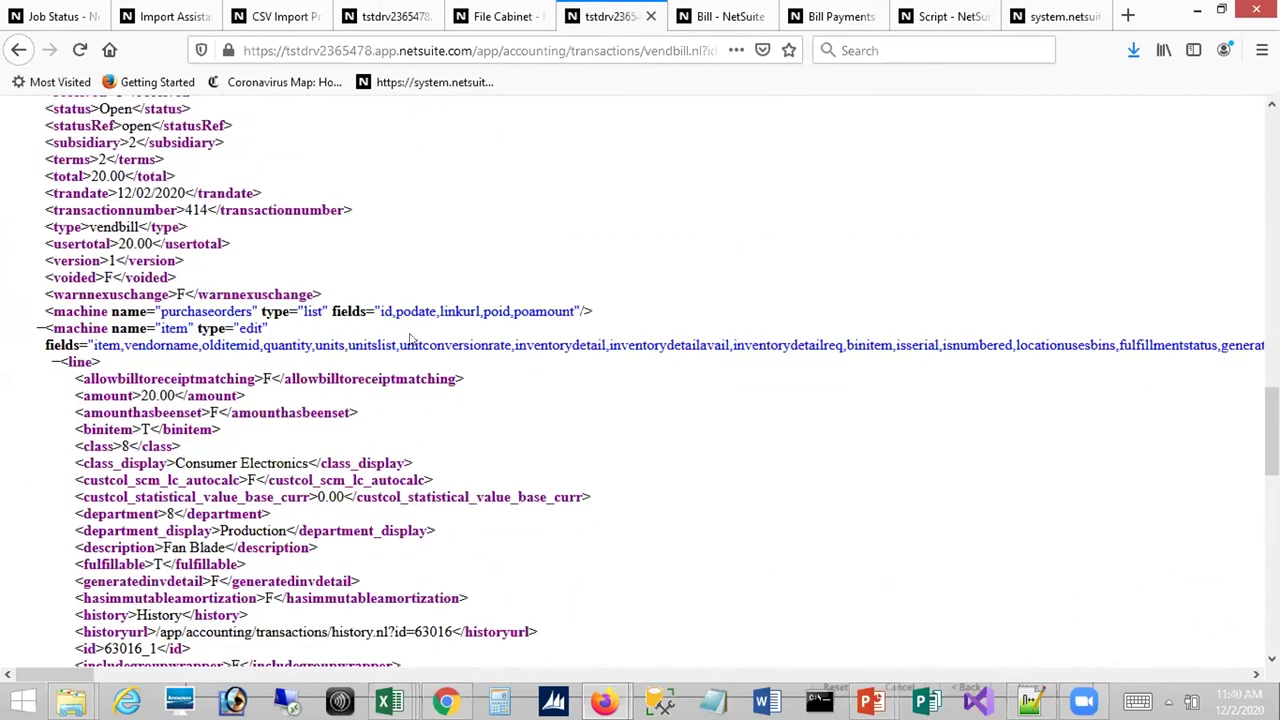
{"action": "left_click_drag", "start_coordinate": [1271, 431], "coordinate": [1271, 600]}
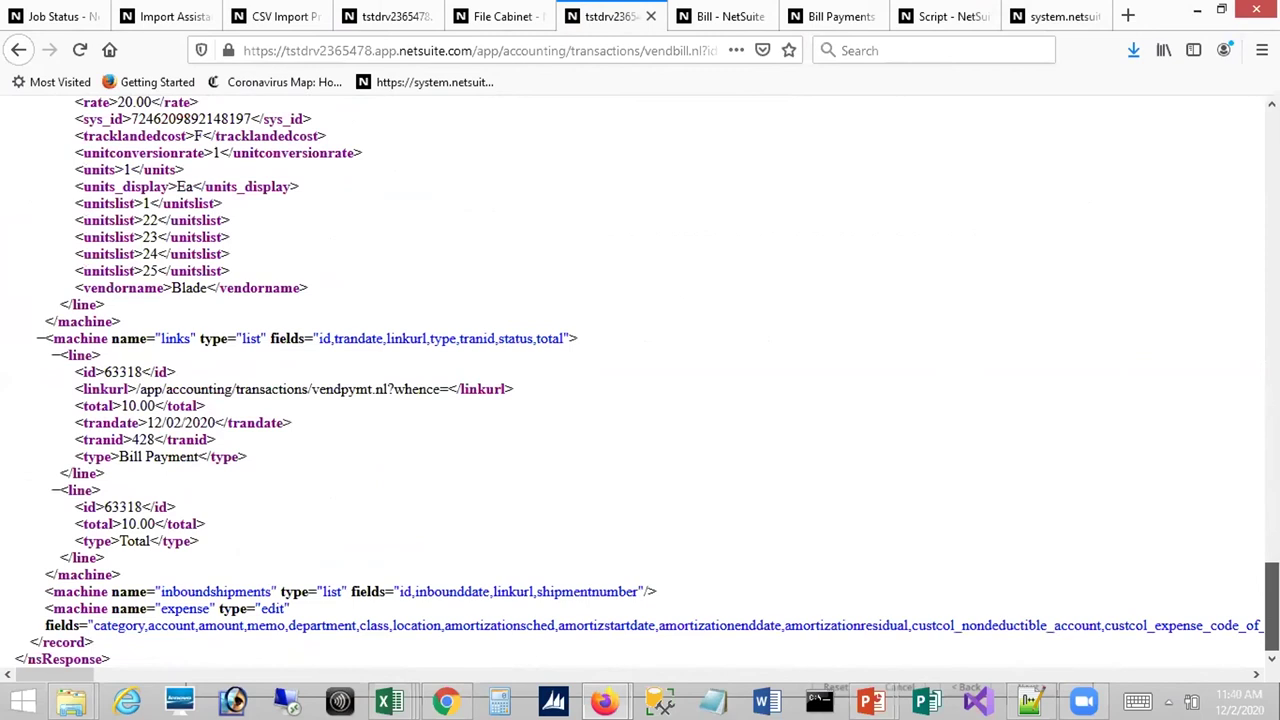
{"action": "left_click_drag", "start_coordinate": [1271, 600], "coordinate": [1271, 150]}
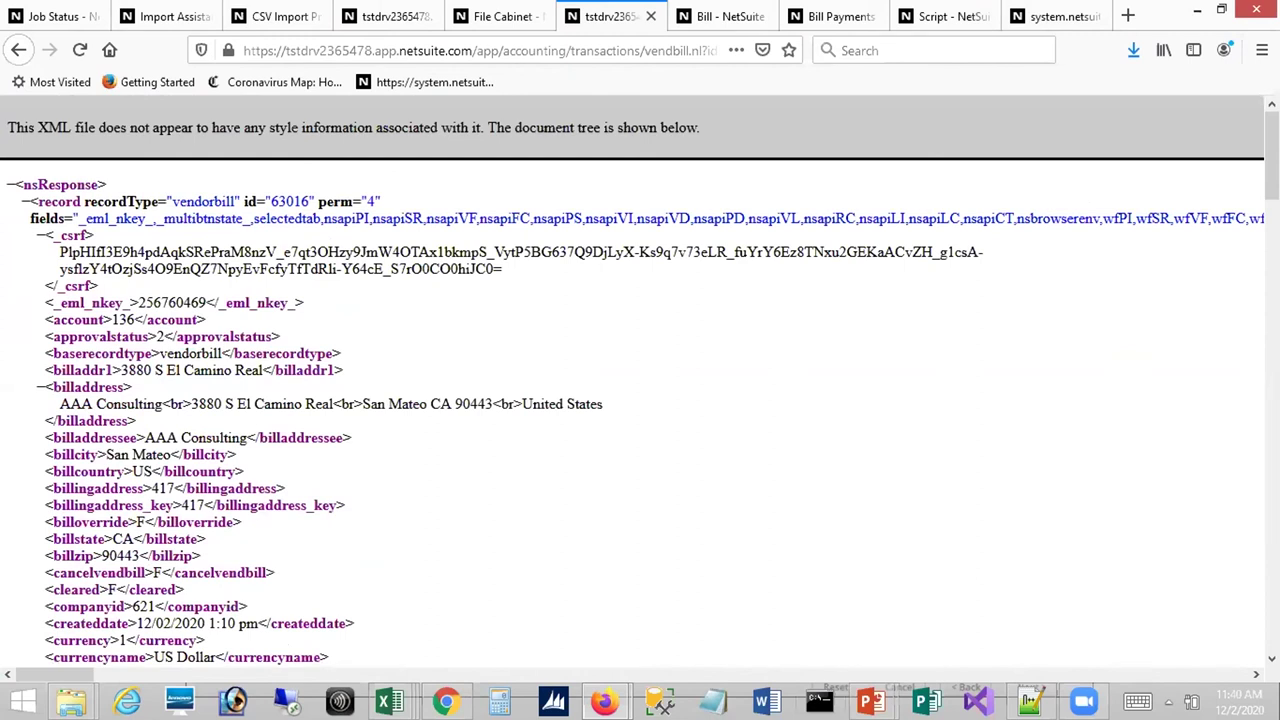
Switch to the PowerPoint presentation and show the CSV import Field Mapping slide.
{"action": "left_click", "coordinate": [870, 700]}
{"action": "left_click", "coordinate": [1052, 614]}
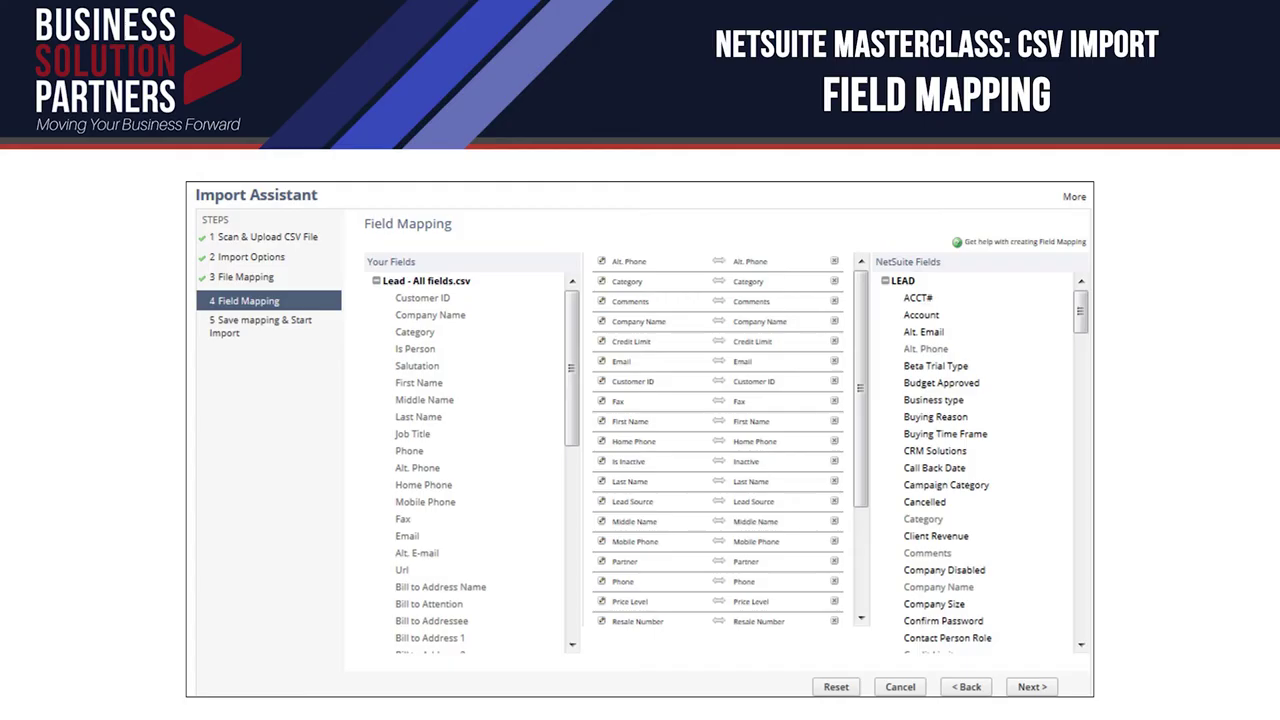